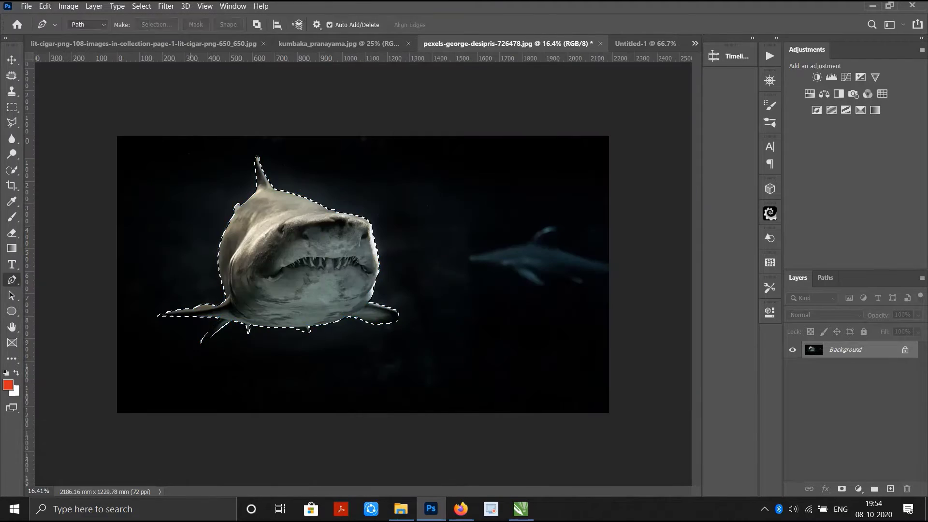
Drag the cut-out shark onto the Untitled-1 document as Layer 1.
drag(297, 279, 621, 73)
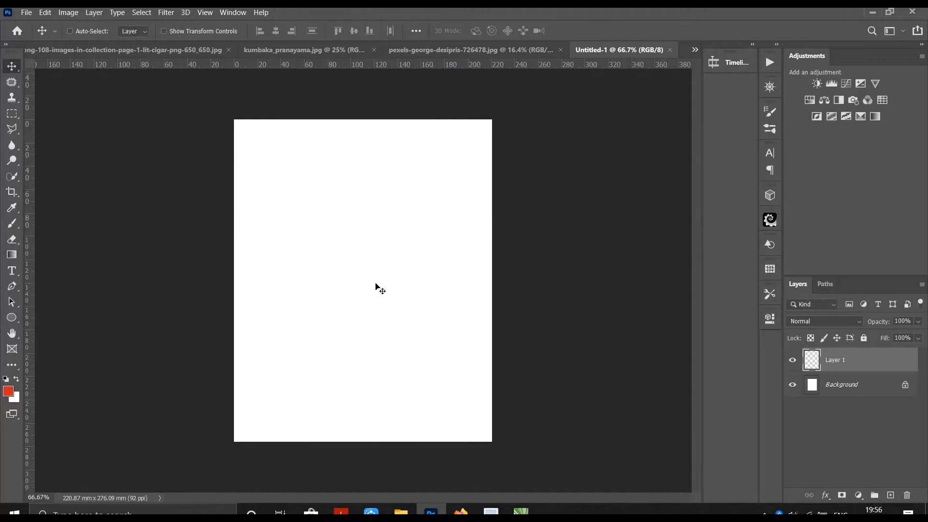
Free-transform the shark to about a fifth of its size and centre it on the canvas.
scroll(380, 288, down, 5)
key(ctrl+t)
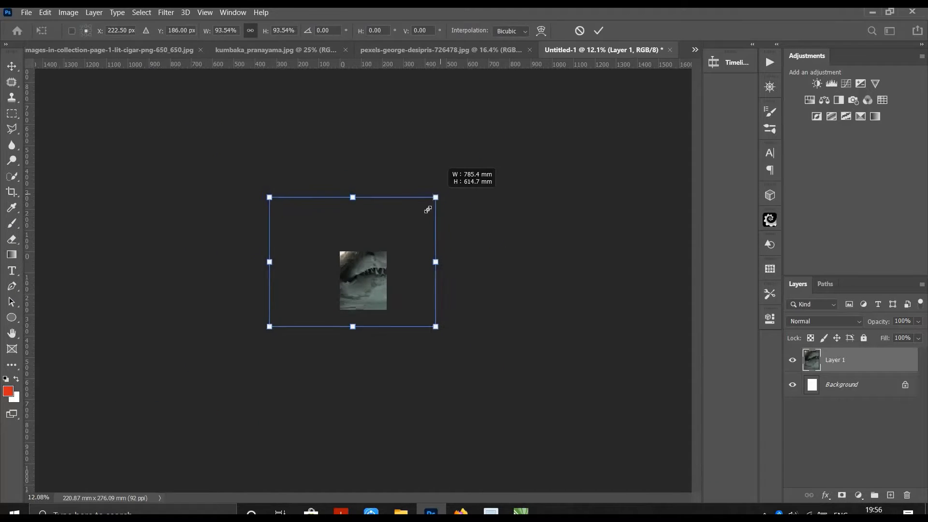
mouse_move(445, 194)
mouse_down()
mouse_move(373, 245)
mouse_move(367, 307)
mouse_up()
scroll(353, 251, up, 3)
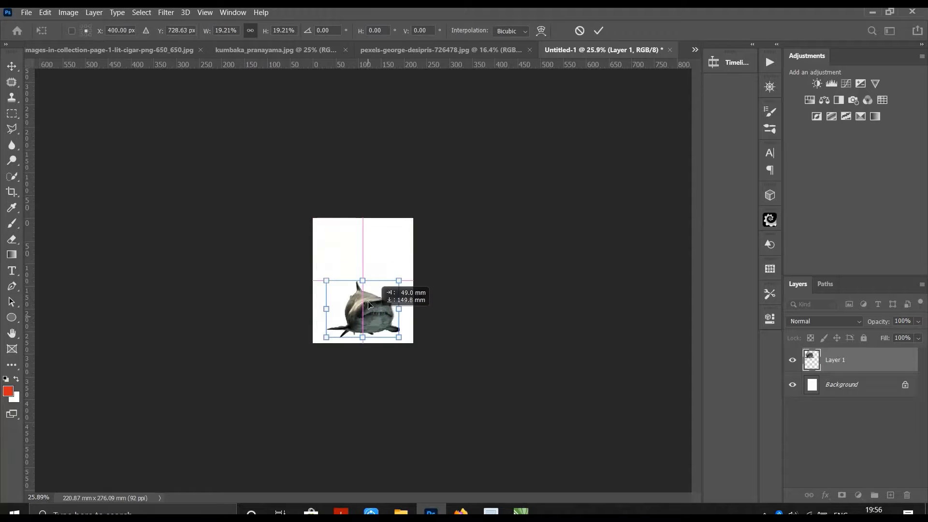
drag(391, 269, 402, 259)
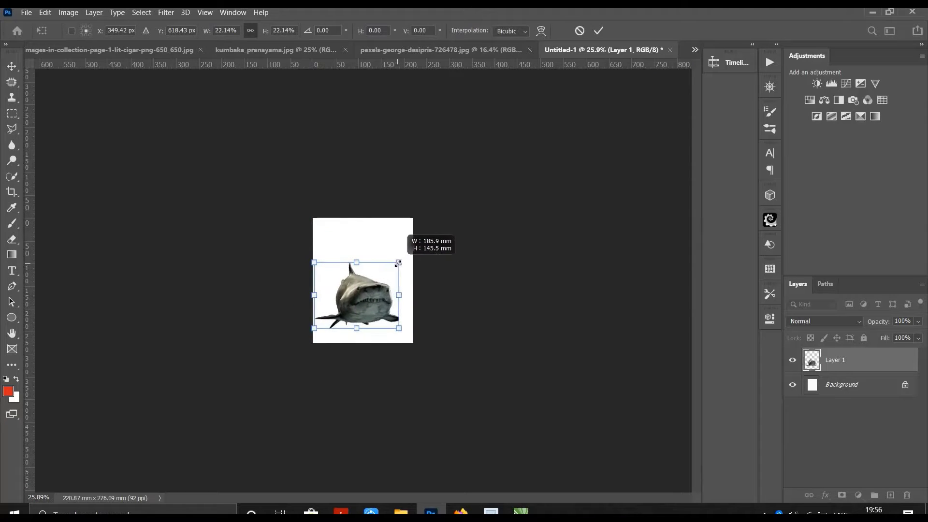
drag(373, 297, 377, 285)
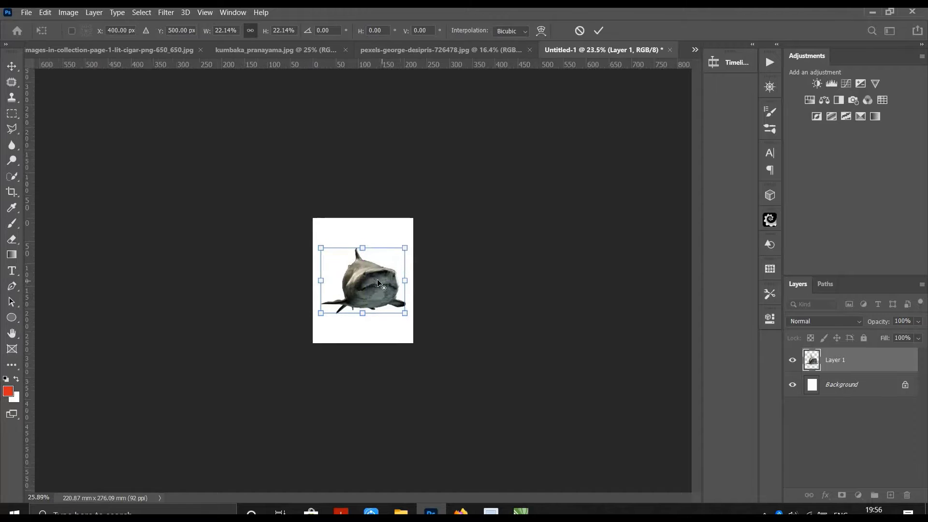
key(Return)
Zoom out on the composite and return to the shark photo.
key(ctrl+plus)
key(ctrl+plus)
key(ctrl+minus)
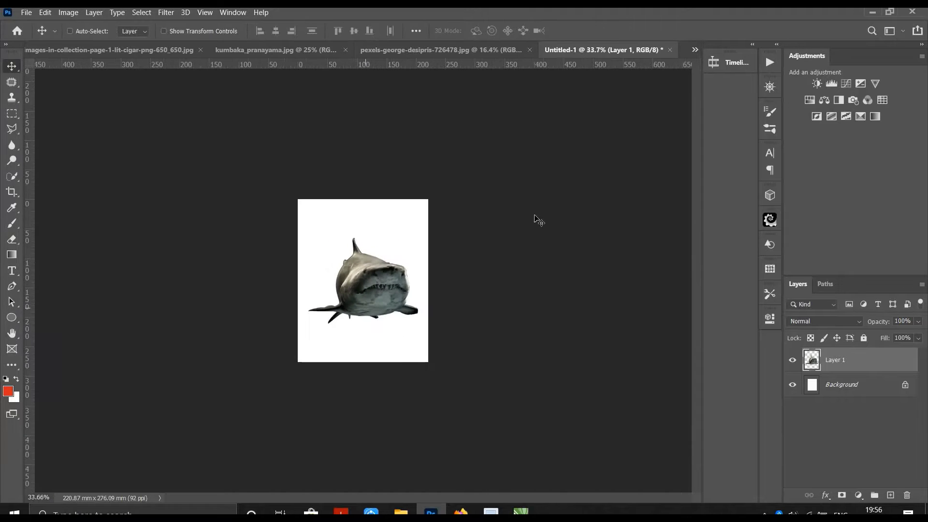
click(408, 51)
Close the shark photo without saving and switch to the meditating man photo.
click(600, 50)
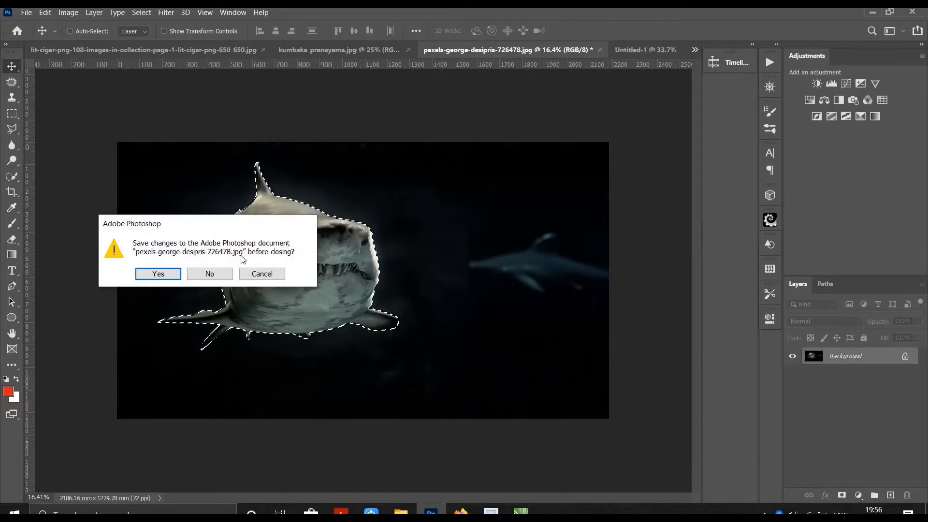
click(209, 272)
click(387, 50)
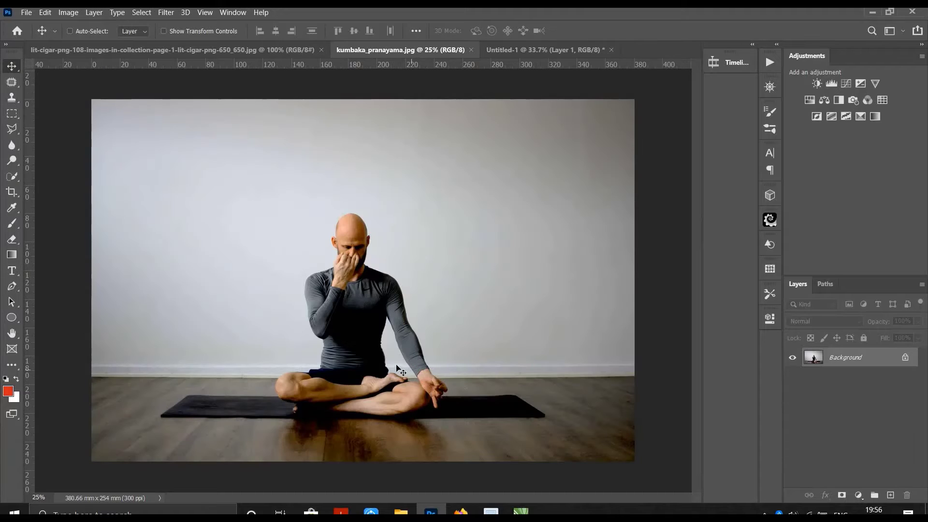
key(ctrl+plus)
key(ctrl+minus)
Erase the plain wall with Magic Eraser and the floor remnants with the Eraser.
key(shift+e)
click(545, 292)
scroll(458, 358, up, 5)
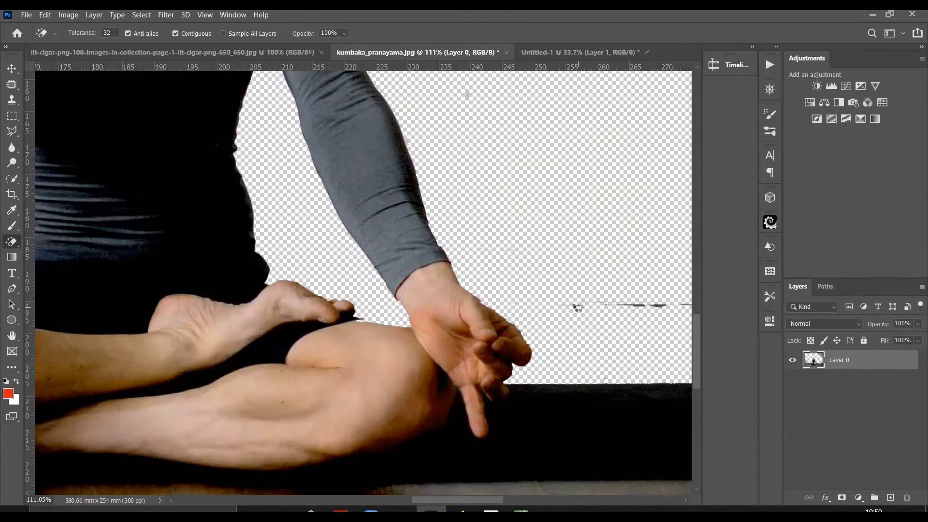
scroll(166, 235, up, 3)
right_click(12, 242)
click(47, 240)
mouse_move(216, 259)
mouse_down()
mouse_move(389, 201)
mouse_move(404, 352)
mouse_up()
drag(453, 379, 271, 266)
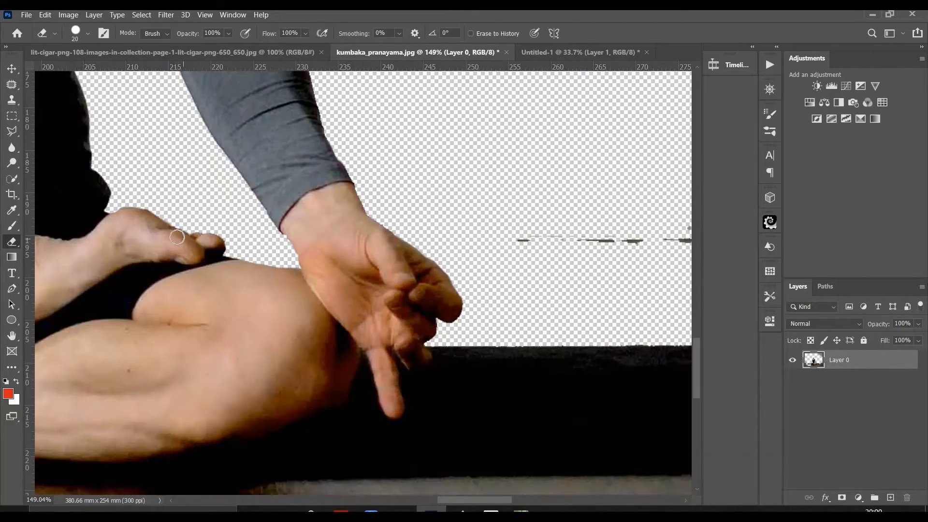
key(ctrl+0)
drag(610, 387, 106, 338)
scroll(290, 314, up, 5)
Trace a Pen path along the man's calf edge.
key(p)
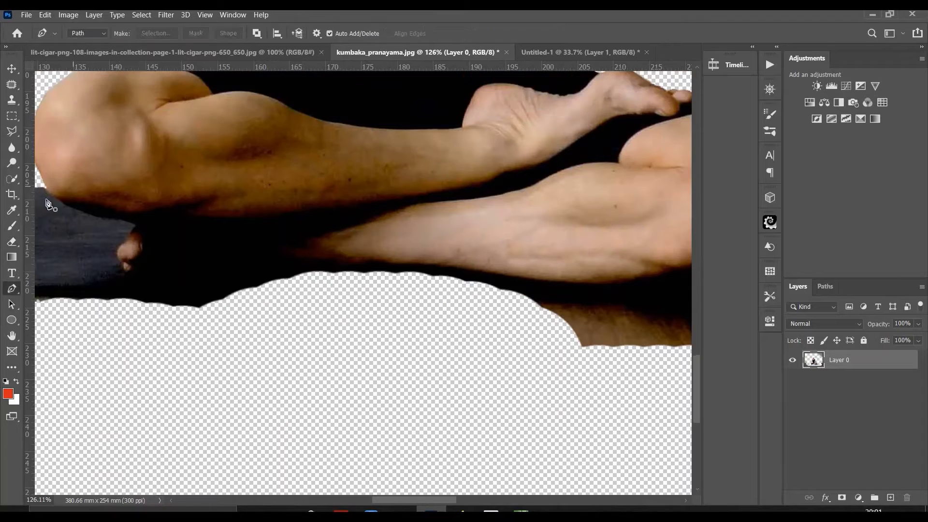
click(44, 186)
click(59, 202)
click(87, 215)
click(121, 220)
click(136, 225)
click(116, 253)
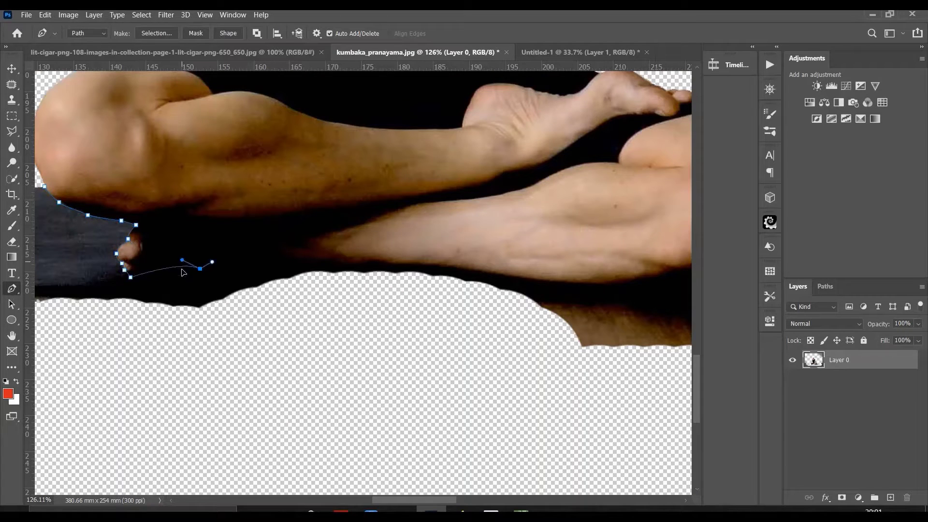
click(299, 269)
click(460, 282)
click(577, 299)
Curve the path around the lower leg to the finger, then move the man into Untitled-1.
drag(646, 300, 417, 299)
drag(427, 298, 449, 297)
drag(512, 276, 520, 264)
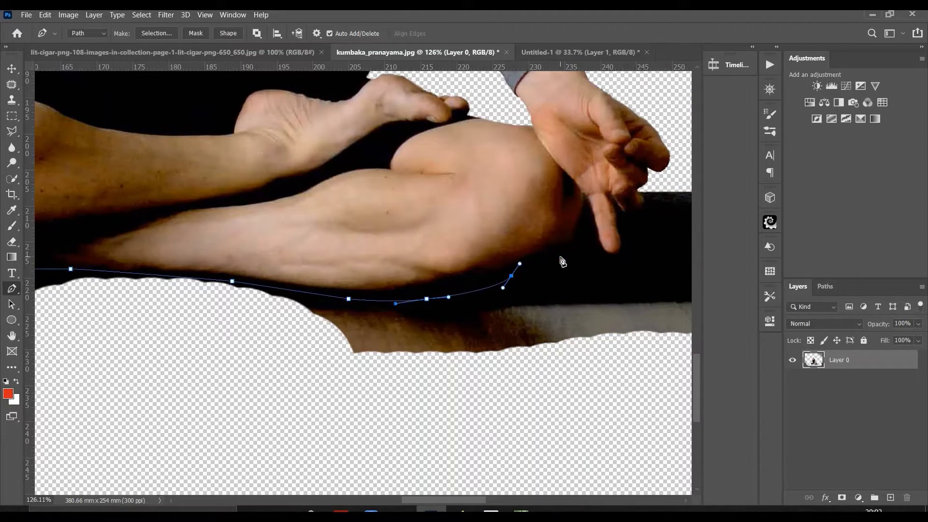
click(560, 256)
click(583, 208)
click(583, 194)
click(602, 245)
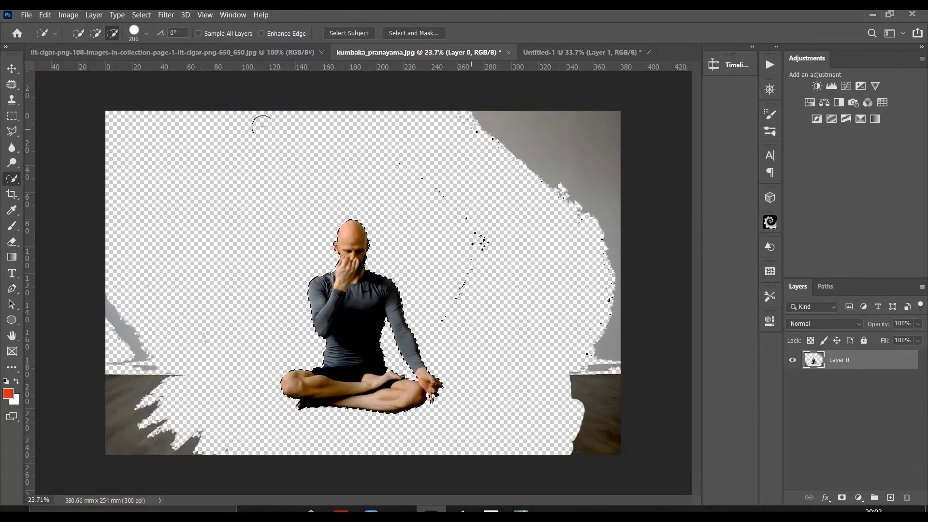
mouse_move(348, 321)
mouse_down()
mouse_move(533, 57)
mouse_move(371, 244)
mouse_up()
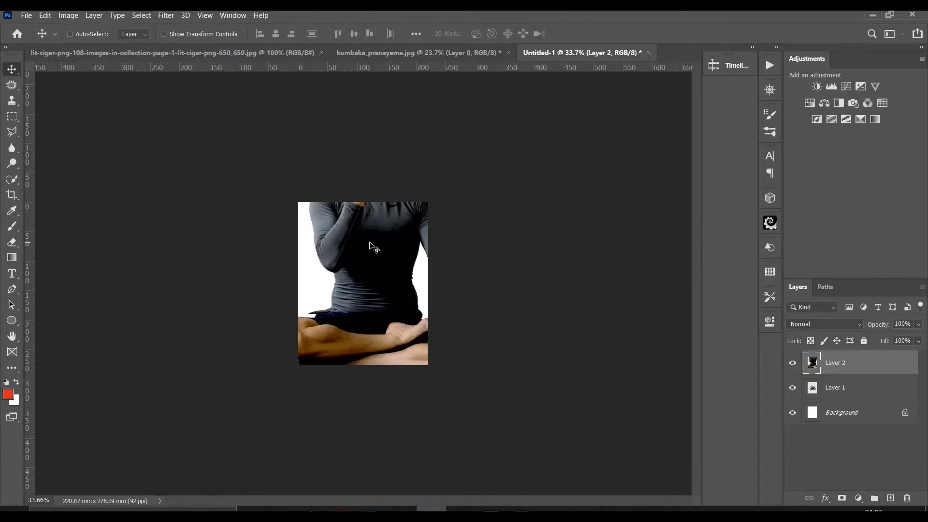
Scale the man down and tilt him about -5° counter-clockwise.
alt+scroll(375, 228, up, 2)
alt+scroll(376, 227, up, 2)
key(ctrl+t)
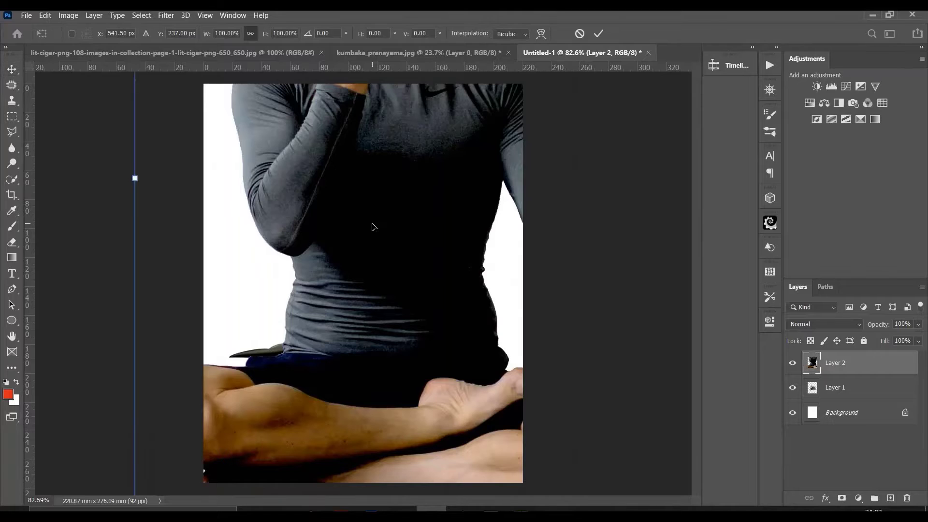
scroll(376, 227, down, 3)
mouse_move(528, 394)
mouse_down()
mouse_move(461, 323)
mouse_move(424, 254)
mouse_up()
scroll(425, 252, up, 2)
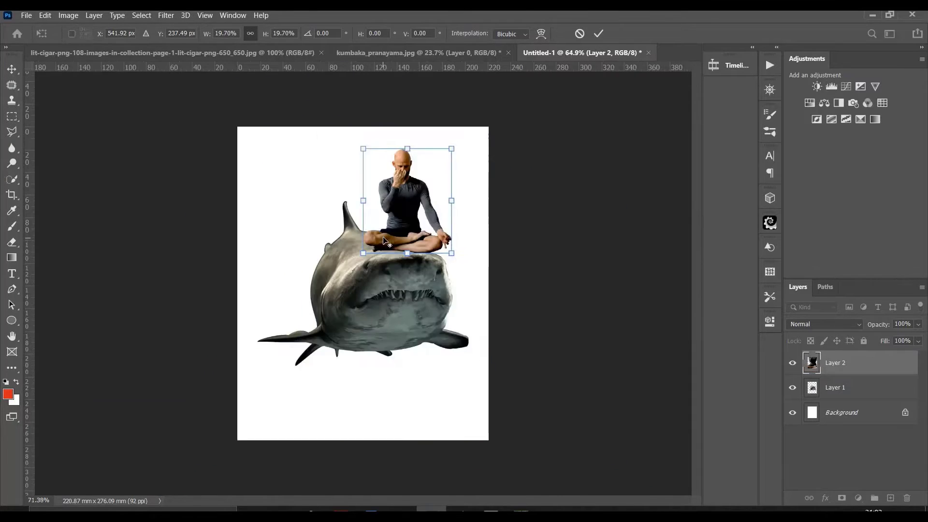
scroll(435, 217, up, 2)
drag(475, 106, 470, 99)
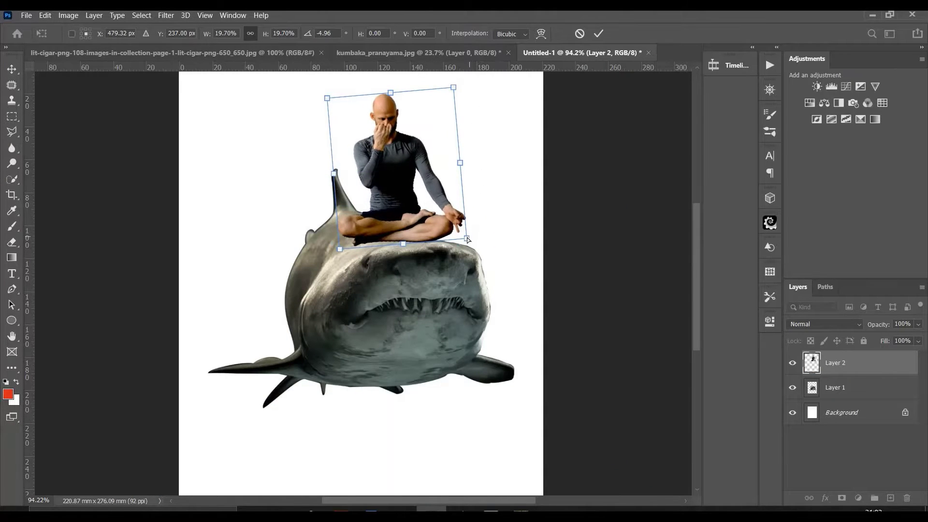
drag(467, 237, 419, 232)
Warp the man's lower edge to fit the shark's head and nudge him down.
key(ctrl+alt+w)
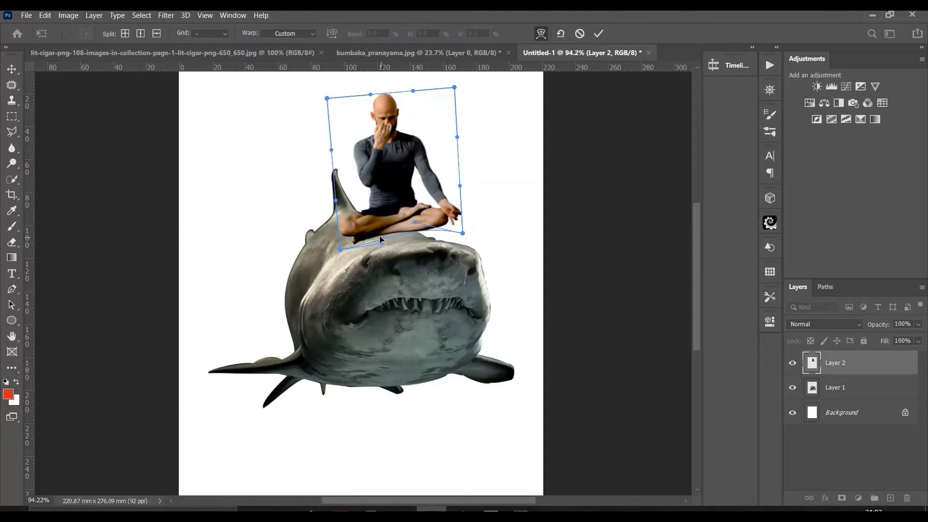
drag(381, 247, 373, 237)
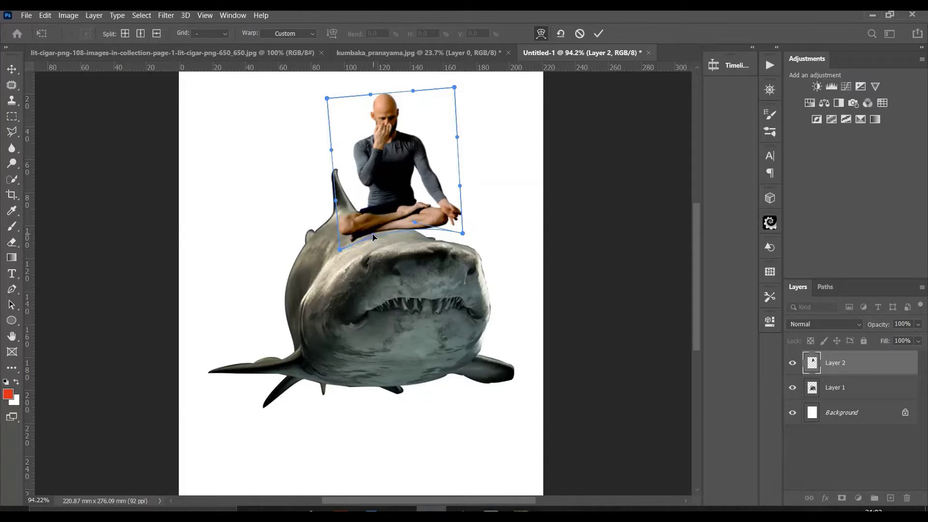
click(599, 39)
drag(399, 183, 401, 189)
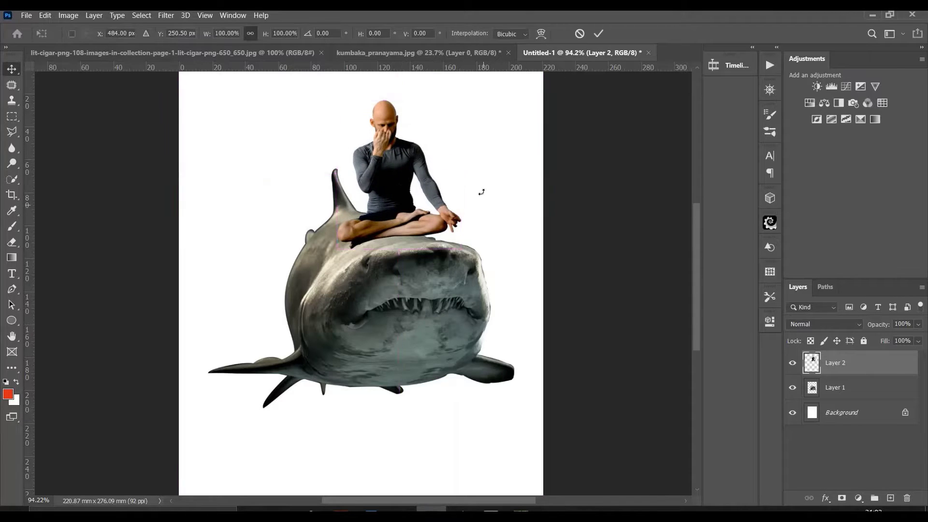
Shrink the man slightly more and confirm his final position.
key(ctrl+t)
drag(459, 249, 450, 249)
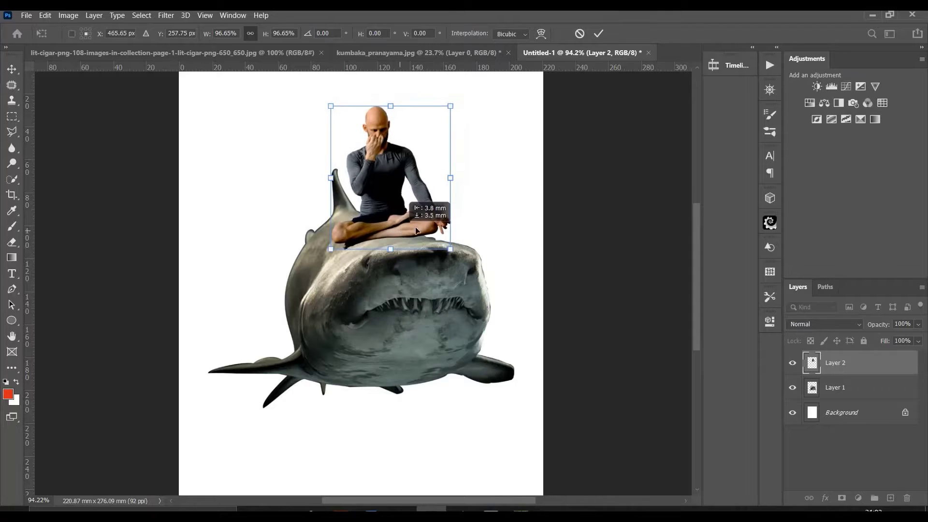
click(598, 34)
scroll(375, 140, up, 3)
scroll(375, 140, up, 1)
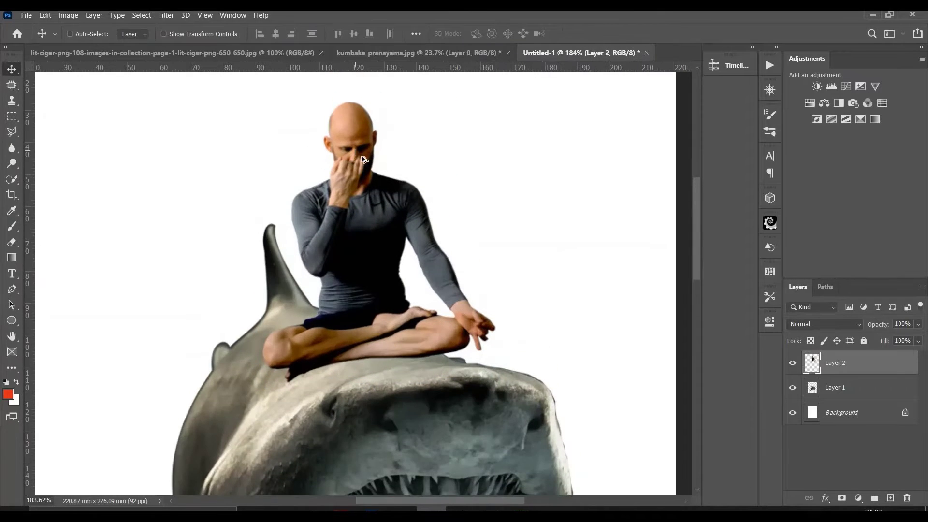
scroll(338, 169, up, 4)
Clone-stamp beard and skin texture over the cheek and nose bridge beside the fingers.
click(12, 100)
scroll(394, 191, up, 1)
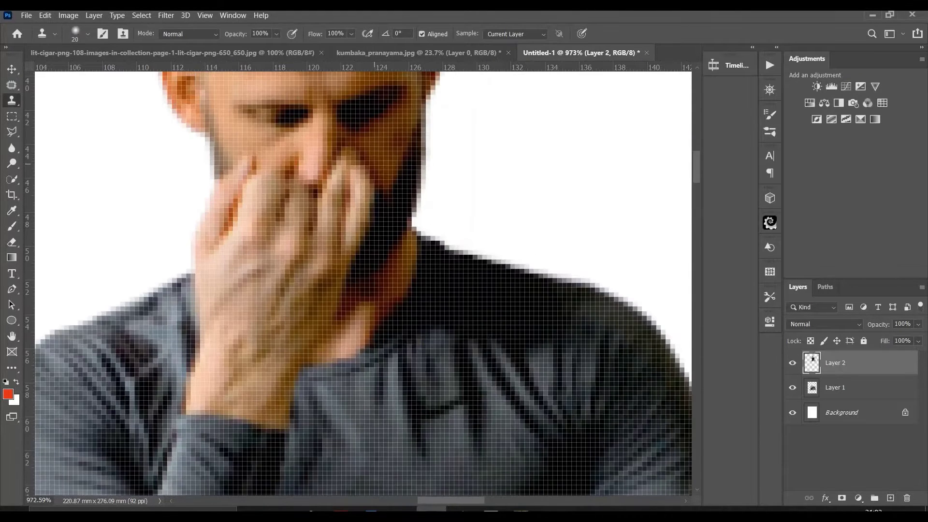
scroll(378, 160, down, 2)
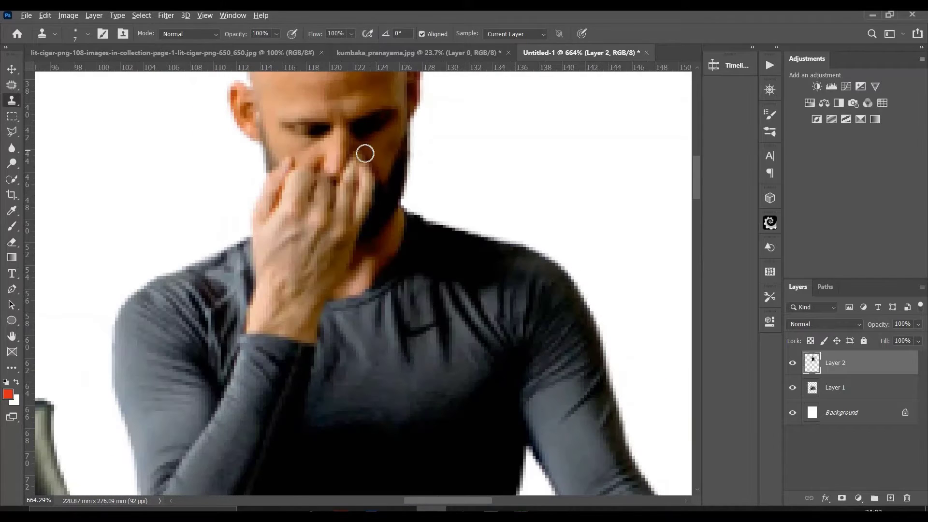
mouse_move(358, 153)
mouse_down()
mouse_move(366, 193)
mouse_move(365, 183)
mouse_move(347, 182)
mouse_move(360, 186)
mouse_move(345, 192)
mouse_up()
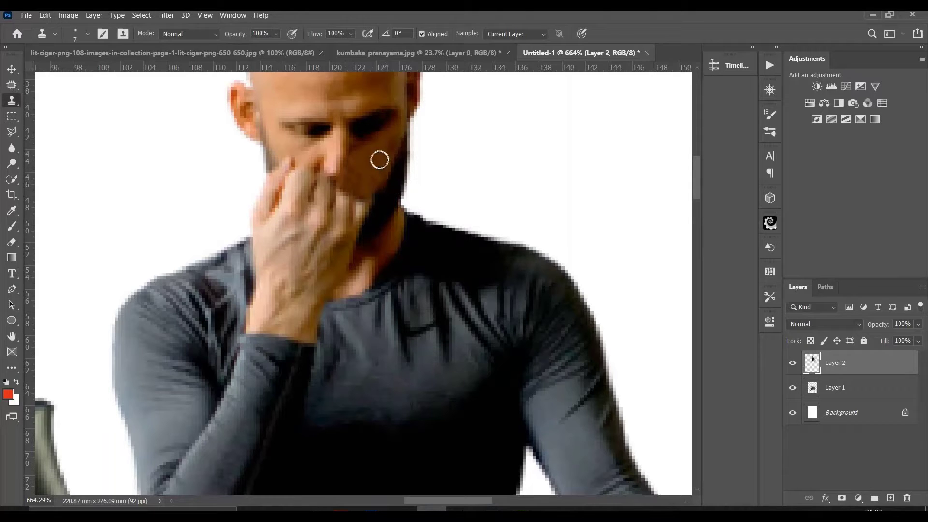
mouse_move(379, 152)
mouse_down()
mouse_move(371, 178)
mouse_move(357, 179)
mouse_up()
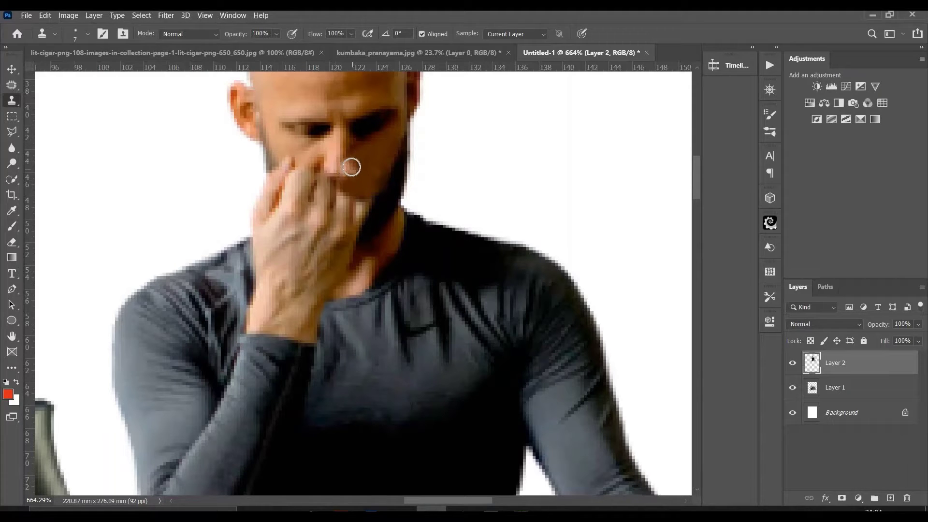
drag(352, 167, 348, 152)
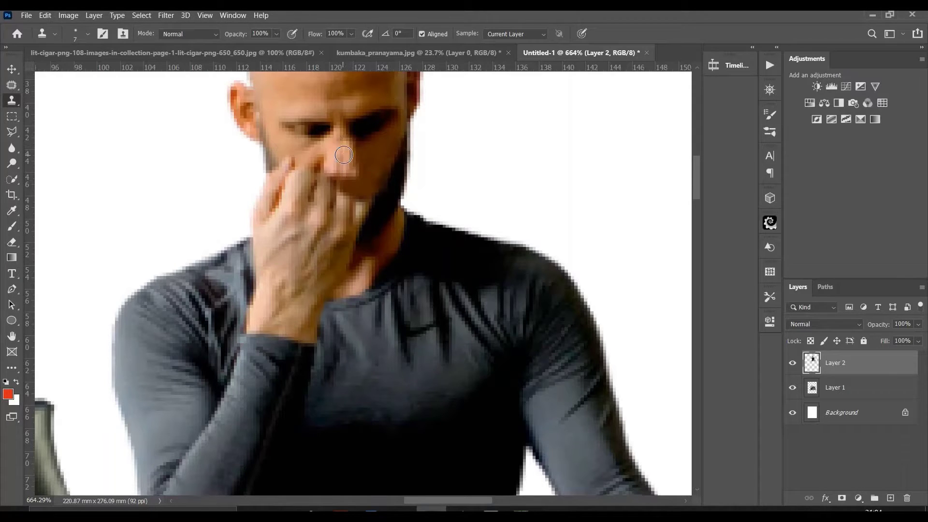
drag(353, 143, 360, 161)
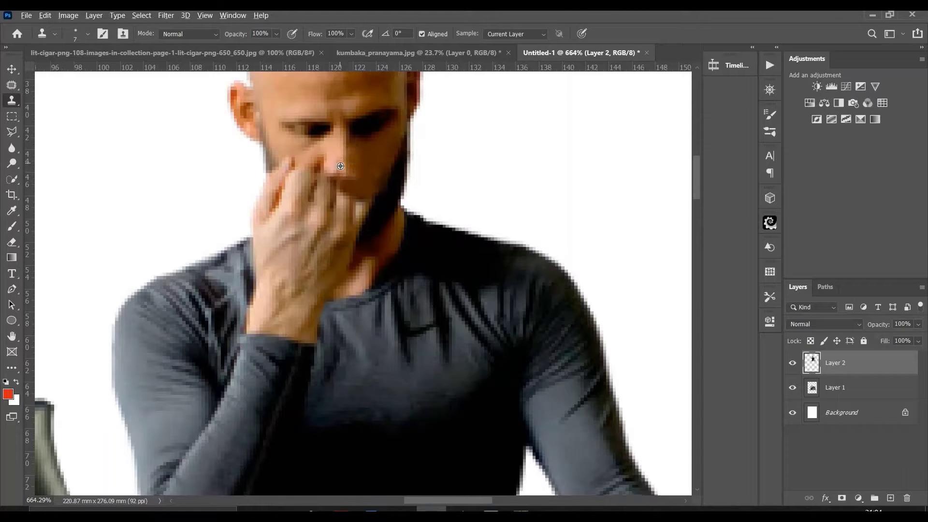
Switch to the cigar image document.
scroll(357, 184, down, 2)
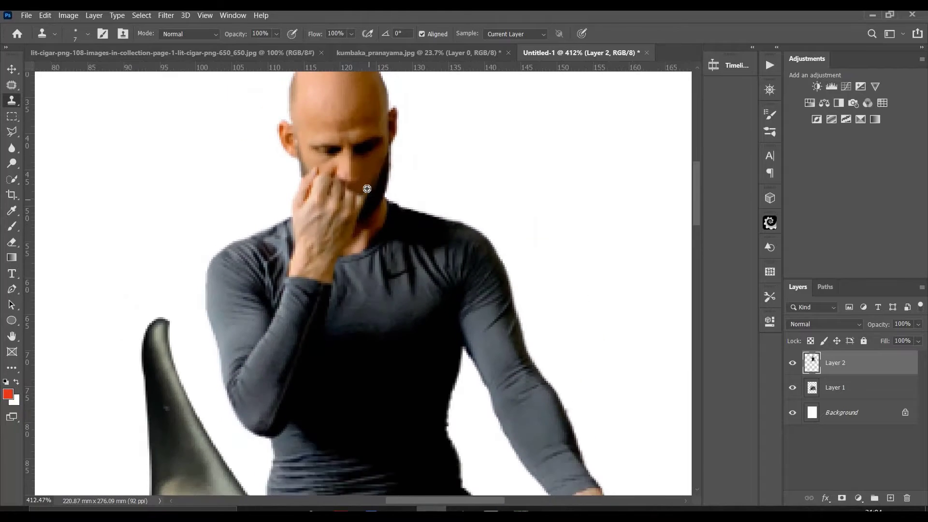
scroll(367, 191, down, 2)
scroll(369, 195, down, 2)
scroll(366, 198, down, 1)
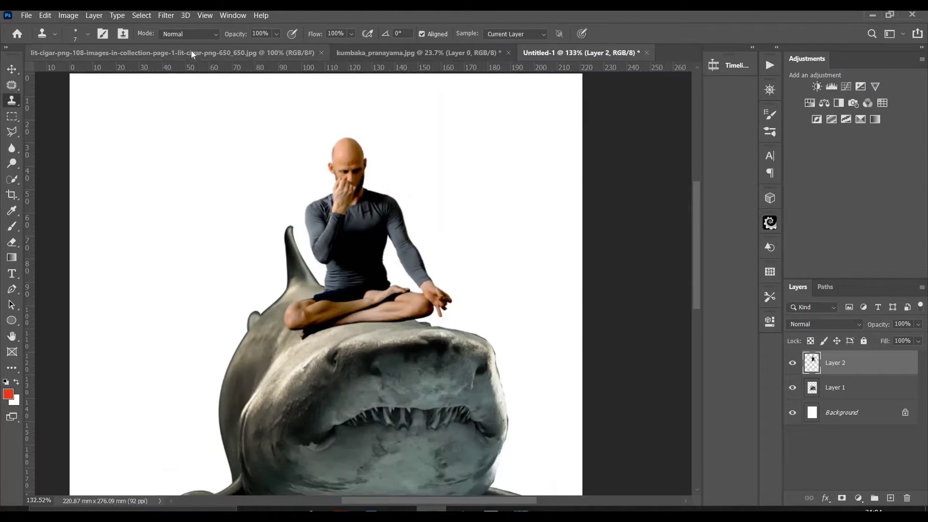
click(191, 51)
Remove the cigar's white background with the Magic Eraser.
key(v)
mouse_move(354, 283)
mouse_down()
mouse_move(469, 102)
mouse_move(515, 116)
mouse_up()
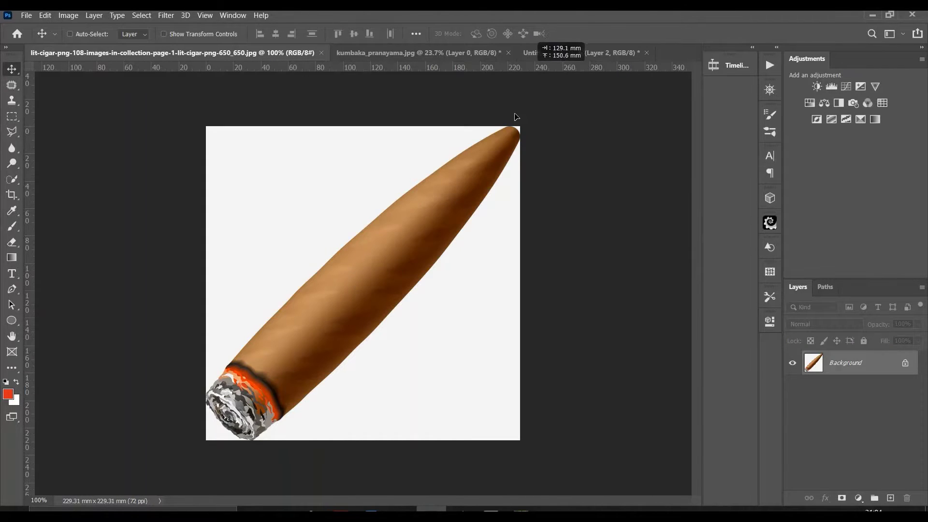
click(310, 305)
click(19, 243)
click(71, 253)
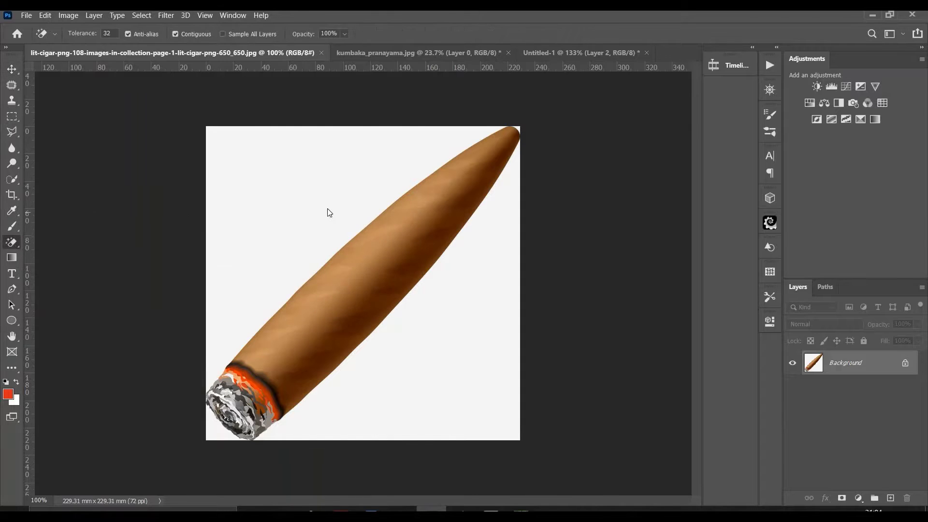
click(328, 209)
click(435, 362)
click(213, 433)
Move the cut-out cigar into the Untitled-1 composite.
key(v)
drag(346, 289, 325, 353)
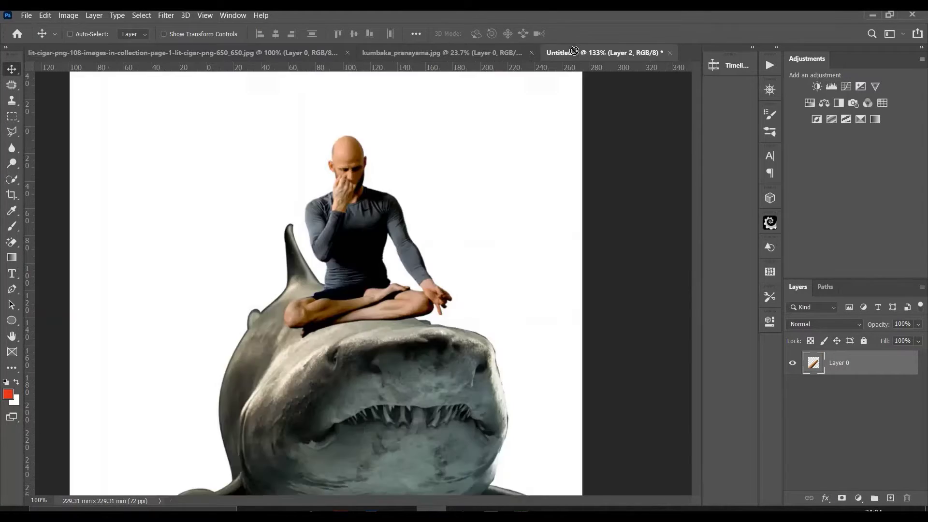
drag(412, 195, 347, 184)
scroll(346, 184, down, 3)
Flip the cigar horizontally and vertically, shrink it to about a fifth, and rotate it near-vertical.
key(ctrl+t)
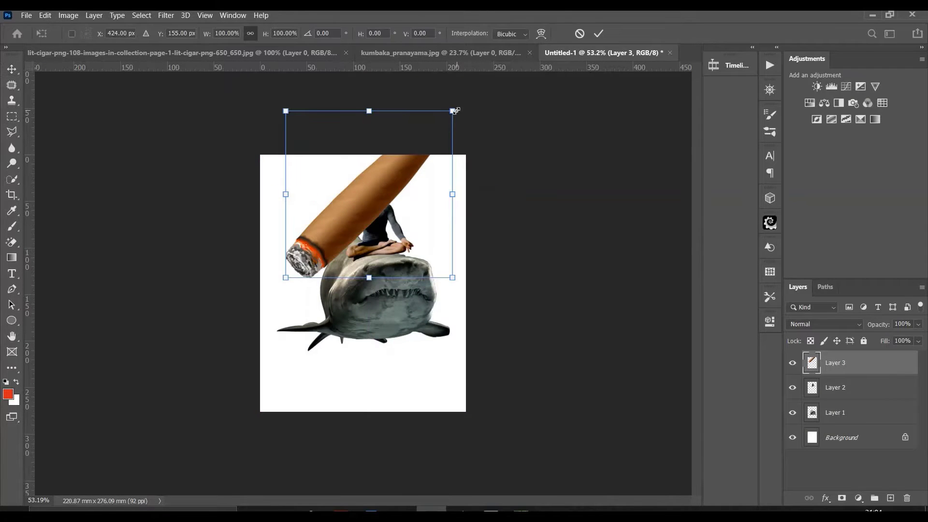
right_click(393, 153)
click(418, 359)
right_click(361, 216)
click(387, 426)
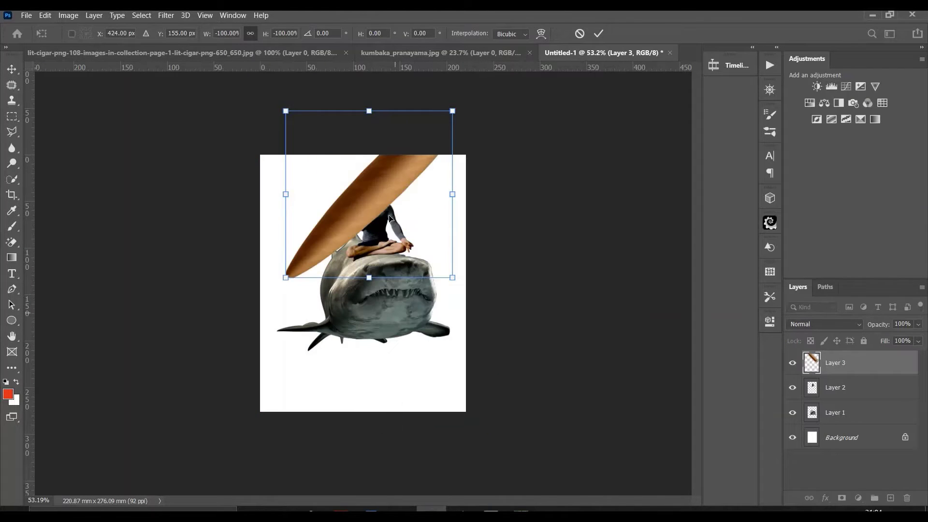
drag(452, 113, 318, 245)
mouse_move(321, 283)
mouse_down()
mouse_move(306, 270)
mouse_move(387, 186)
mouse_up()
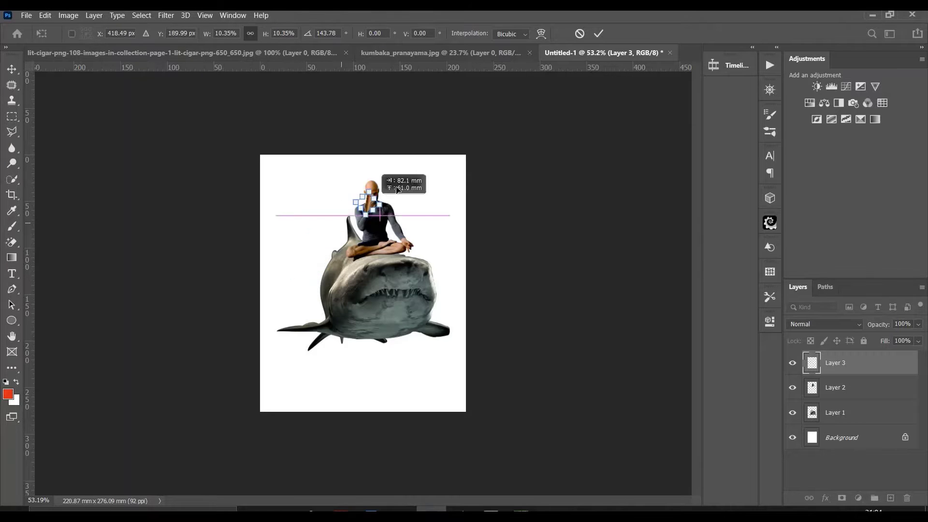
Place the cigar smaller on the man's face and commit the transform.
scroll(382, 191, up, 2)
scroll(382, 194, up, 3)
scroll(386, 188, up, 2)
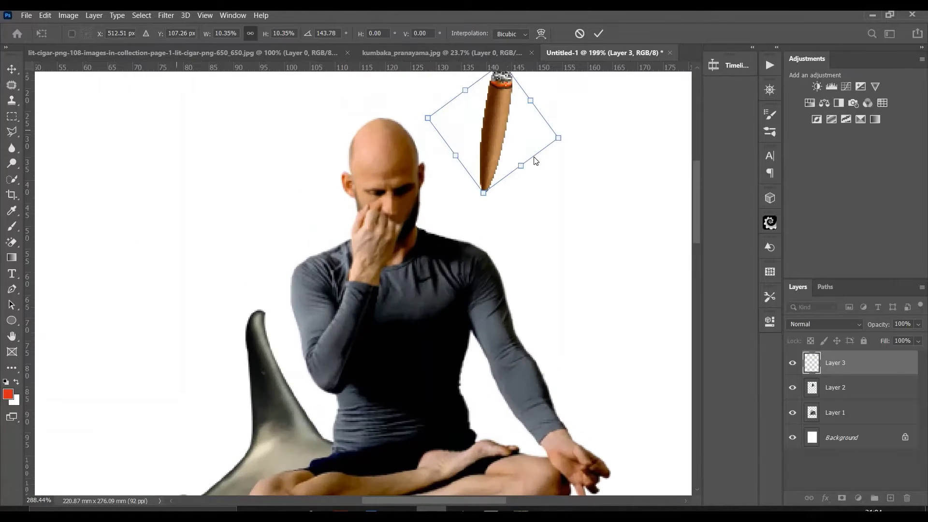
drag(434, 160, 326, 193)
drag(357, 124, 365, 181)
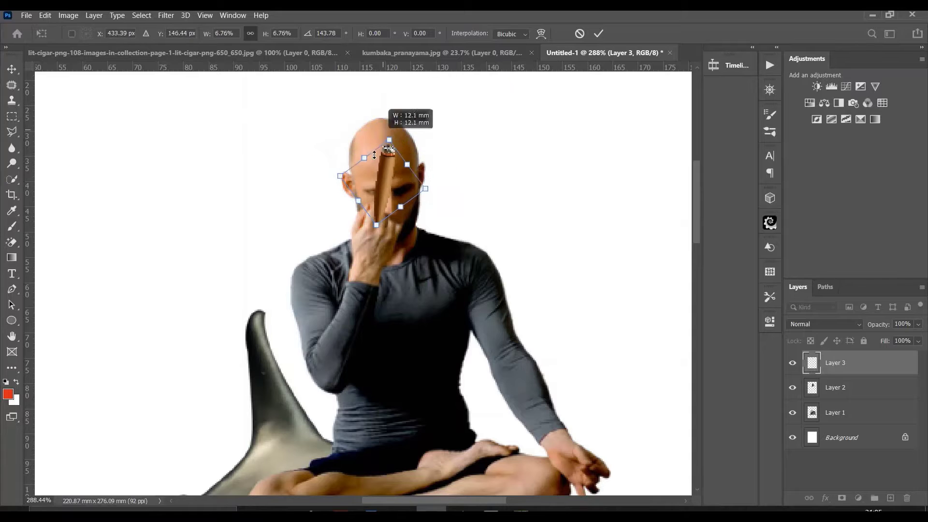
click(599, 34)
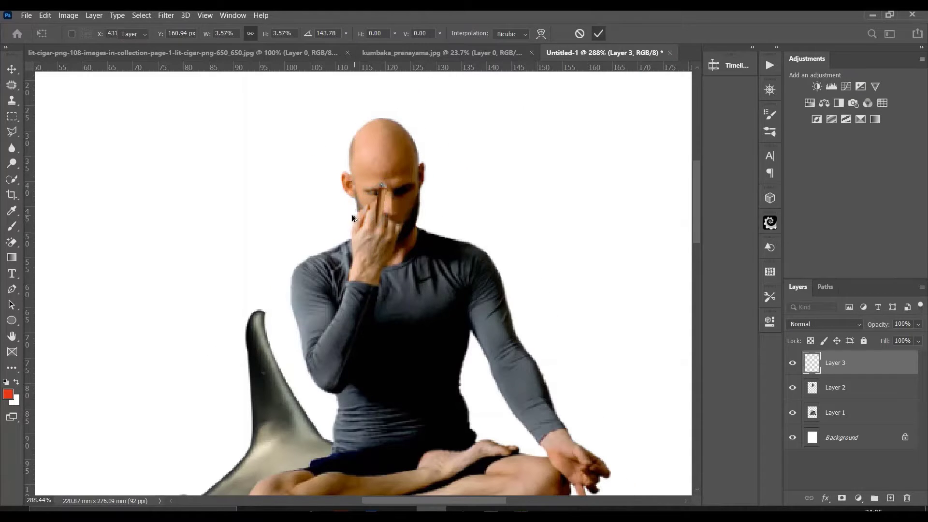
scroll(365, 215, up, 2)
Nudge the cigar slightly lower on the face beside the man's eye.
drag(389, 222, 386, 231)
right_click(12, 242)
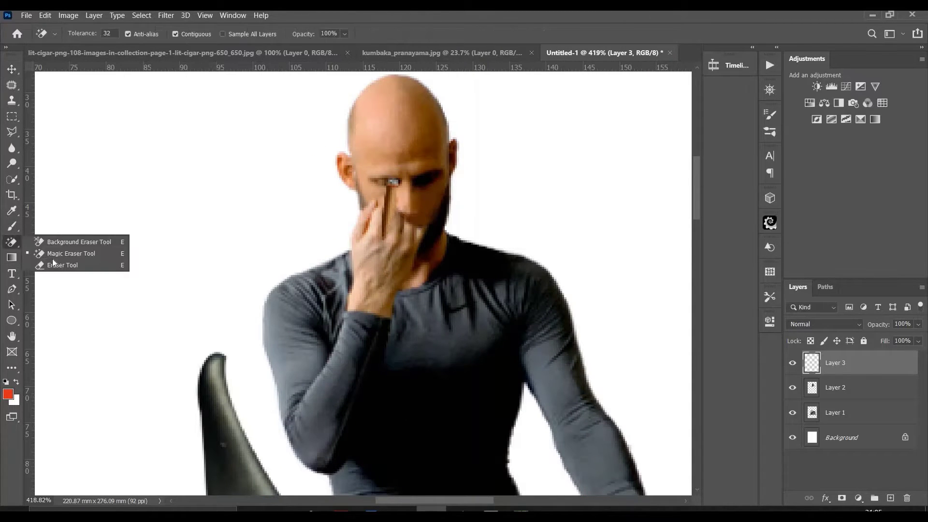
click(53, 264)
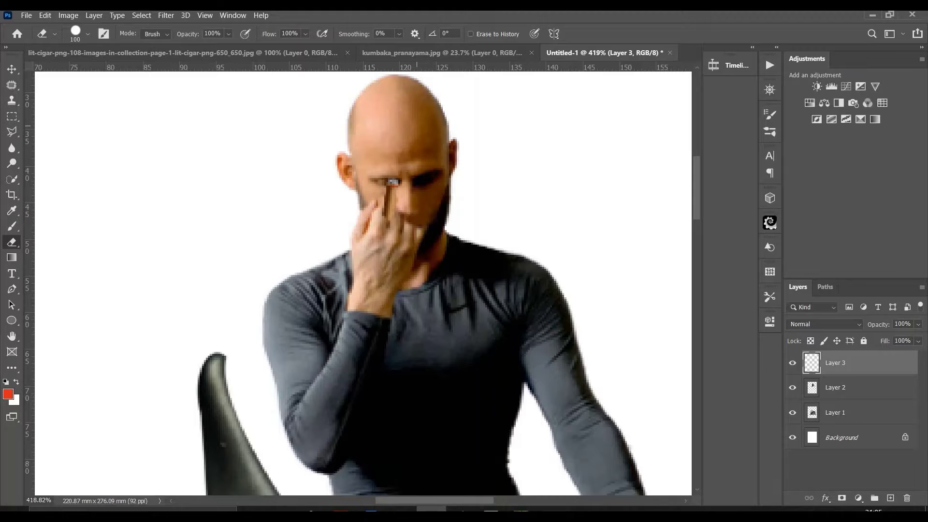
scroll(526, 241, down, 1)
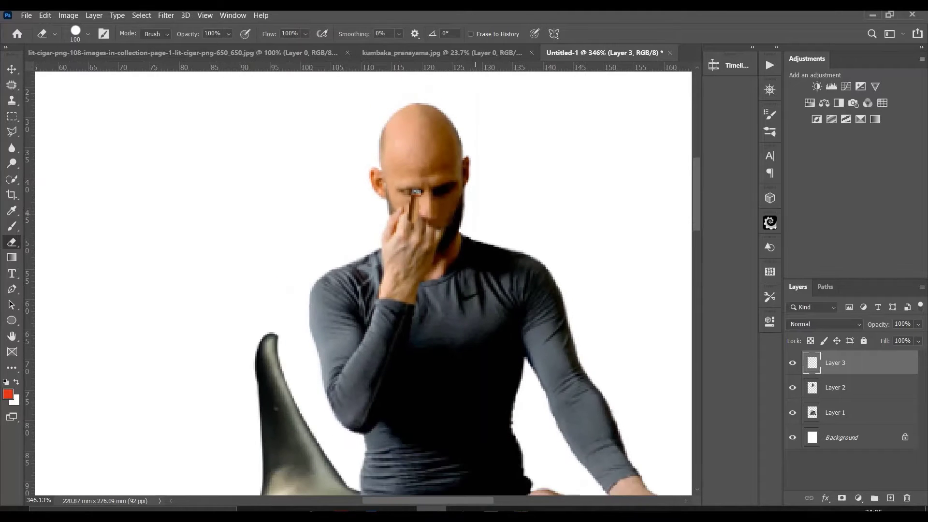
click(11, 70)
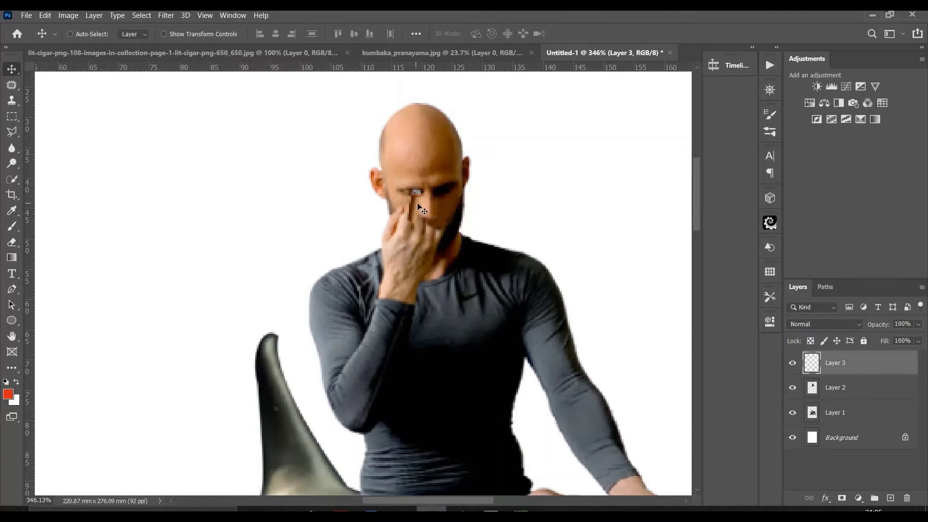
drag(419, 207, 415, 213)
Select the Background layer in the Layers panel.
scroll(449, 223, down, 1)
scroll(474, 198, down, 3)
scroll(532, 179, down, 2)
scroll(533, 179, down, 2)
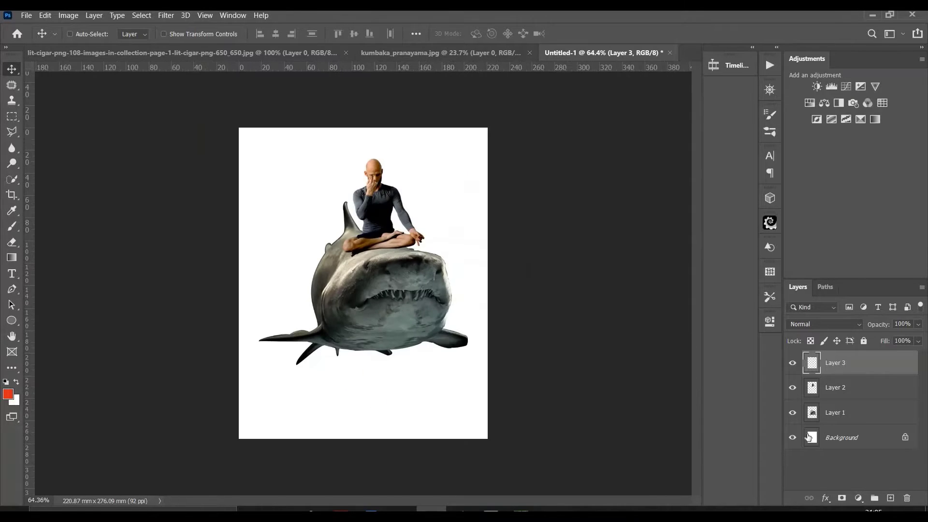
click(809, 437)
Add a pure black Solid Color fill layer above the Background.
click(859, 498)
click(849, 291)
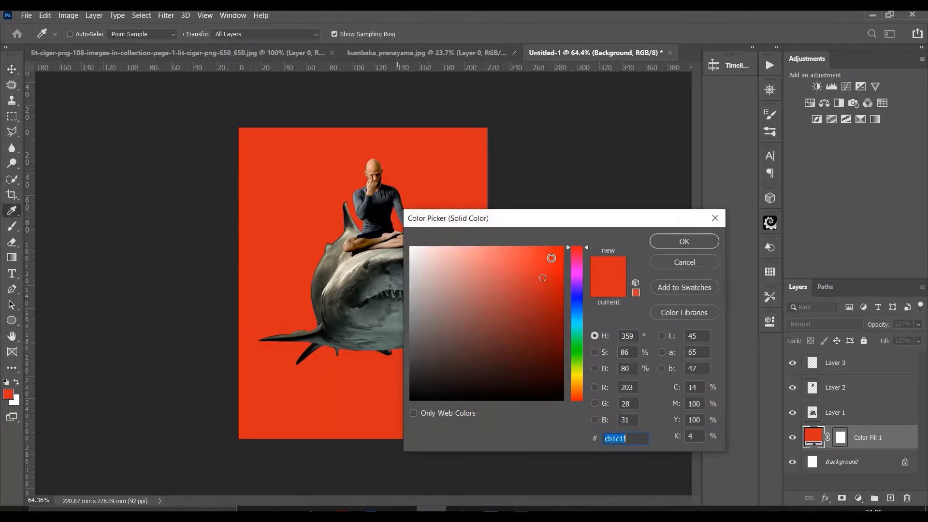
drag(543, 278, 565, 401)
click(678, 235)
scroll(348, 133, up, 1)
scroll(411, 145, up, 2)
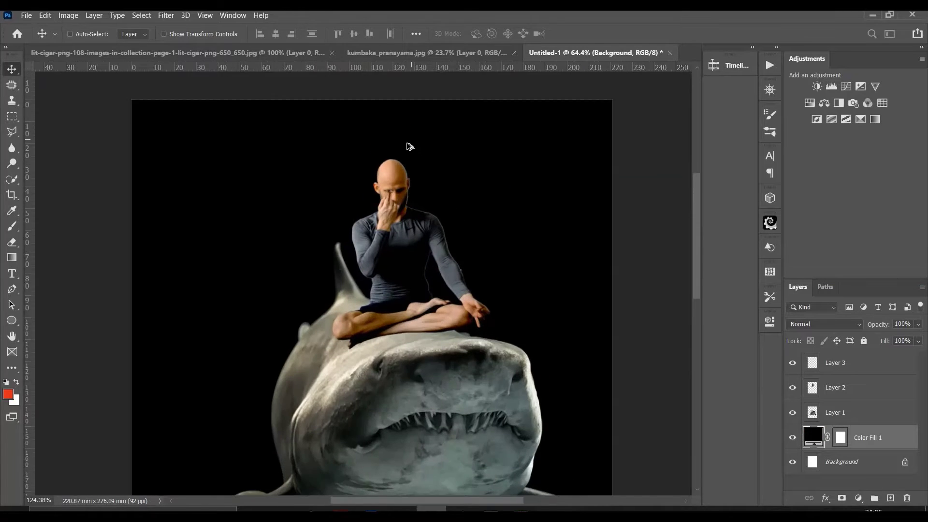
scroll(411, 145, up, 1)
Choose a Free Smoke brush at about 199 px and add a new layer above Layer 2.
click(13, 225)
click(87, 34)
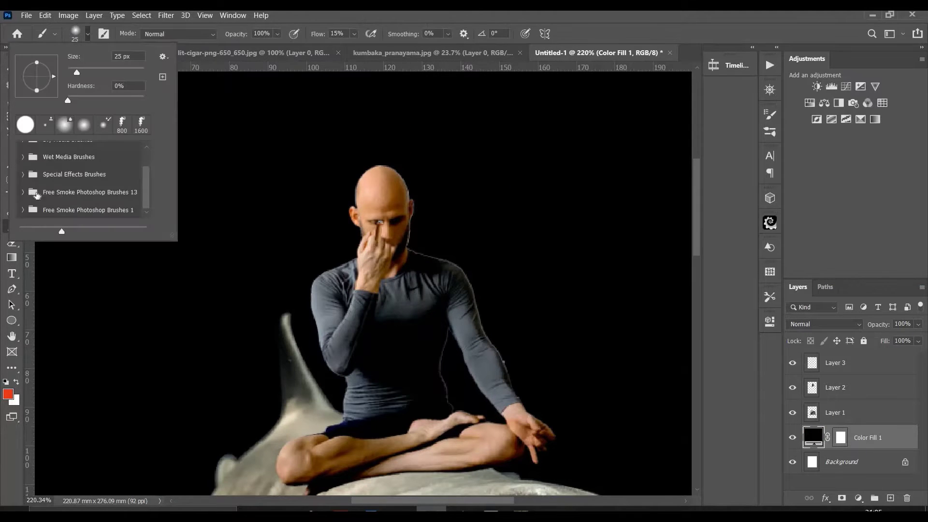
click(84, 193)
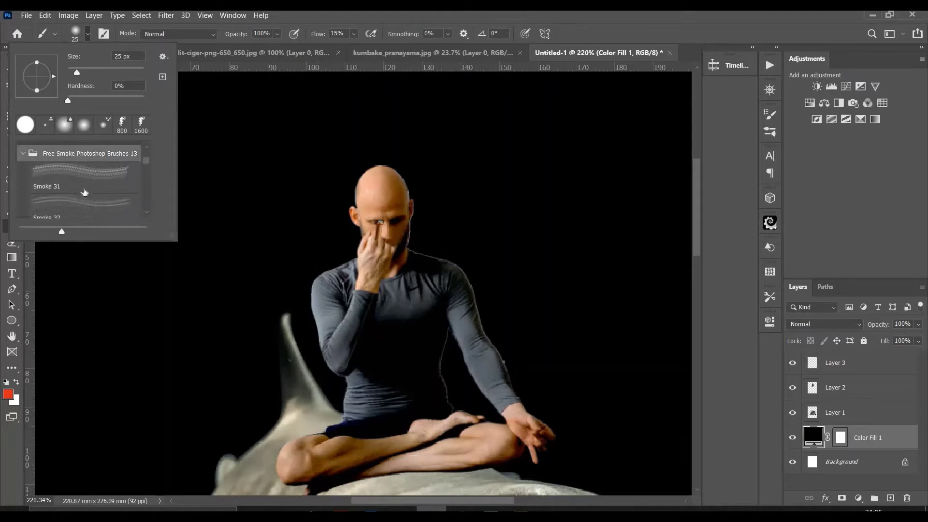
click(124, 69)
key(Return)
click(835, 387)
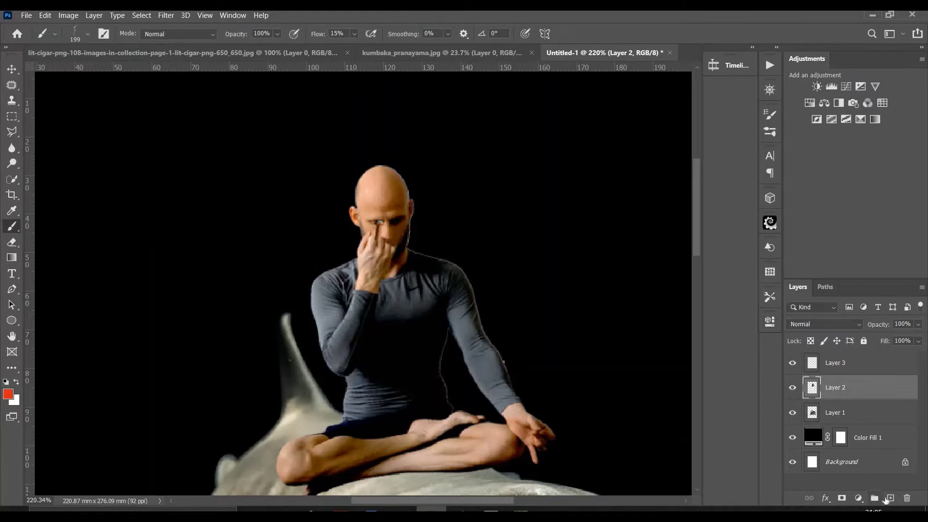
click(891, 499)
Stamp white Smoke 34 wisps above the man's head with raised brush flow.
scroll(420, 173, down, 1)
scroll(420, 173, down, 2)
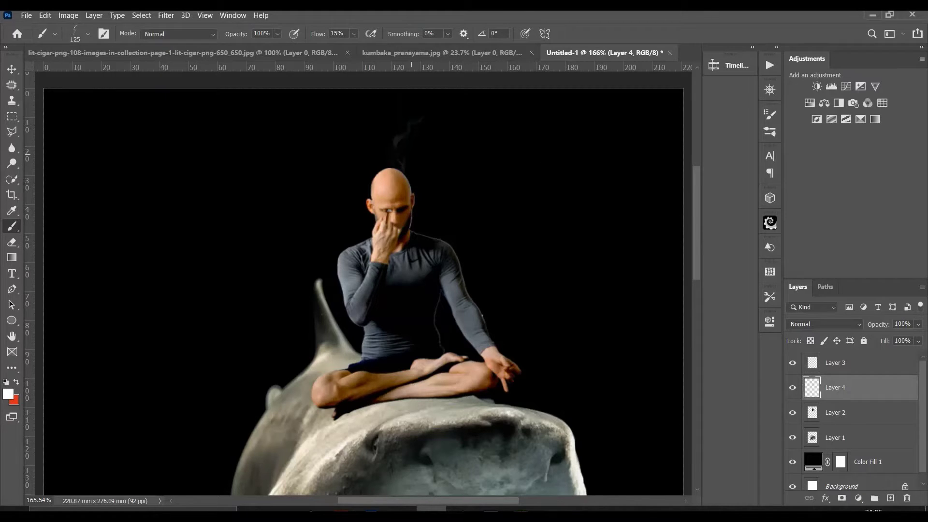
click(409, 150)
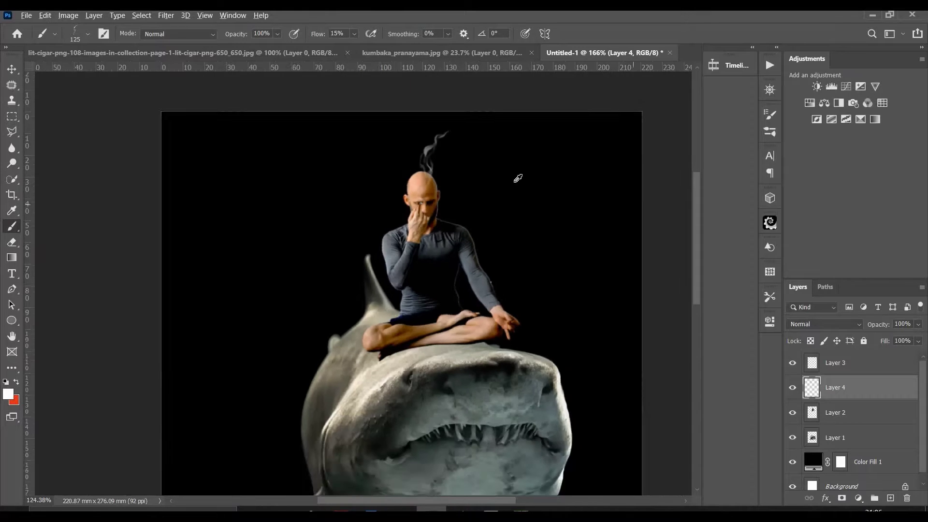
click(72, 33)
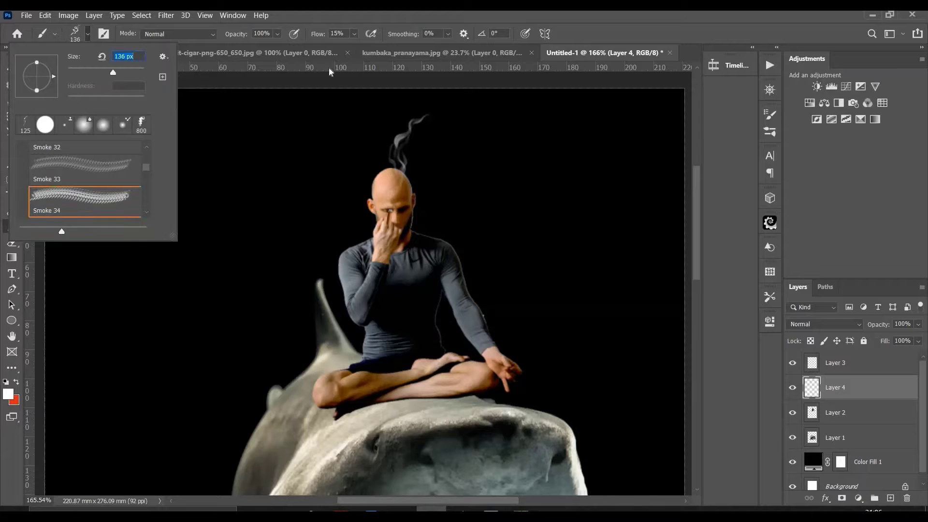
drag(320, 33, 329, 33)
click(405, 145)
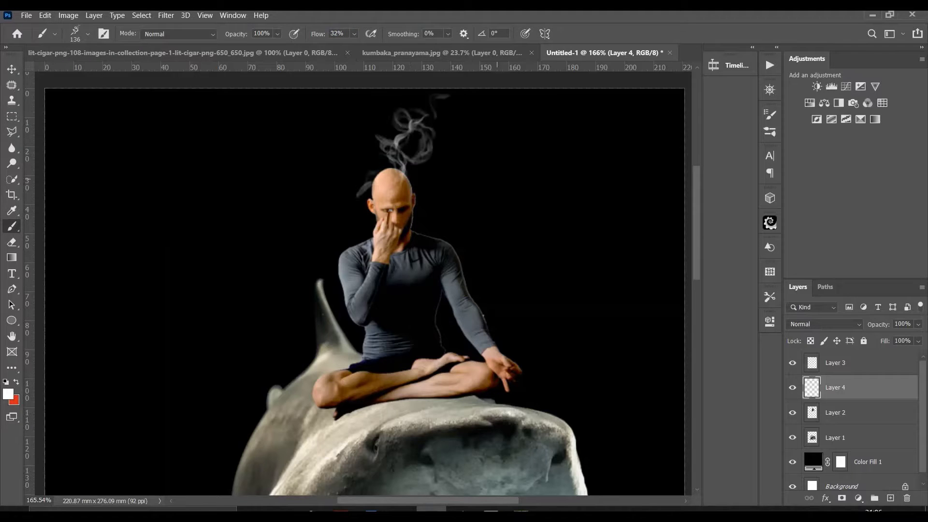
Stamp more smoke above the head with Smoke 37 shrunk to about 149 px.
click(87, 33)
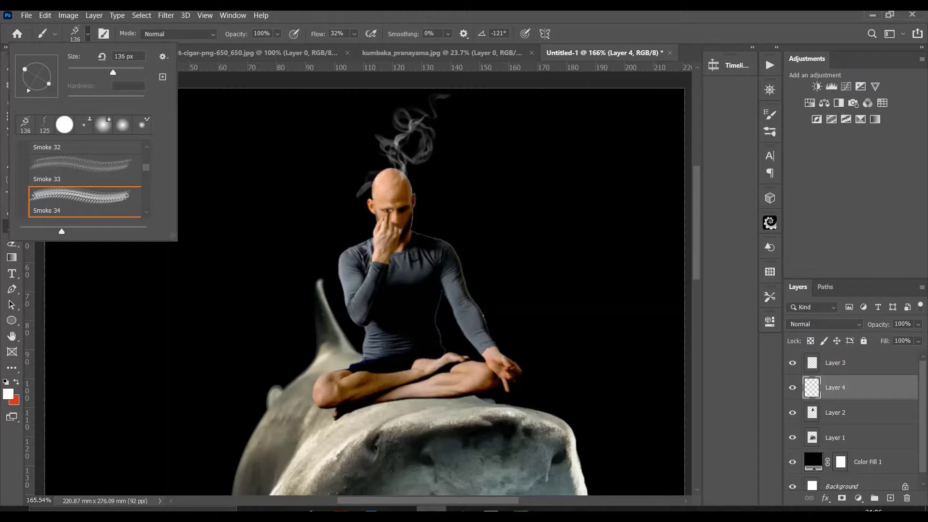
key(Return)
click(394, 165)
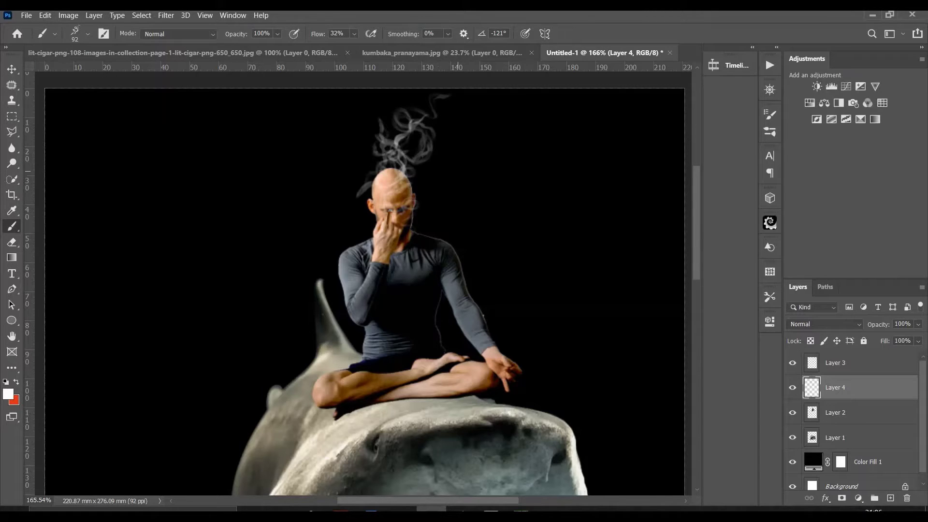
click(55, 34)
click(87, 35)
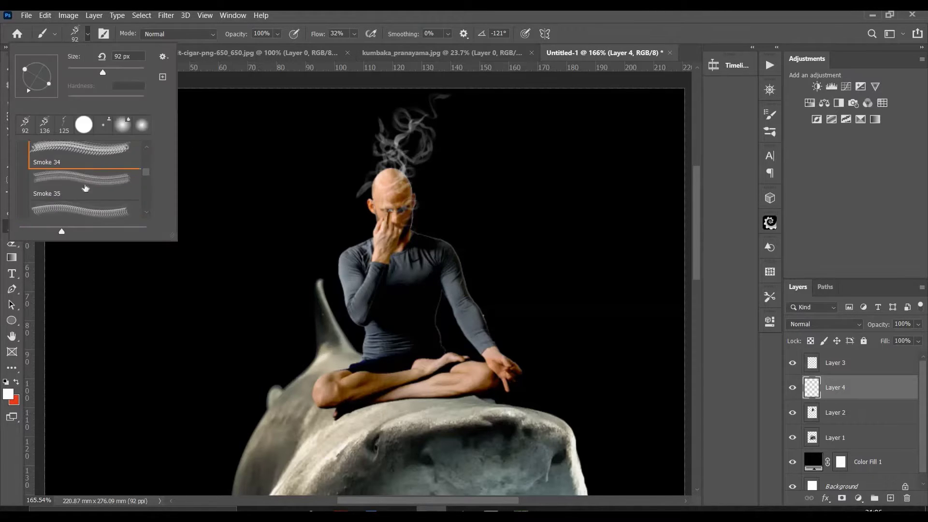
click(78, 201)
drag(118, 75, 87, 73)
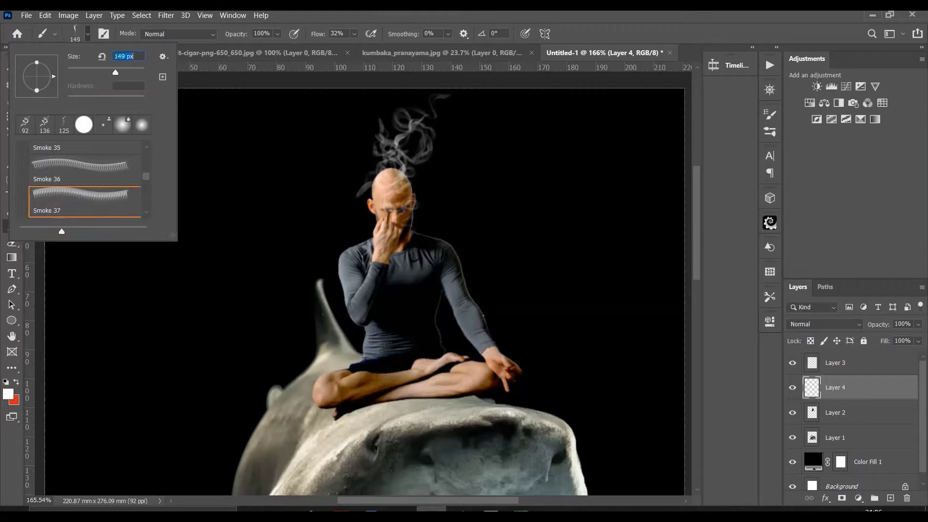
key(Return)
click(381, 148)
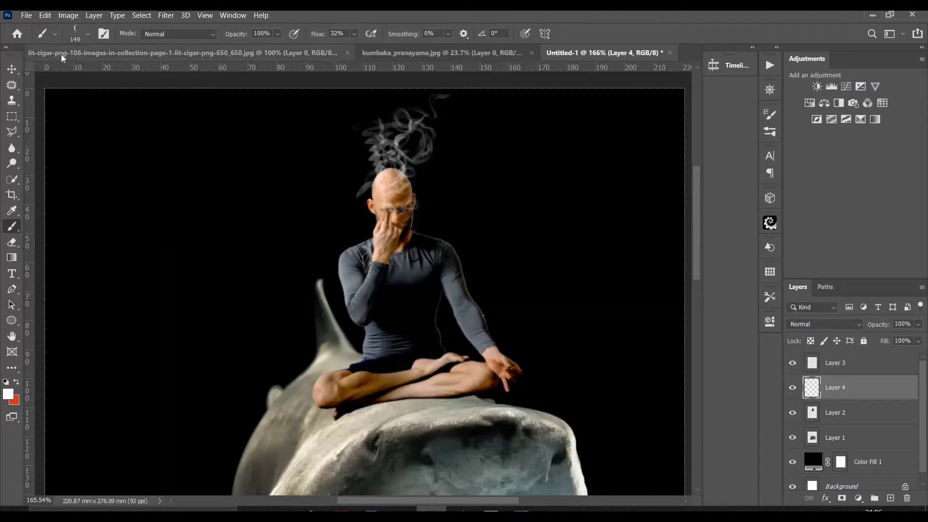
Add Smoke 38 strokes at about 88 px beside the head, undoing the stray left stroke.
click(87, 34)
click(66, 172)
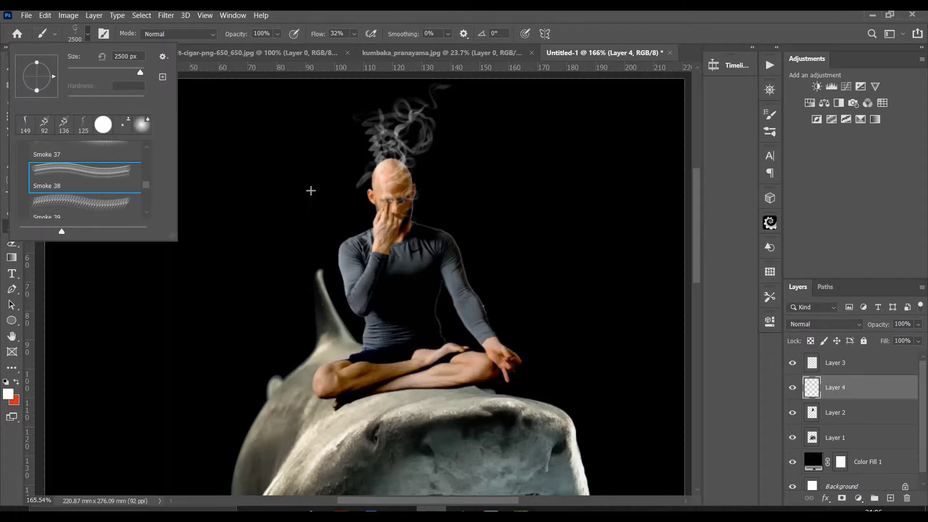
drag(105, 72, 80, 73)
key(Return)
click(358, 184)
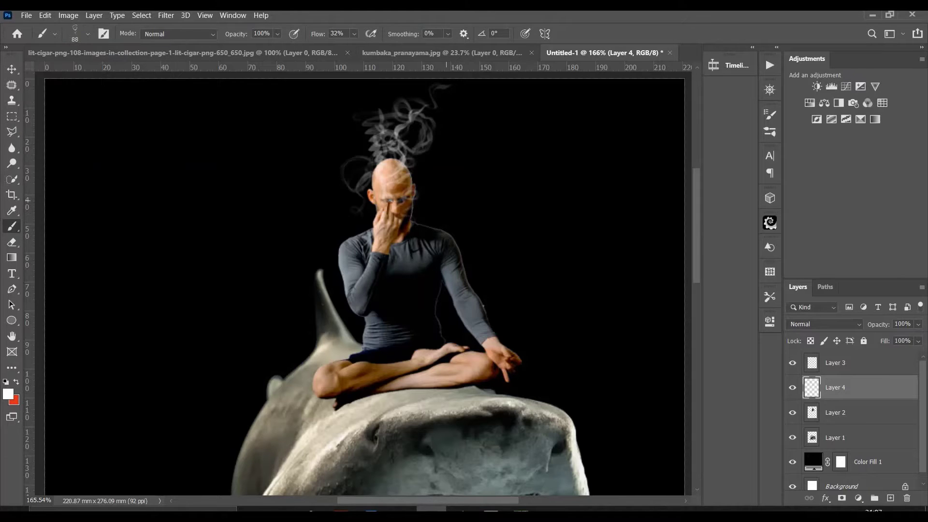
drag(365, 186, 358, 208)
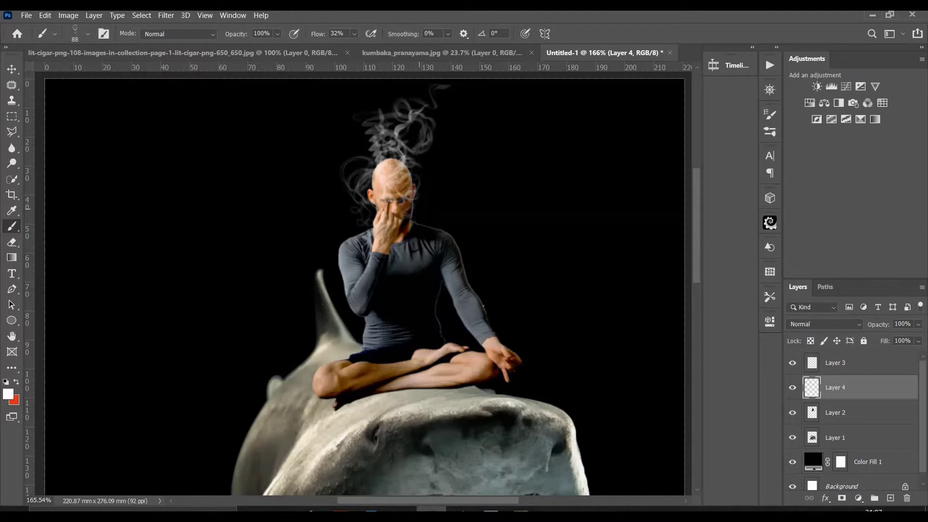
key(ctrl+z)
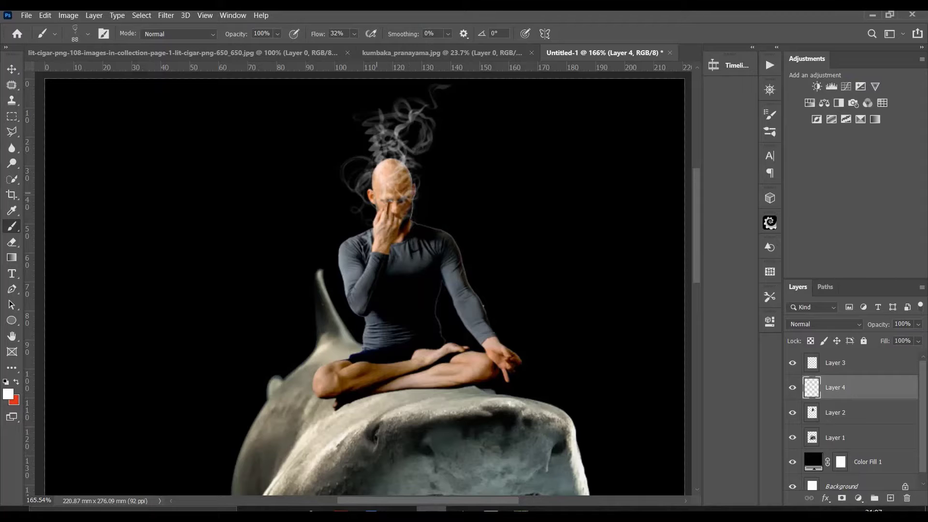
scroll(462, 185, down, 3)
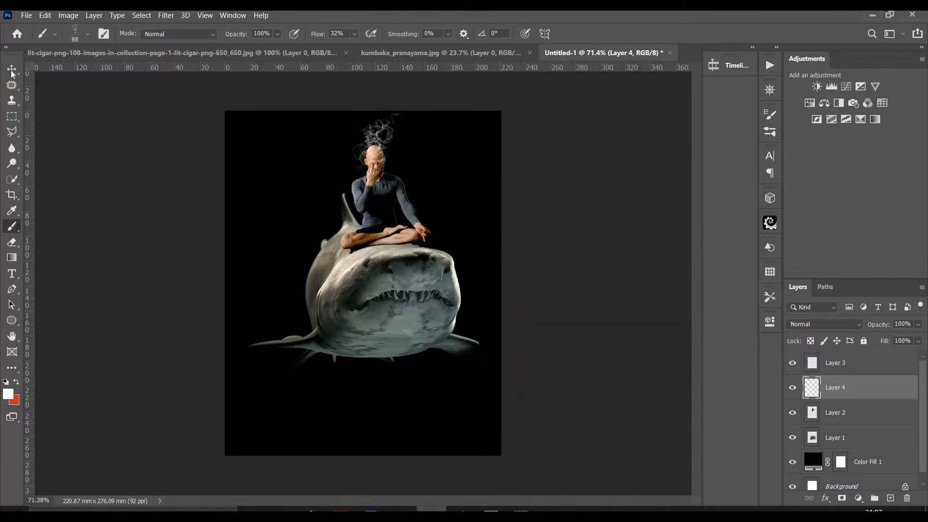
Above Layer 1, add a Hue/Saturation adjustment with Hue about -143 and Saturation +77.
click(11, 69)
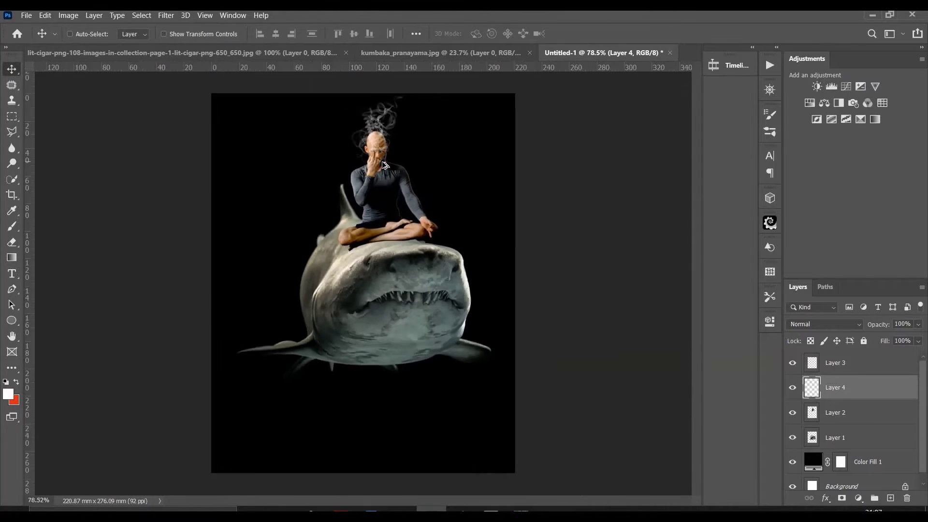
scroll(654, 352, down, 2)
shift+click(835, 441)
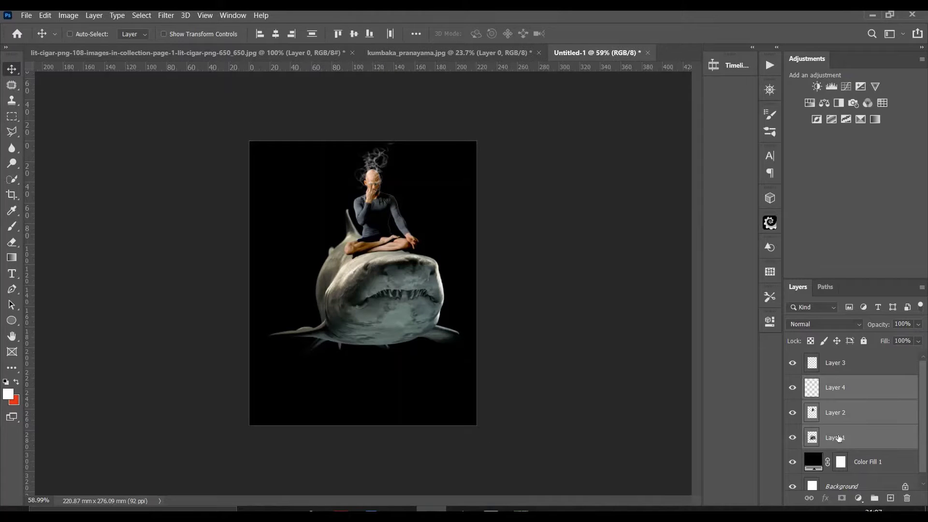
key(shift+Down)
key(shift+Down)
key(shift+Down)
key(shift+Down)
key(shift+Down)
key(shift+Down)
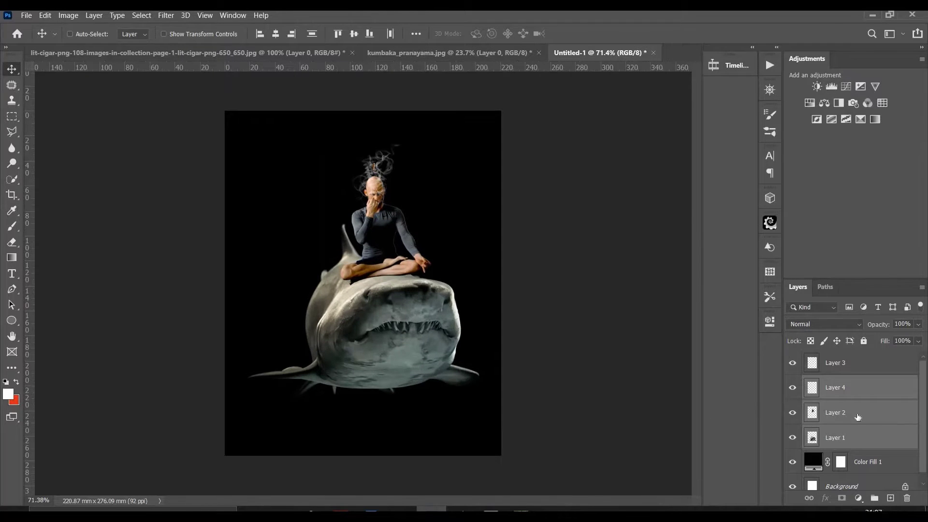
click(860, 498)
click(846, 381)
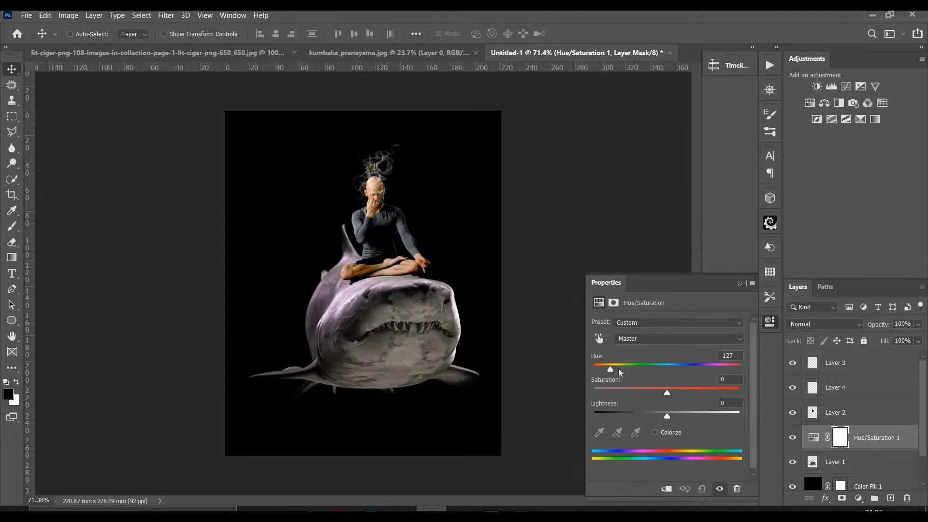
drag(669, 371, 624, 370)
click(666, 393)
drag(665, 393, 723, 393)
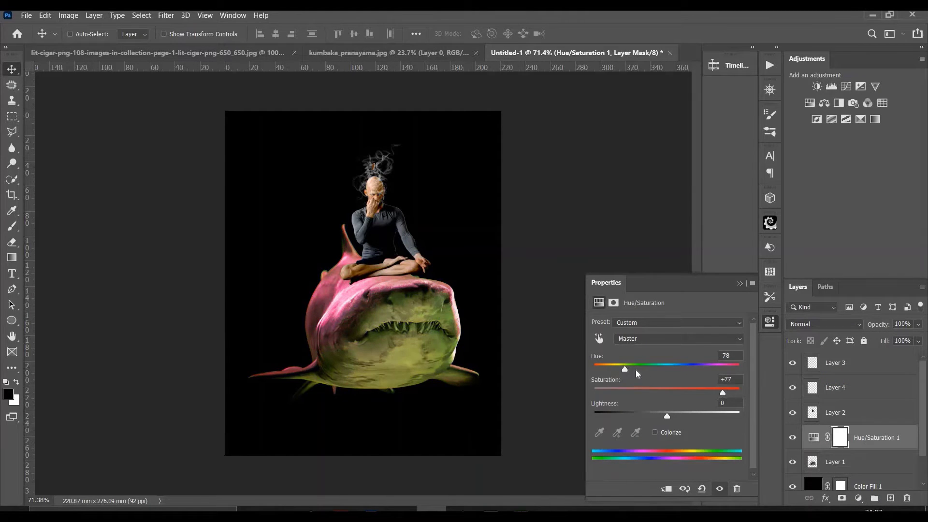
drag(625, 370, 608, 372)
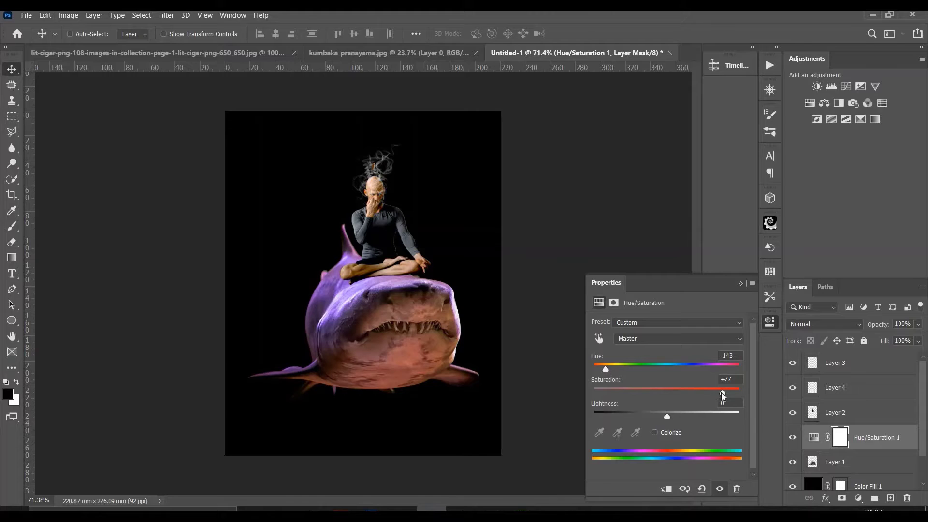
click(740, 283)
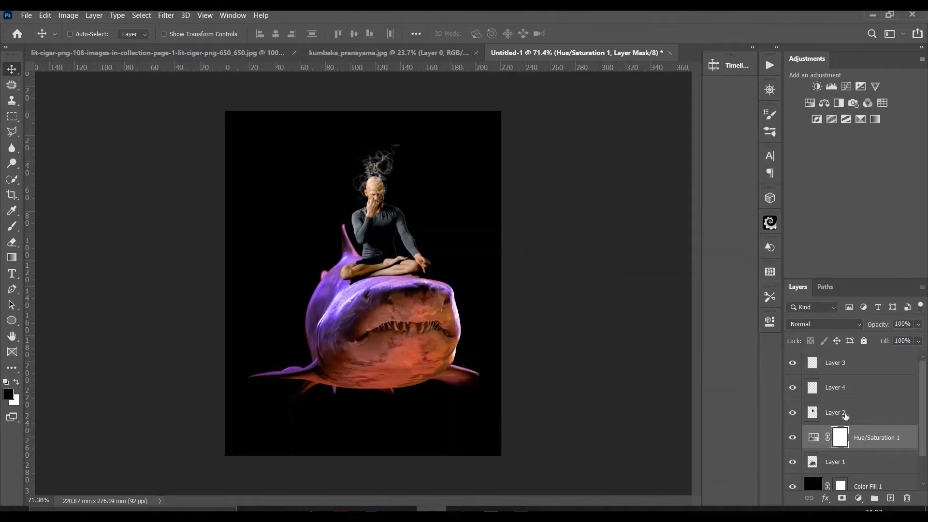
click(829, 411)
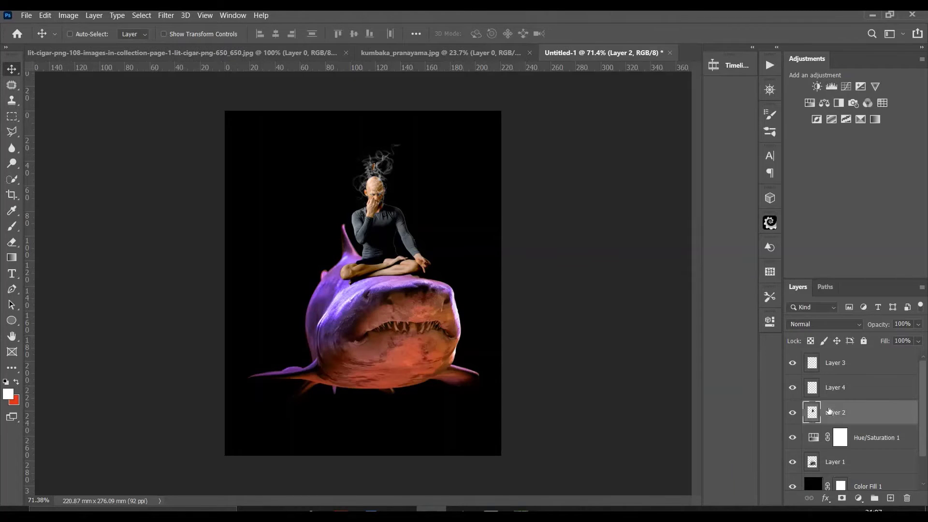
Move Layer 3 below Layer 4 and merge it down into Layer 2.
click(906, 369)
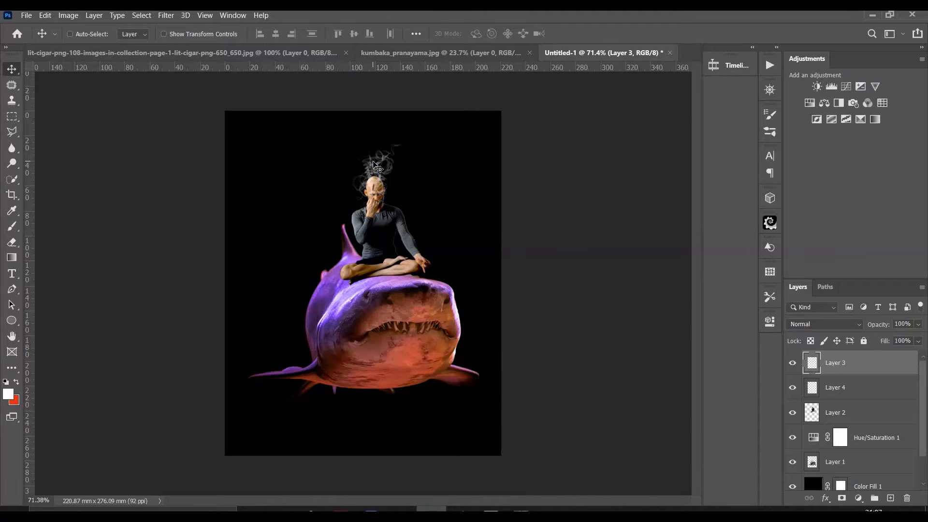
drag(879, 391, 879, 400)
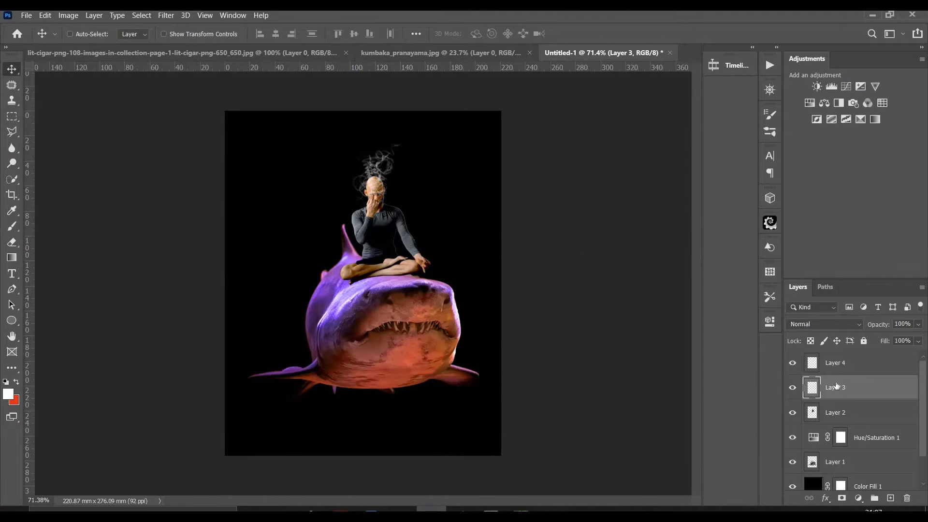
right_click(842, 387)
click(697, 354)
scroll(377, 169, up, 2)
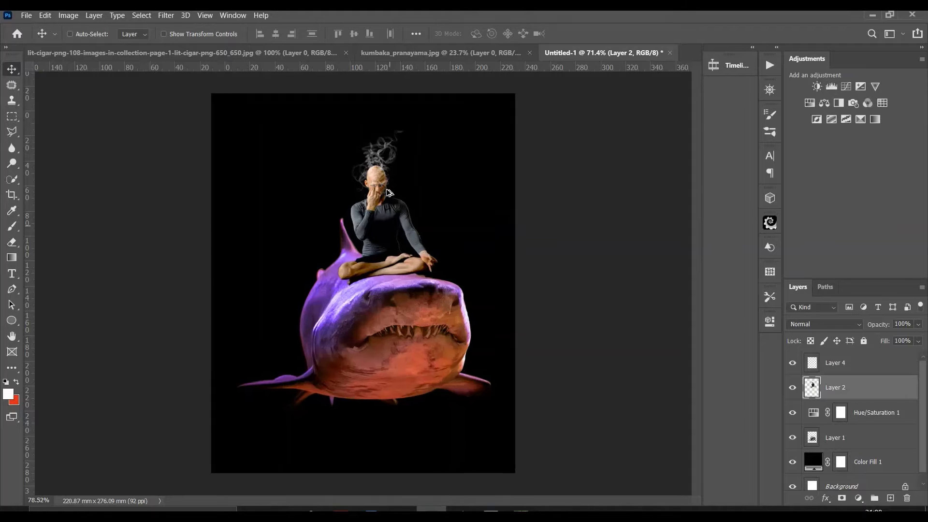
scroll(376, 169, up, 5)
scroll(376, 170, up, 3)
scroll(373, 184, down, 4)
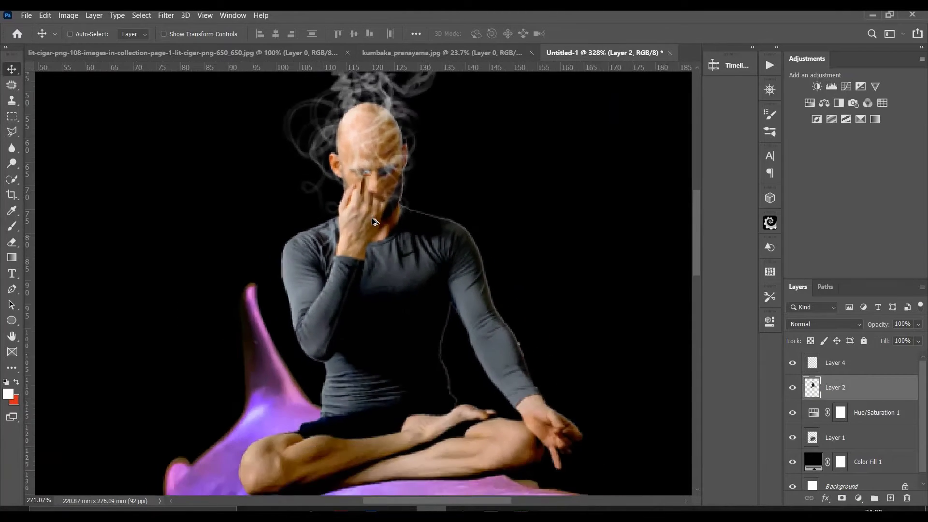
scroll(372, 185, down, 6)
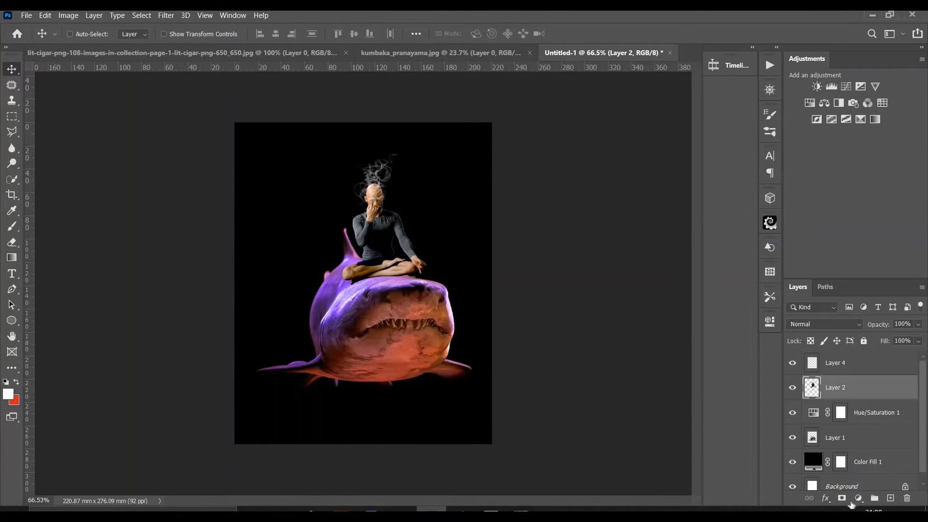
Add a Gradient Map above Layer 2 running from #0000ff to #ff0000.
click(859, 499)
click(851, 482)
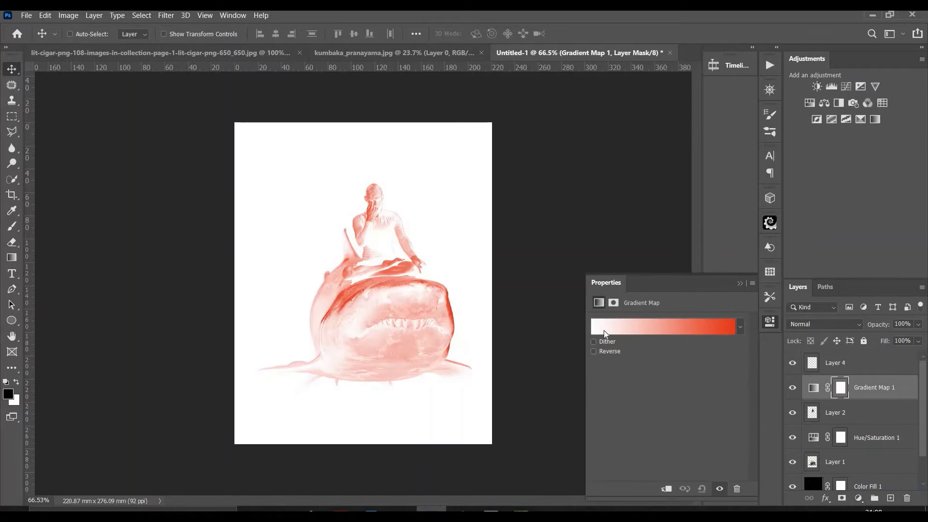
click(608, 330)
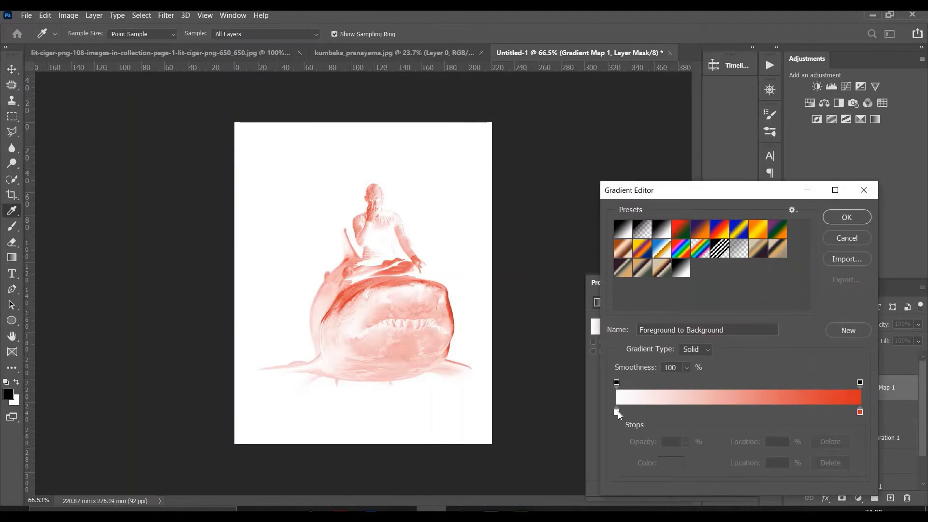
click(617, 411)
click(672, 464)
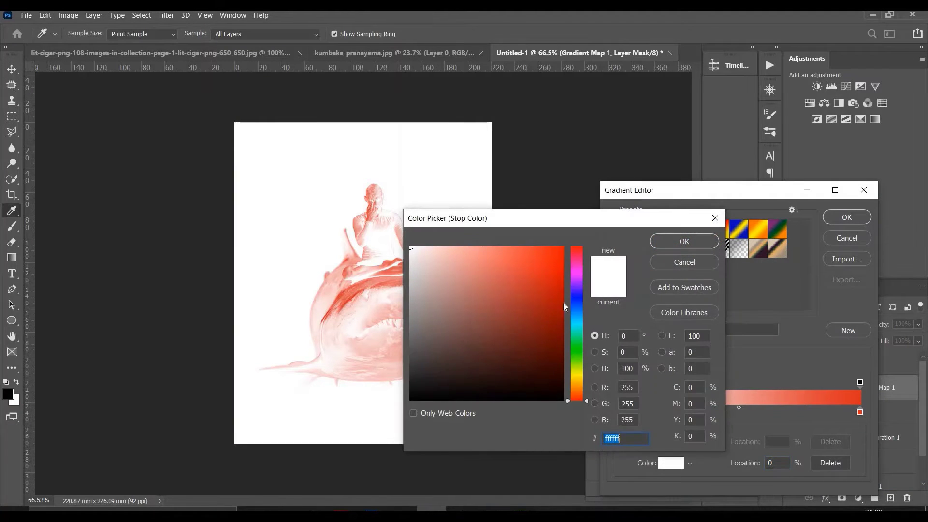
text(0000ff)
click(685, 241)
click(858, 412)
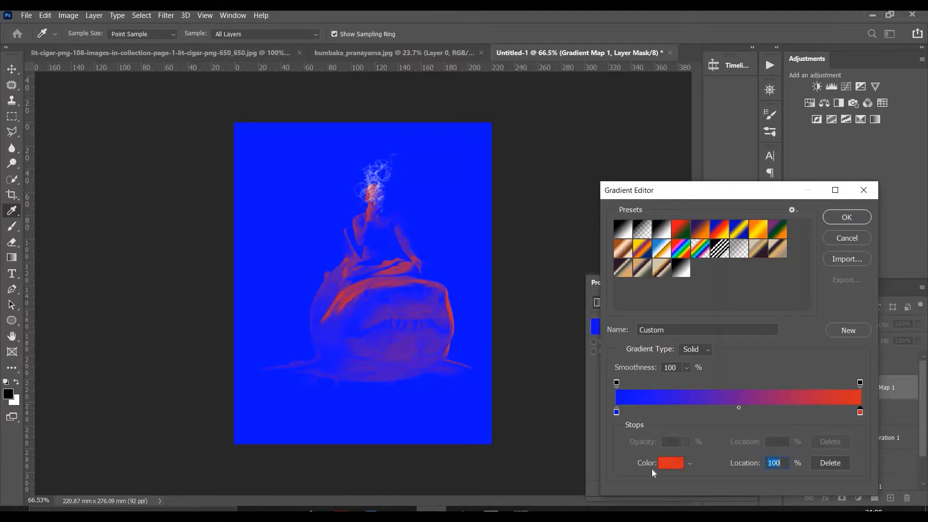
click(671, 463)
text(ff00004)
click(685, 241)
click(847, 217)
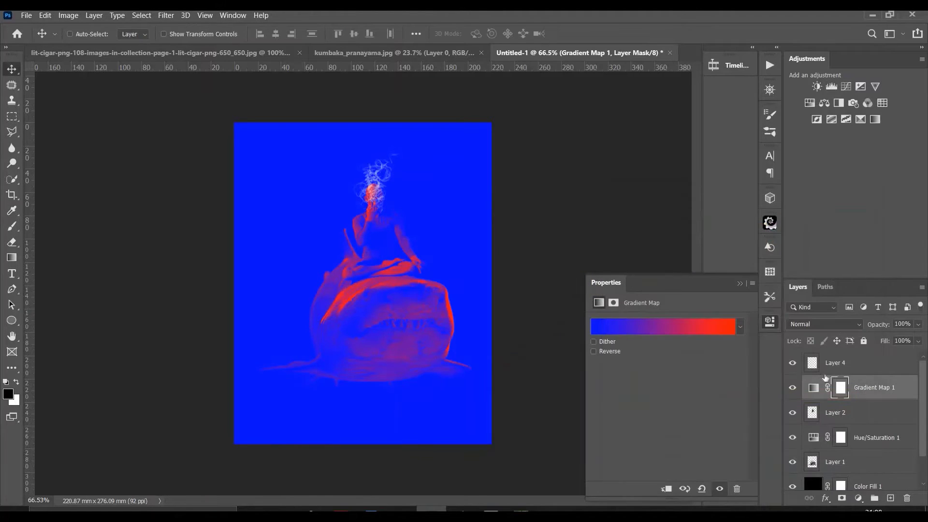
Clip the Gradient Map to Layer 2 and set its blend mode to Soft Light.
alt+click(827, 402)
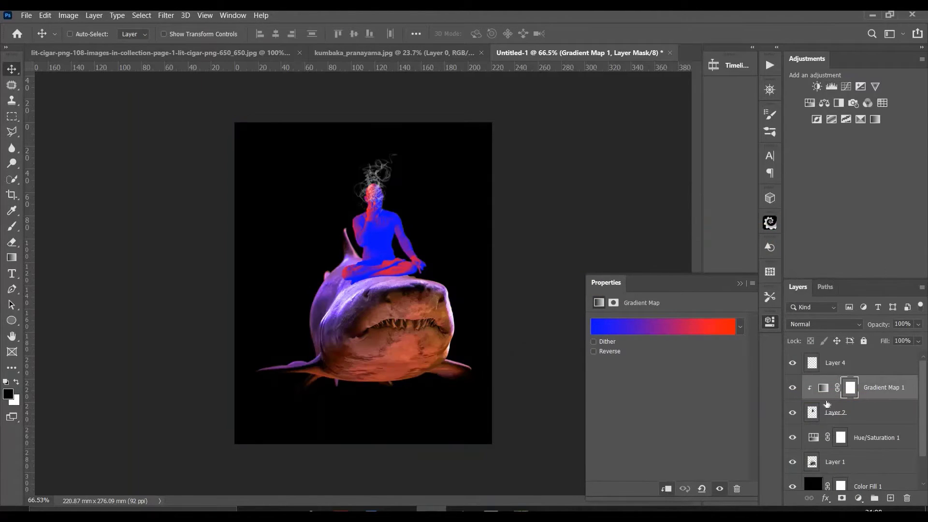
click(834, 327)
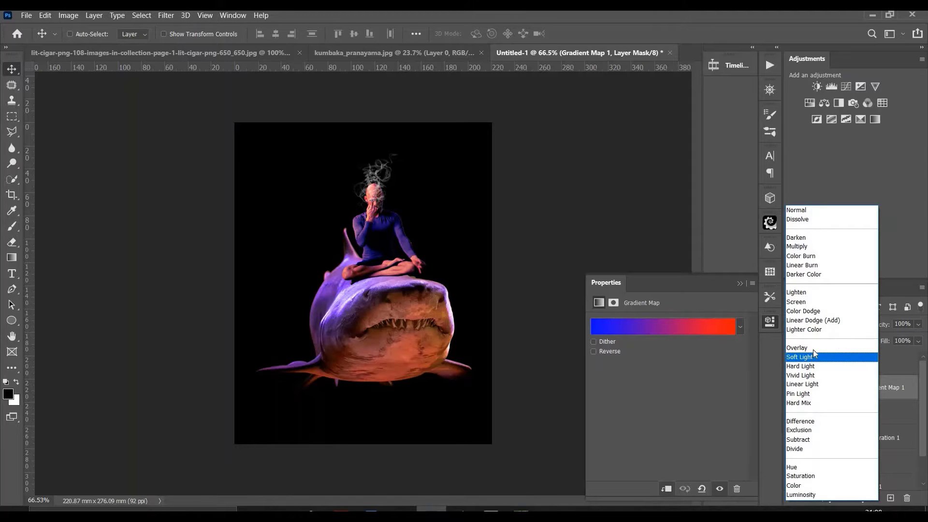
click(812, 357)
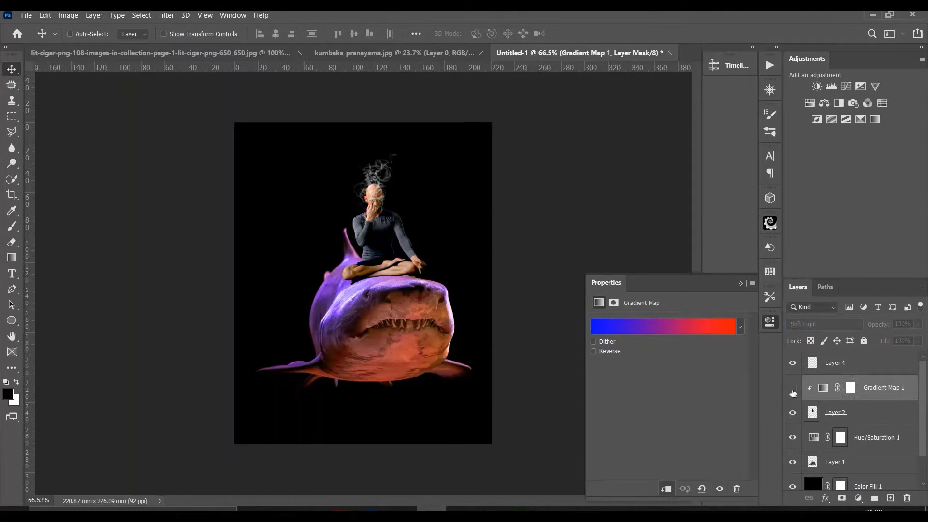
click(792, 390)
scroll(445, 334, up, 3)
scroll(445, 334, up, 1)
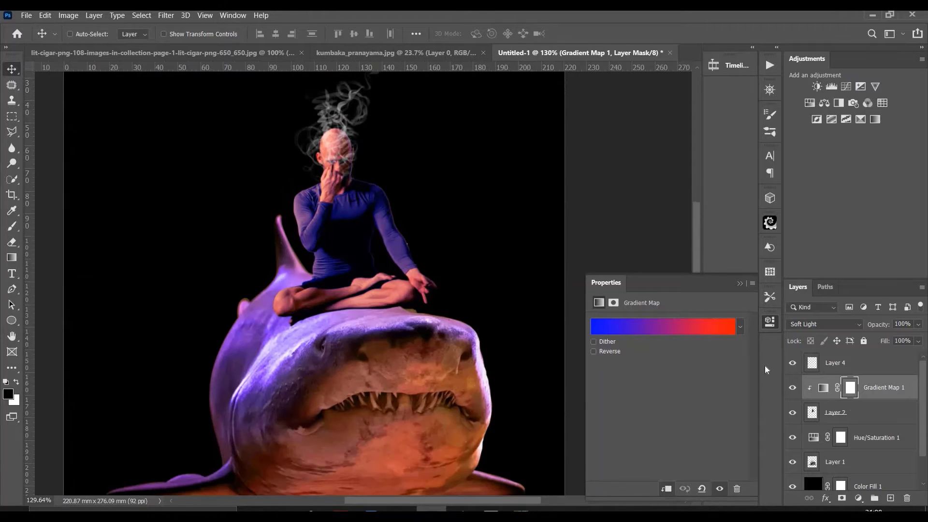
scroll(444, 334, up, 1)
Create a new layer above Layer 4, fill it with a blue-to-red gradient, and clip it.
click(835, 363)
click(890, 498)
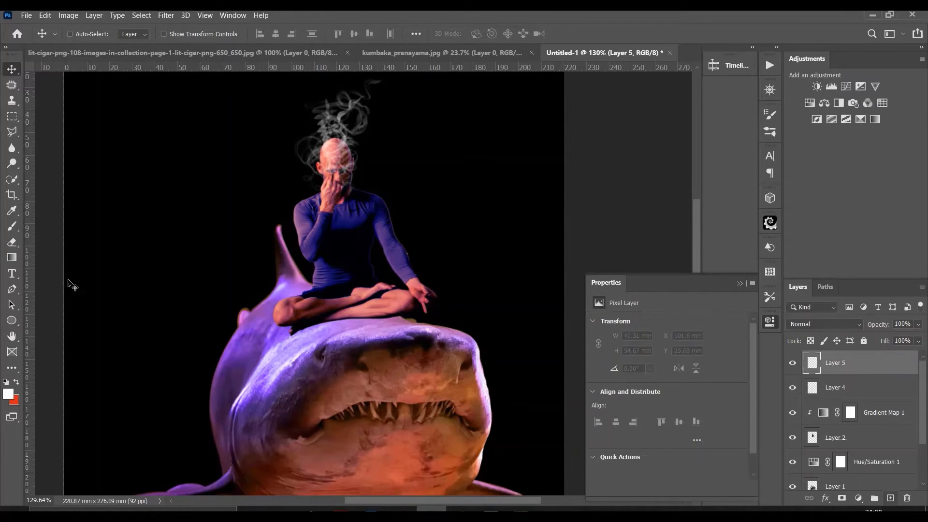
click(11, 257)
drag(364, 145, 364, 145)
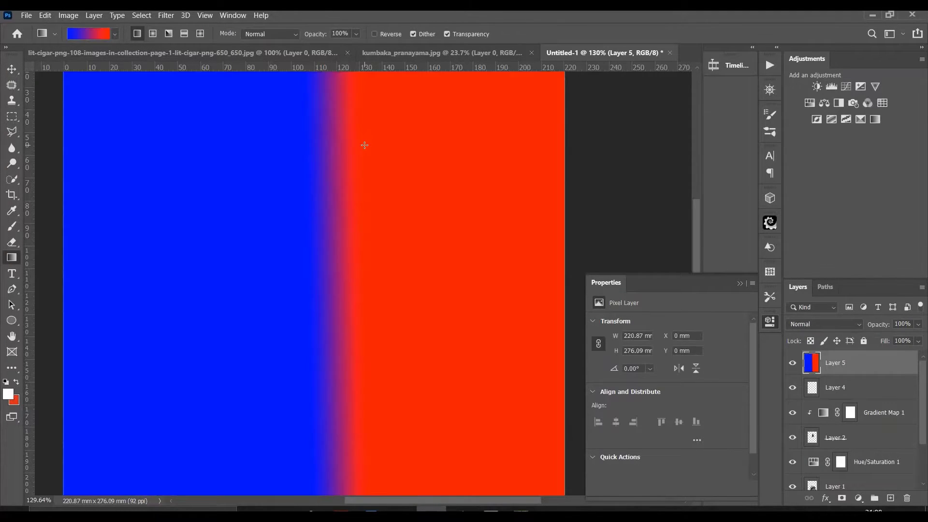
alt+click(837, 375)
Set the clipped gradient layer's blend mode to Hard Light.
click(825, 324)
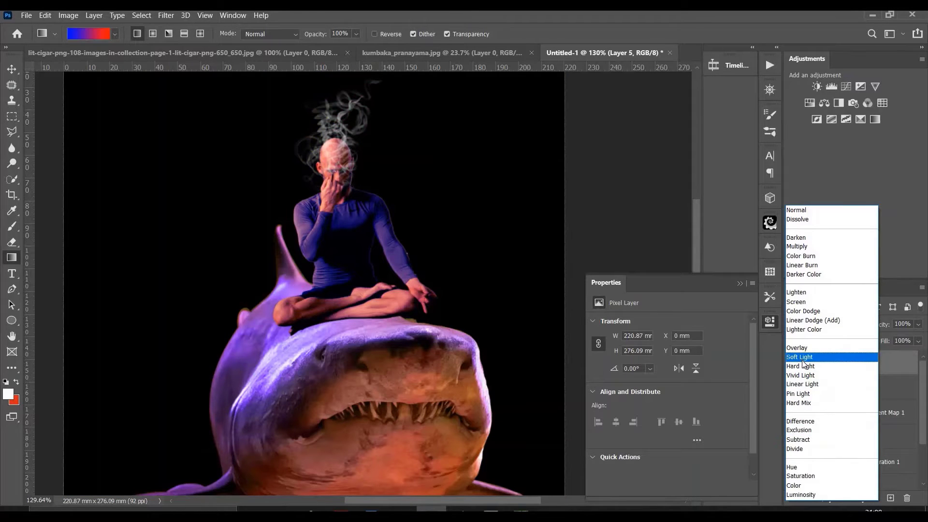
click(799, 366)
click(804, 323)
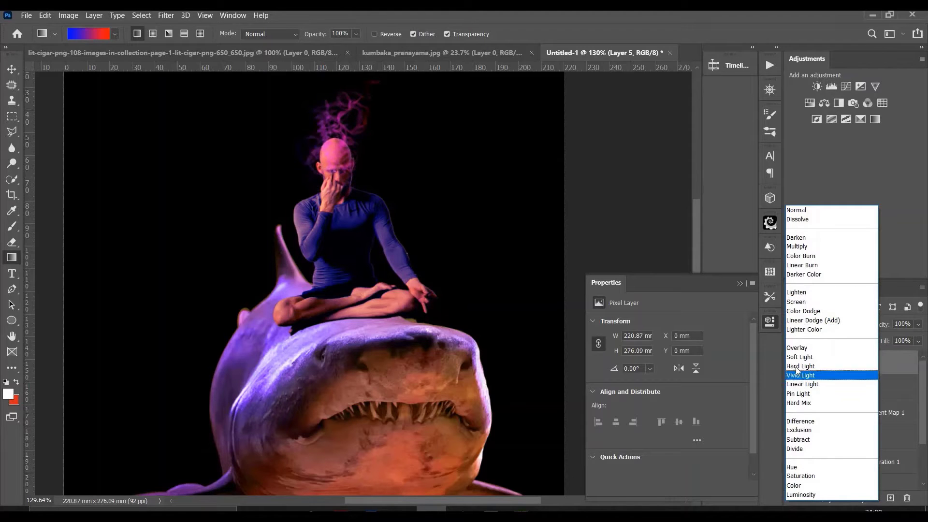
click(800, 366)
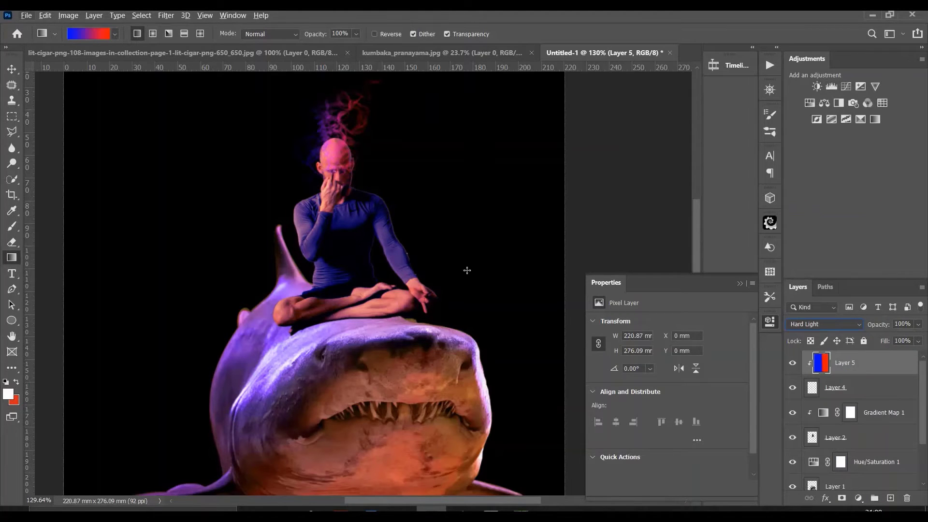
key(v)
scroll(395, 324, down, 2)
scroll(395, 324, down, 1)
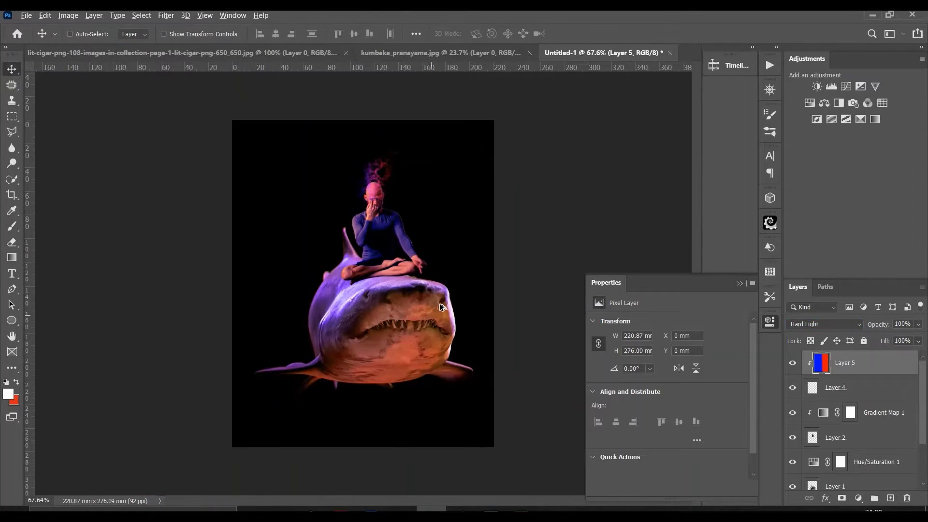
Set the foreground to red and add a new layer above Color Fill 1.
key(i)
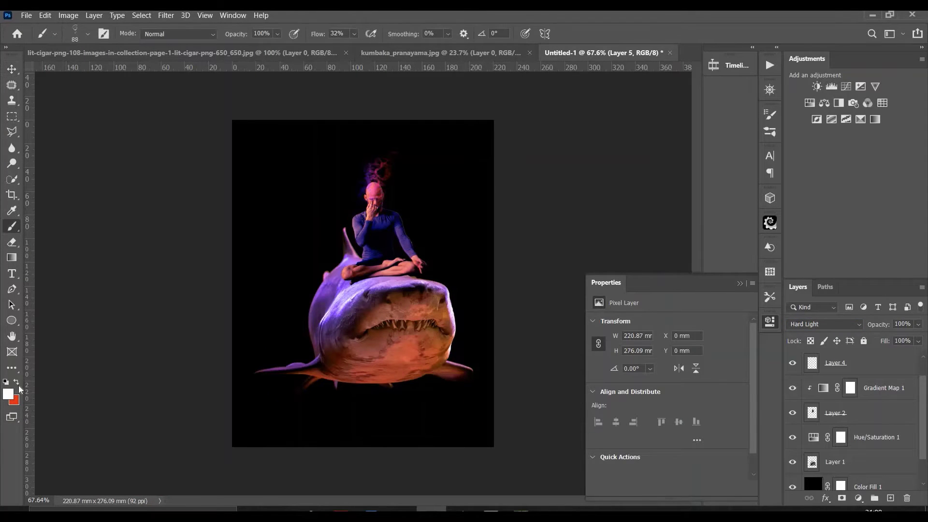
click(17, 382)
click(661, 242)
key(b)
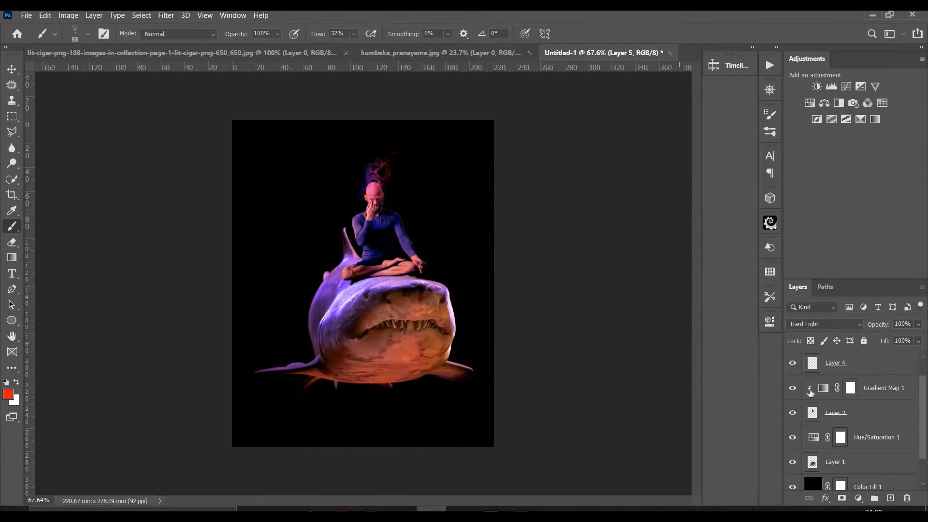
scroll(851, 425, down, 1)
click(847, 428)
click(855, 452)
click(891, 498)
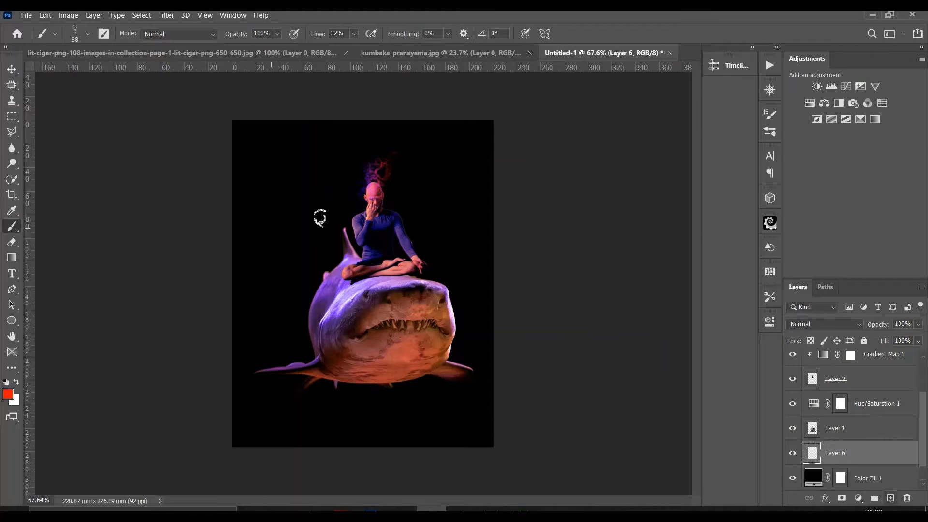
Paint a soft 700 px red glow behind the man and shark, clipping Hue/Saturation 1 to Layer 1.
click(88, 33)
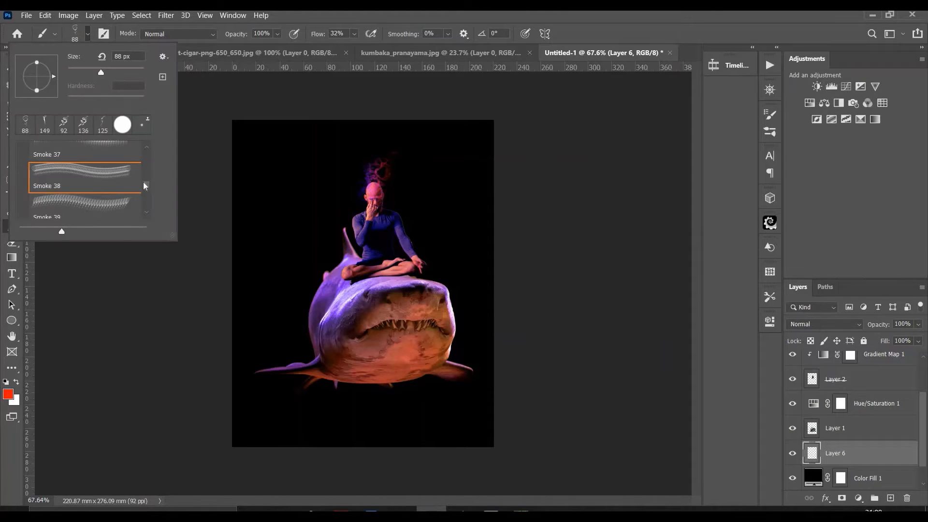
drag(145, 186, 139, 116)
click(20, 150)
click(80, 171)
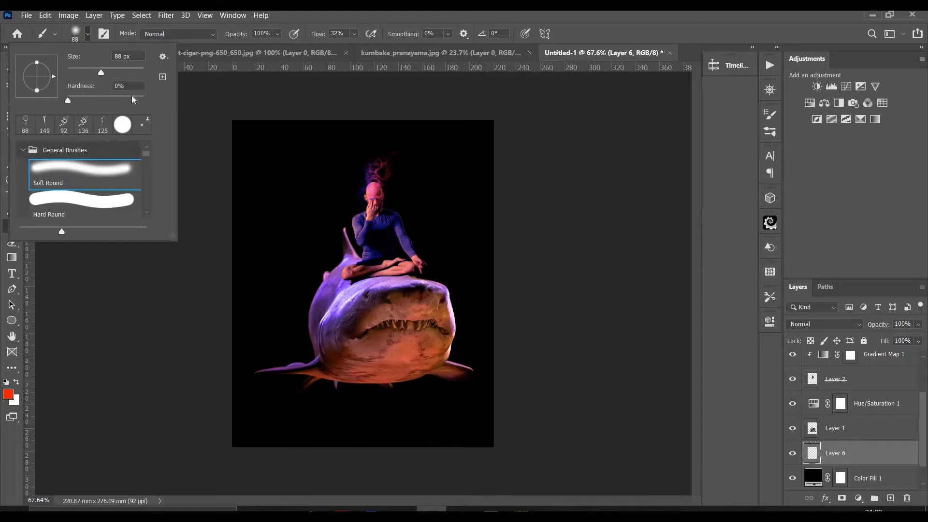
click(88, 35)
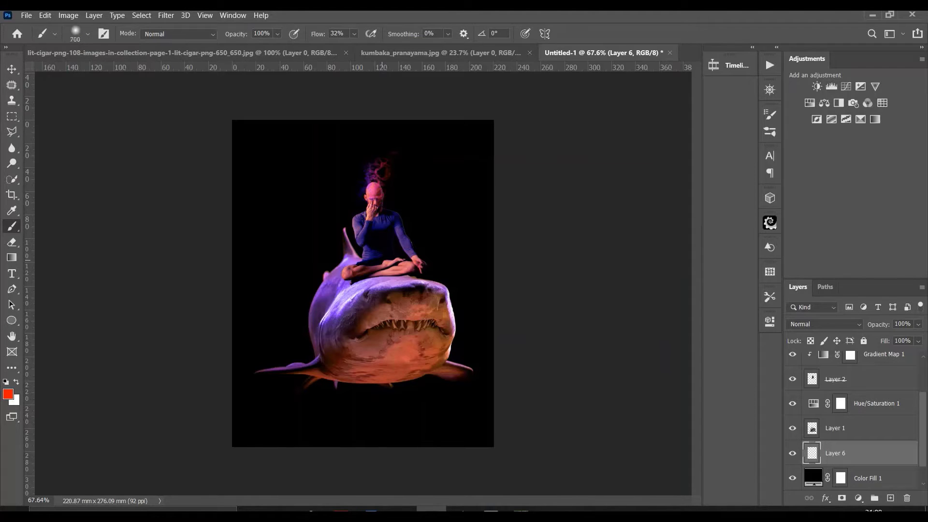
drag(299, 348, 435, 251)
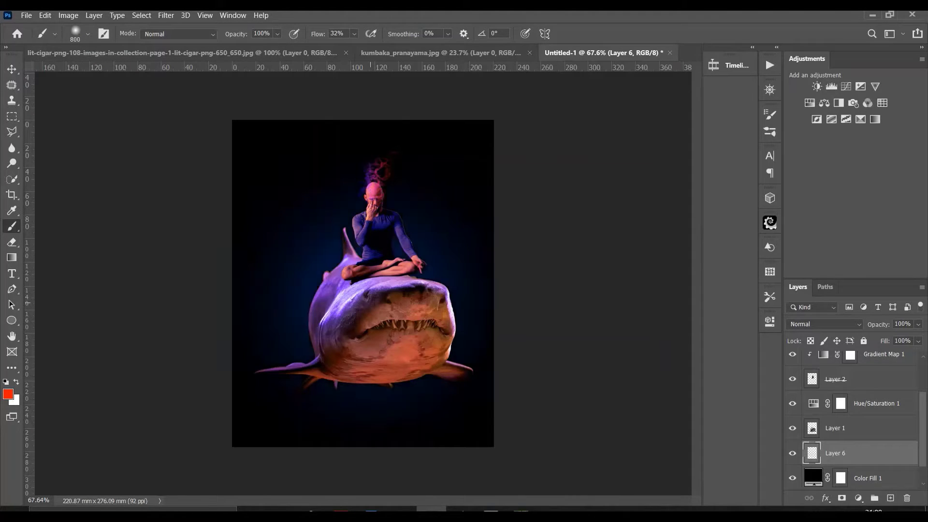
drag(310, 217, 445, 339)
alt+click(865, 415)
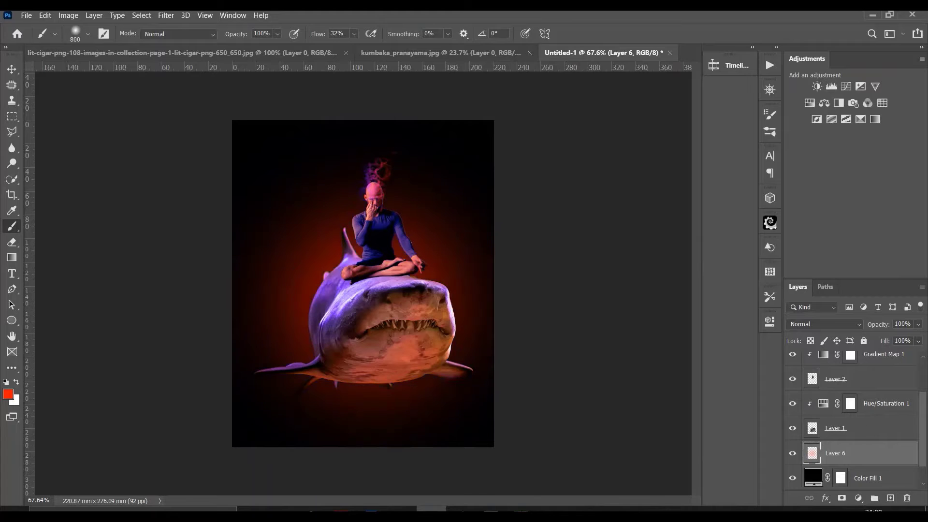
mouse_move(319, 290)
mouse_down()
mouse_move(435, 290)
mouse_move(435, 266)
mouse_move(436, 290)
mouse_up()
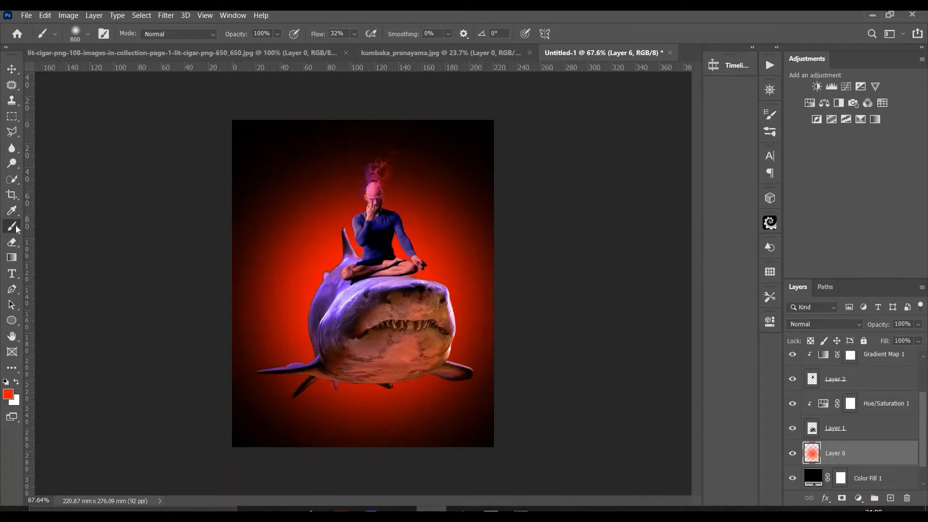
Choose the first brush tip from the smoke brush set.
click(87, 34)
click(30, 155)
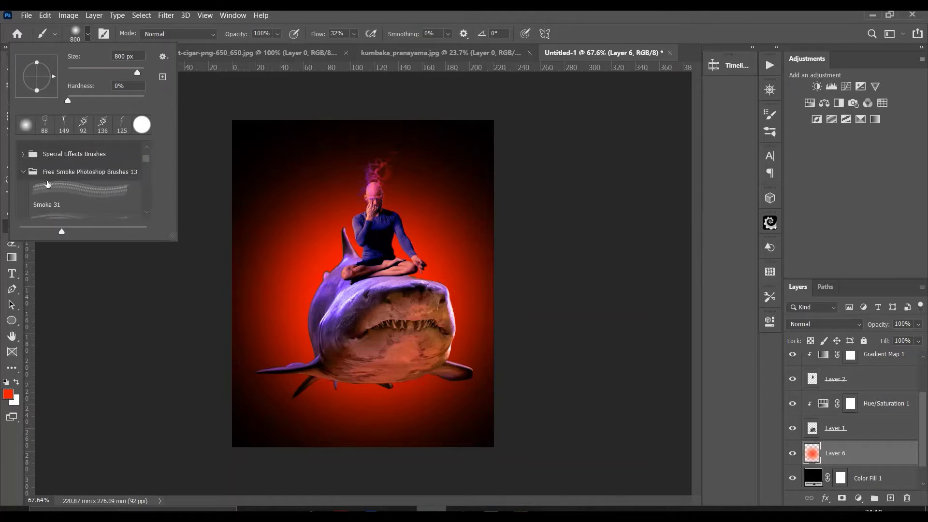
scroll(55, 194, down, 3)
click(55, 199)
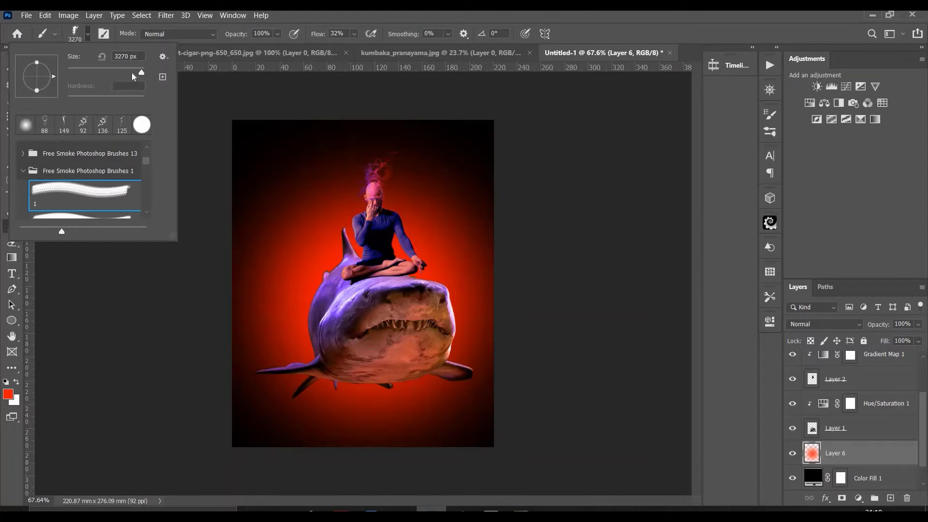
click(88, 35)
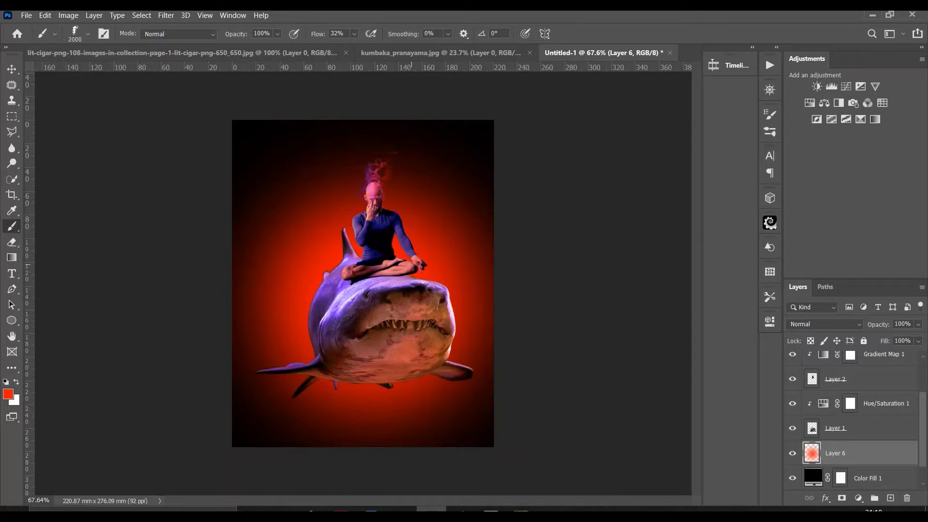
Add a layer mask to Layer 6 and hide the glow at the canvas's left and right edges.
click(841, 498)
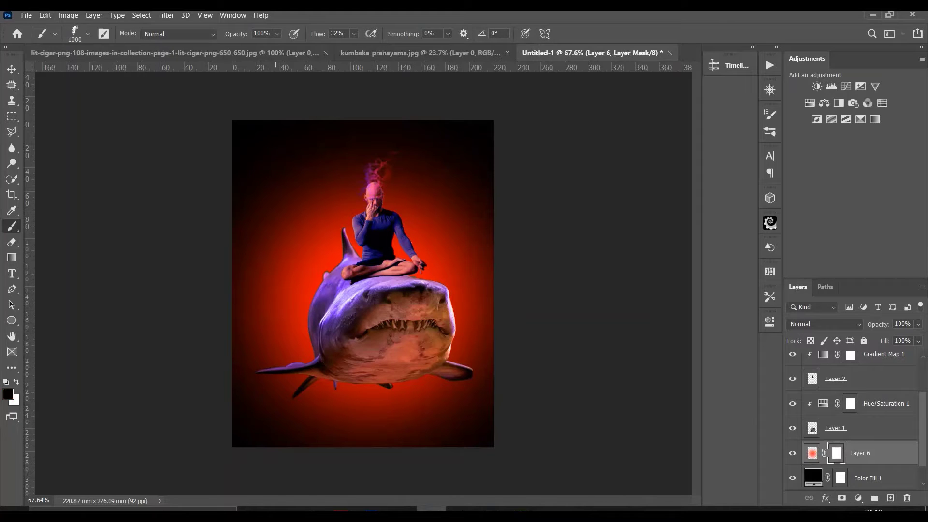
drag(258, 315, 308, 314)
drag(484, 257, 481, 283)
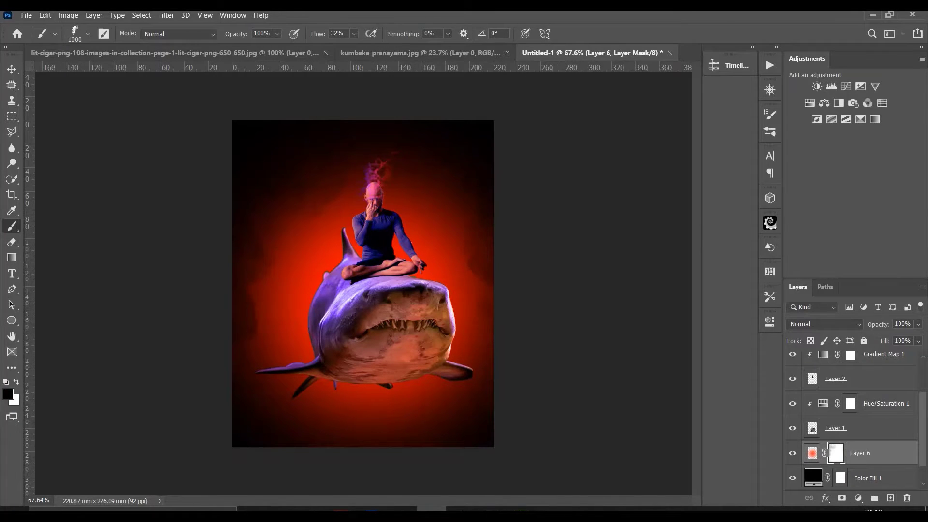
scroll(488, 163, down, 3)
scroll(500, 268, down, 3)
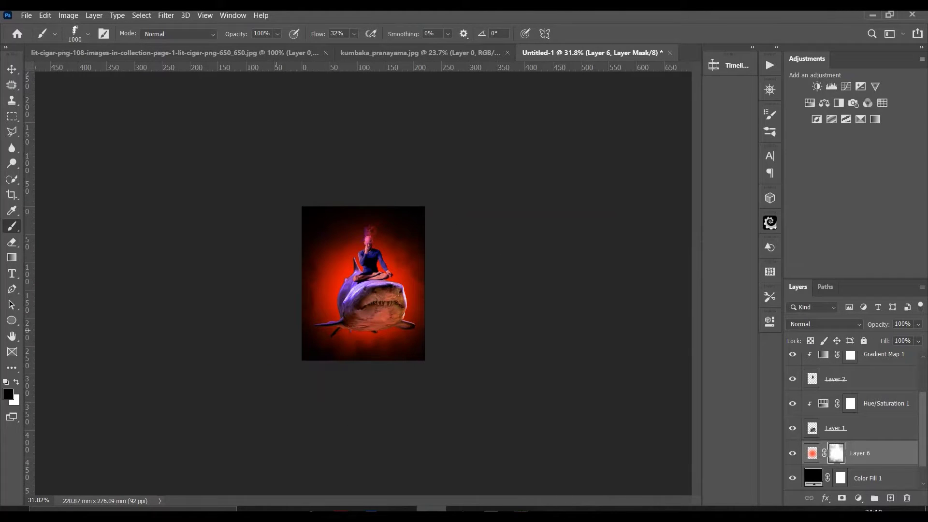
Carve smoky dark patches into the glow around and below the shark.
drag(317, 266, 320, 304)
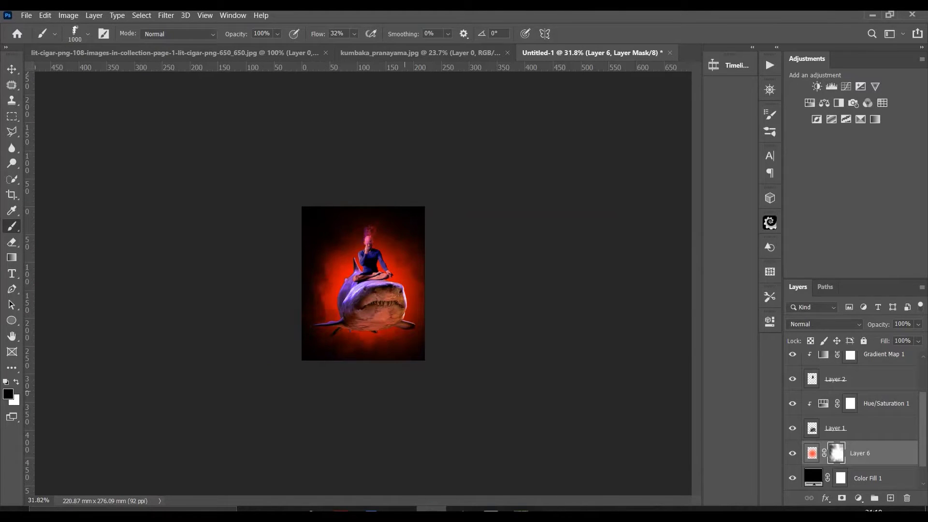
drag(405, 290, 425, 271)
drag(343, 257, 325, 299)
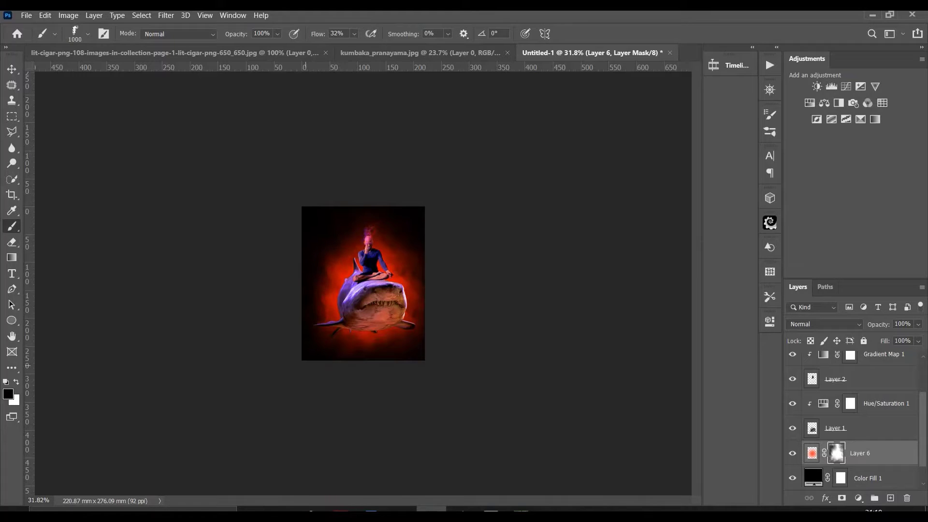
mouse_move(326, 262)
mouse_down()
mouse_move(338, 298)
mouse_move(323, 315)
mouse_up()
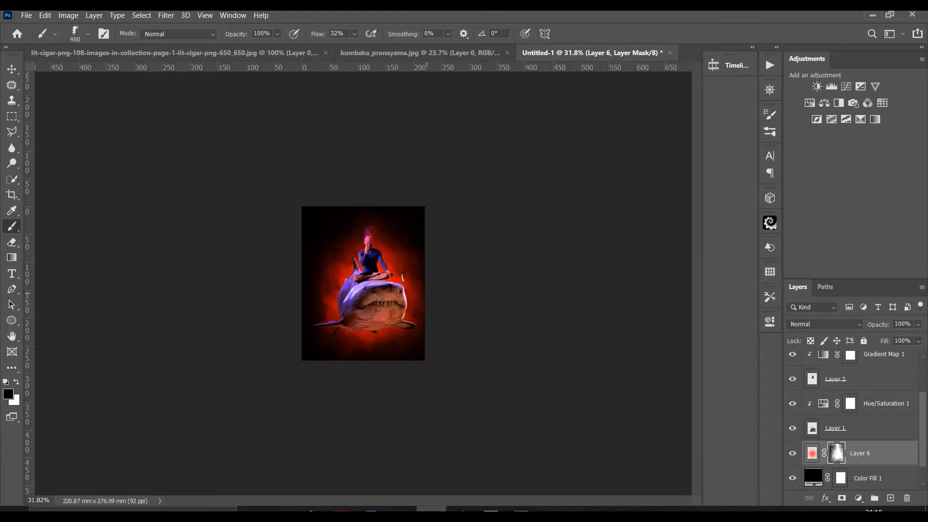
drag(411, 274, 409, 308)
drag(375, 339, 392, 338)
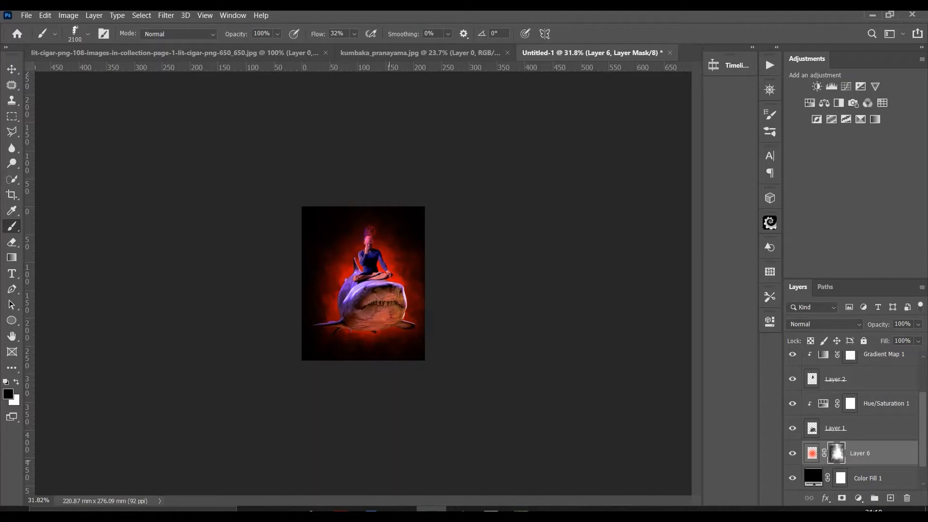
Add a new empty Layer 7 above the glow layer.
scroll(387, 408, up, 5)
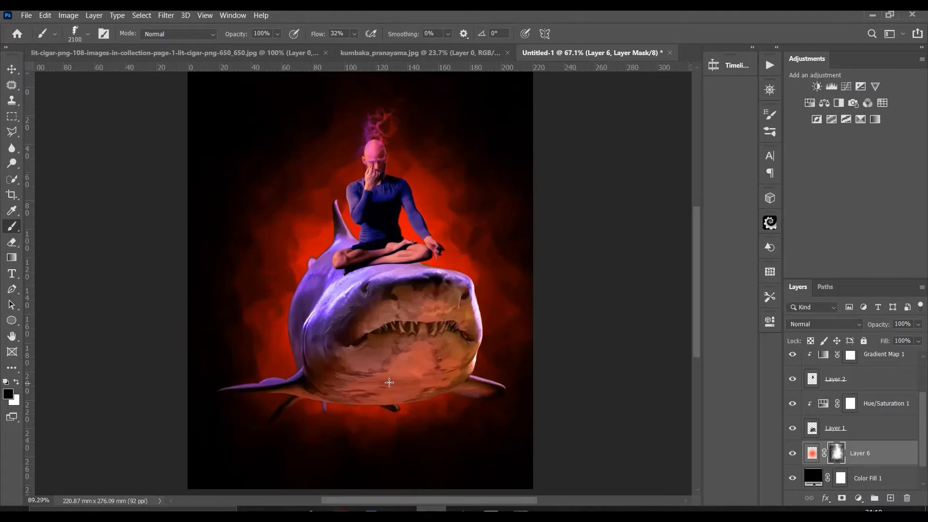
scroll(417, 326, down, 2)
scroll(416, 326, down, 3)
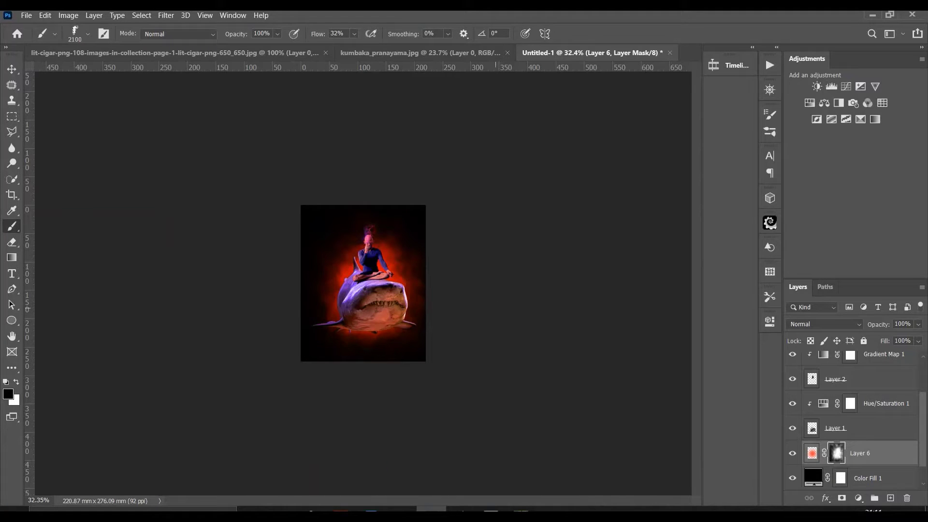
scroll(413, 331, up, 2)
scroll(423, 325, up, 3)
scroll(470, 370, up, 3)
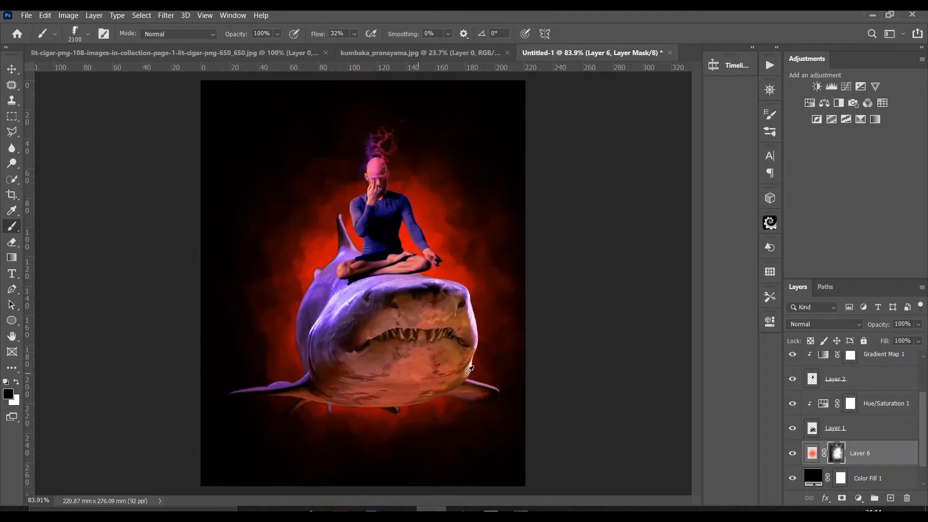
scroll(470, 370, down, 3)
scroll(470, 369, down, 3)
click(891, 499)
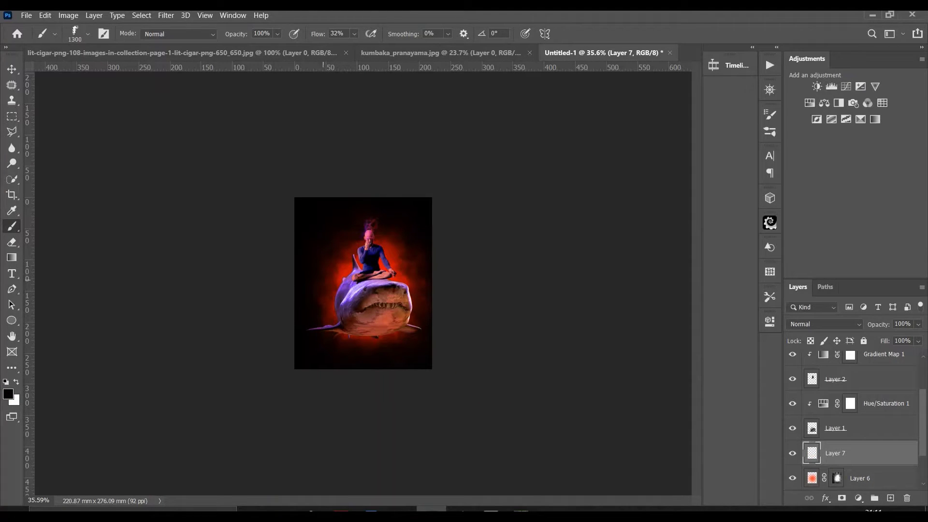
Sample red from the glow and paint red smoke above the man and along the canvas edges.
click(9, 396)
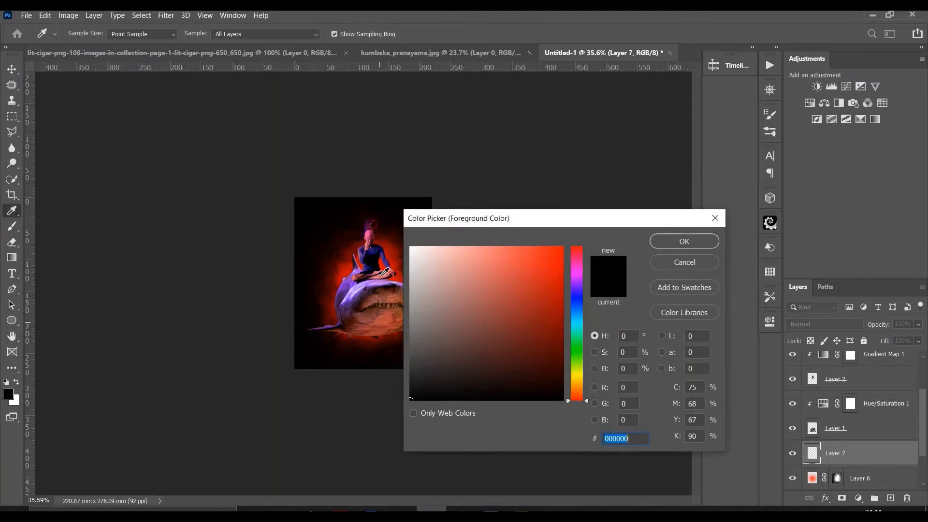
click(343, 295)
key(Return)
key(b)
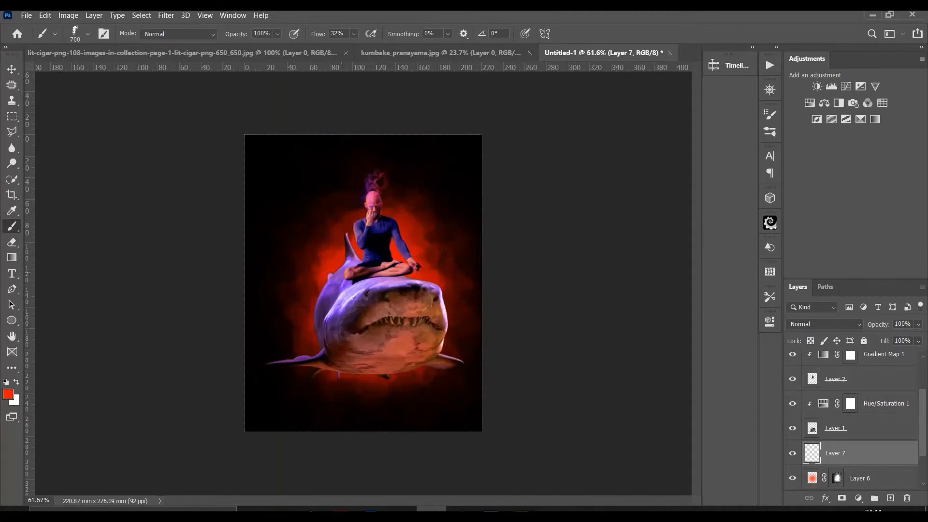
scroll(363, 283, up, 2)
drag(435, 213, 371, 212)
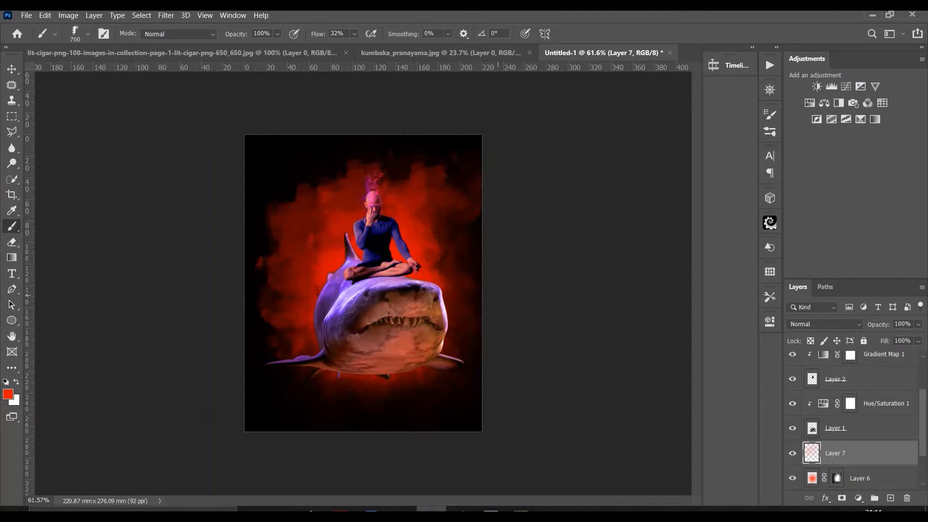
mouse_move(464, 213)
mouse_down()
mouse_move(464, 387)
mouse_move(338, 411)
mouse_move(261, 334)
mouse_up()
drag(435, 367, 464, 420)
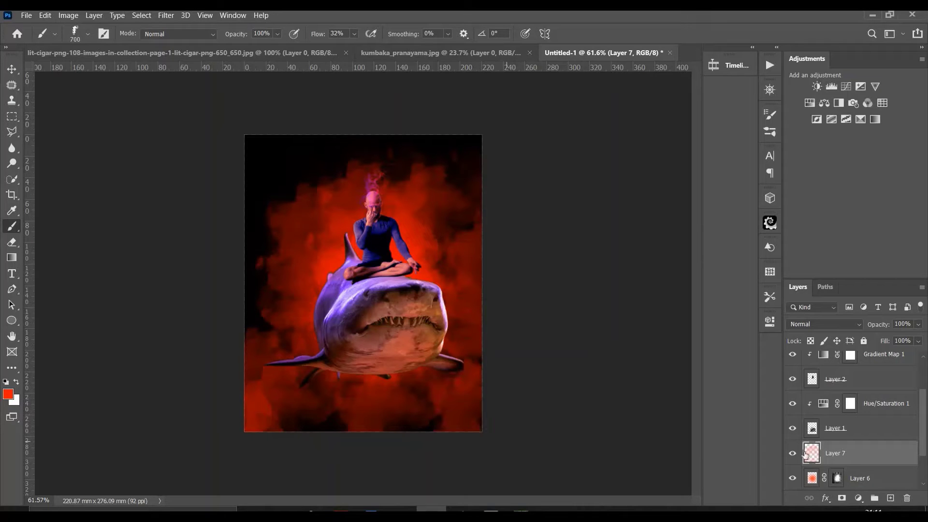
Clip the red smoke Layer 7 to glow Layer 6, keeping the glow in Normal blending.
alt+click(862, 464)
scroll(486, 401, up, 2)
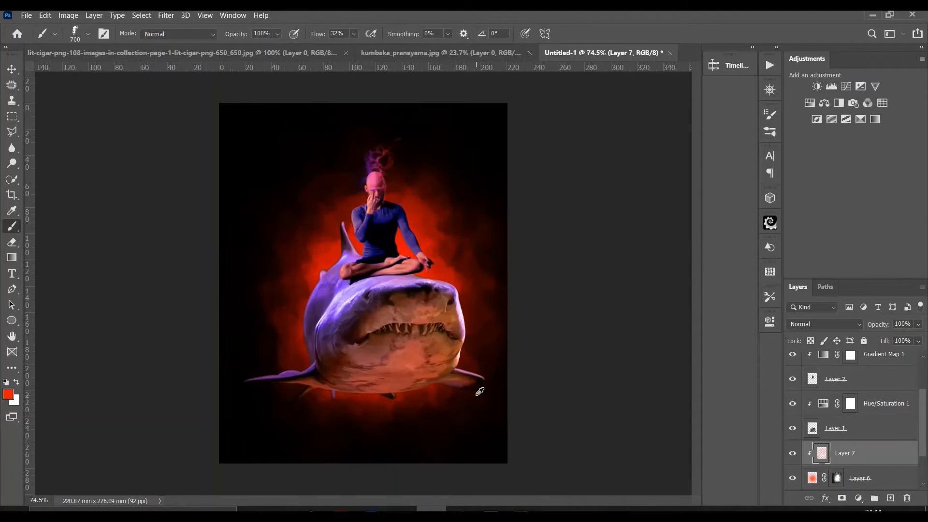
scroll(478, 389, down, 1)
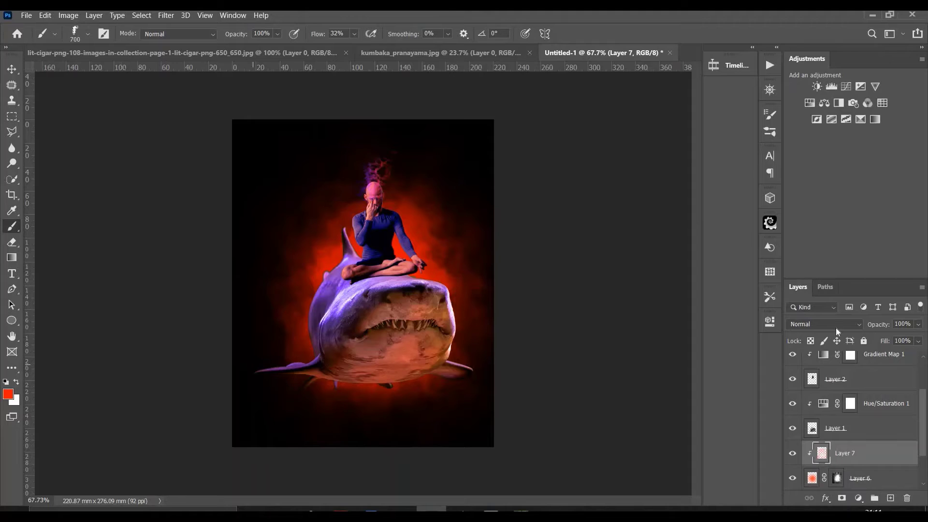
scroll(845, 418, down, 2)
click(844, 426)
click(822, 324)
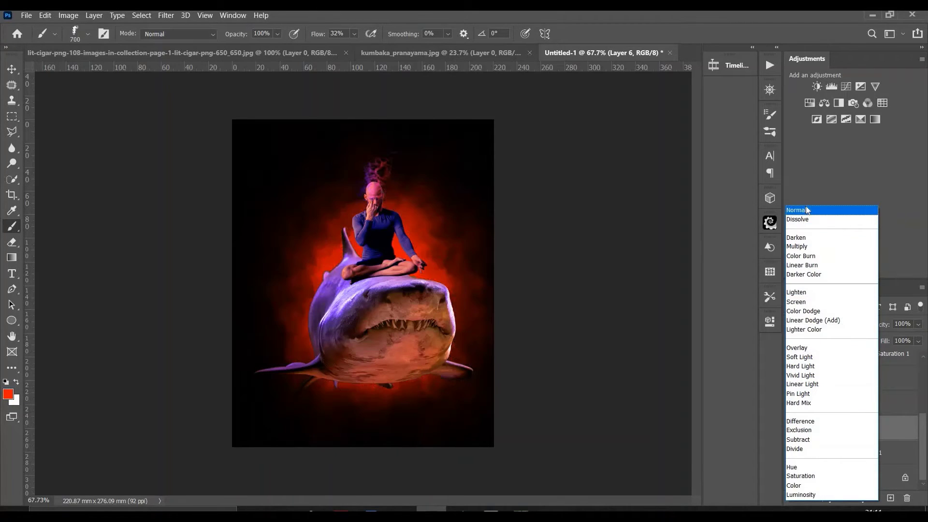
click(807, 220)
click(822, 323)
click(797, 209)
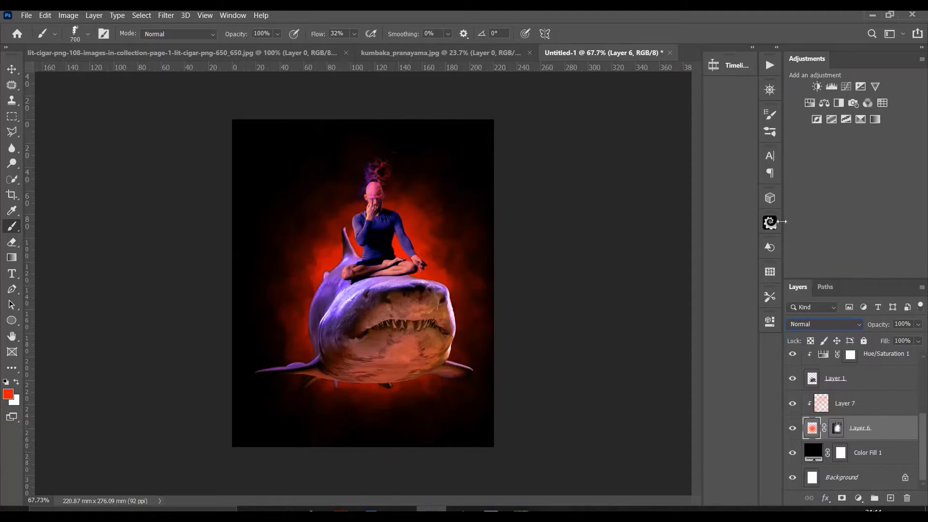
Pick the large soft round brush tip.
click(76, 35)
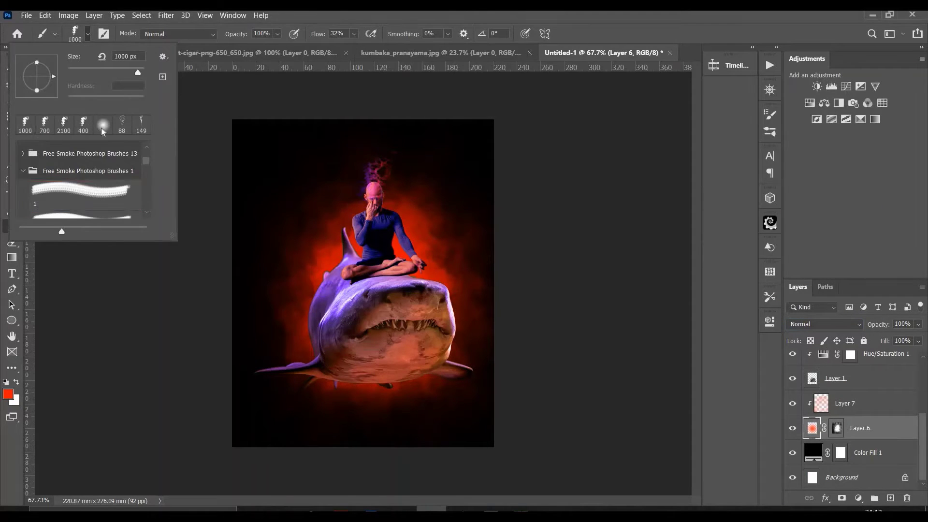
click(26, 125)
key(Return)
Zoom the canvas to about 65% to review the composite.
key(v)
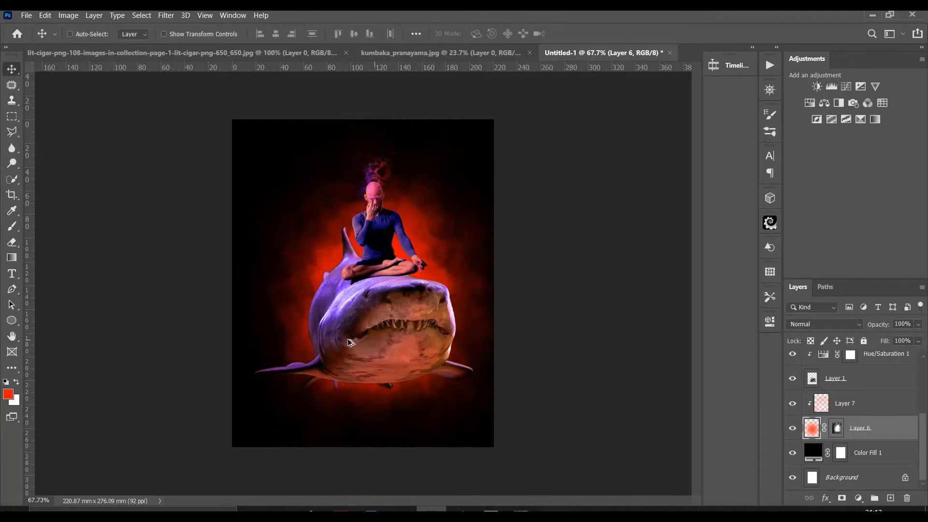
alt+scroll(353, 348, up, 3)
alt+scroll(358, 361, up, 3)
alt+scroll(497, 320, down, 3)
alt+scroll(499, 308, up, 3)
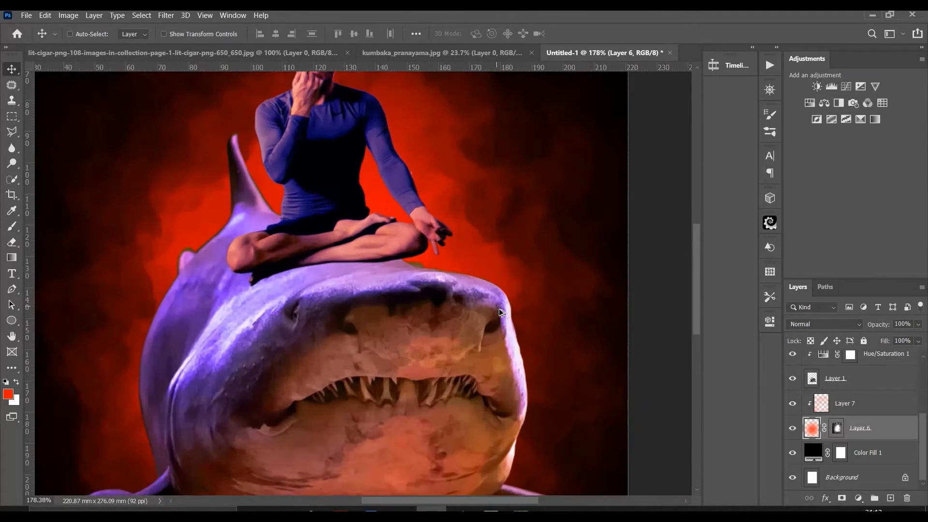
alt+scroll(385, 340, down, 3)
alt+scroll(378, 344, up, 1)
alt+scroll(378, 344, up, 2)
alt+scroll(384, 345, down, 2)
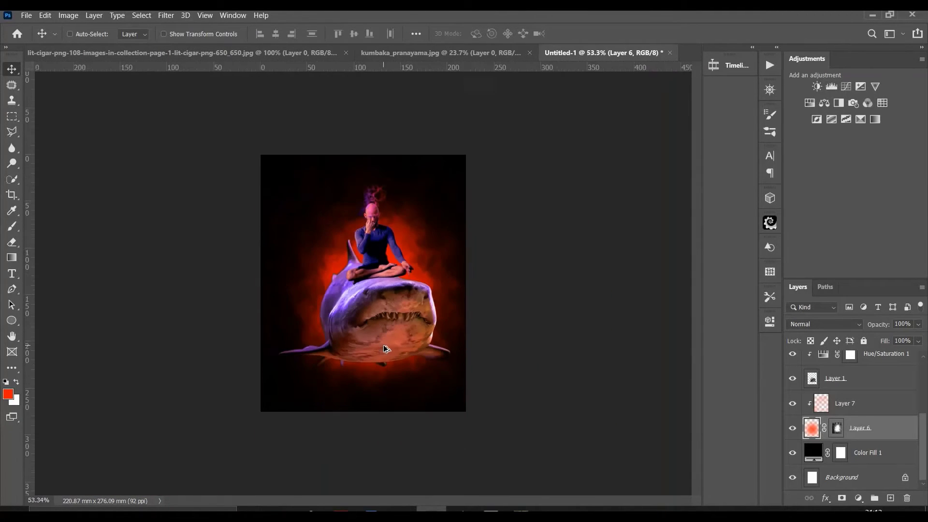
alt+scroll(384, 345, down, 1)
alt+scroll(384, 336, up, 2)
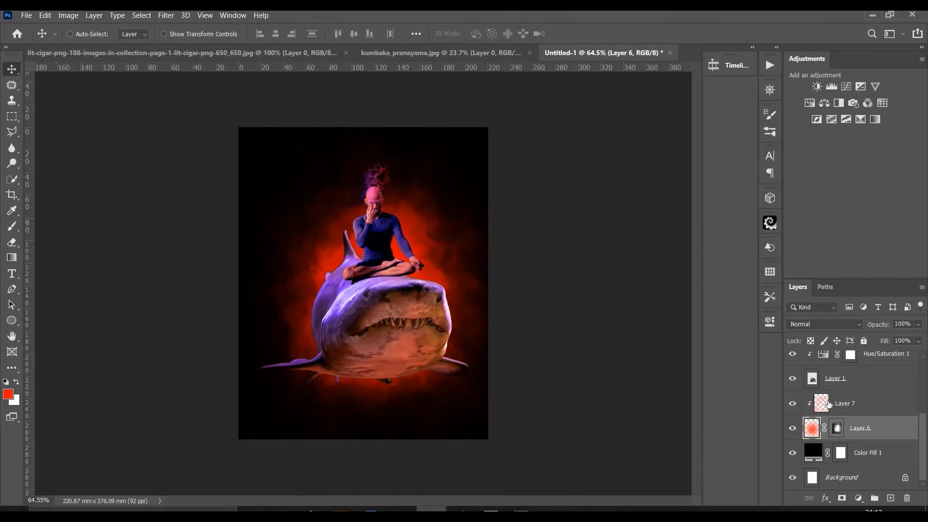
Create Layer 8 and set bright blue as the soft brush's painting colour.
click(863, 404)
click(891, 498)
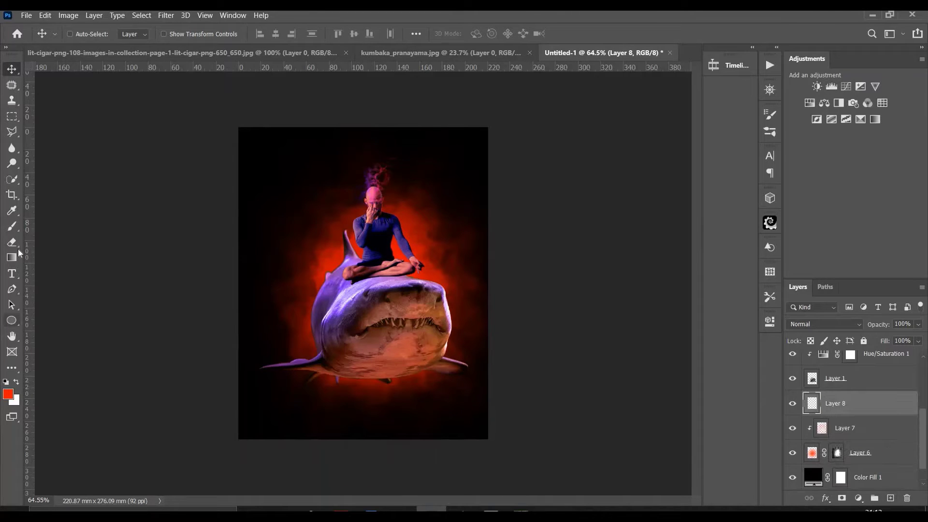
click(12, 226)
click(8, 395)
click(577, 305)
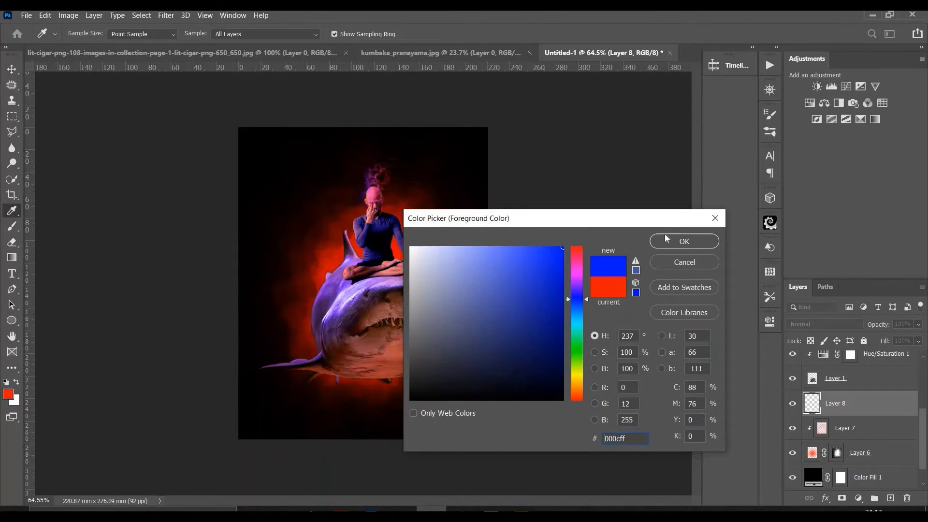
click(659, 241)
alt+scroll(189, 241, down, 2)
alt+scroll(189, 240, down, 3)
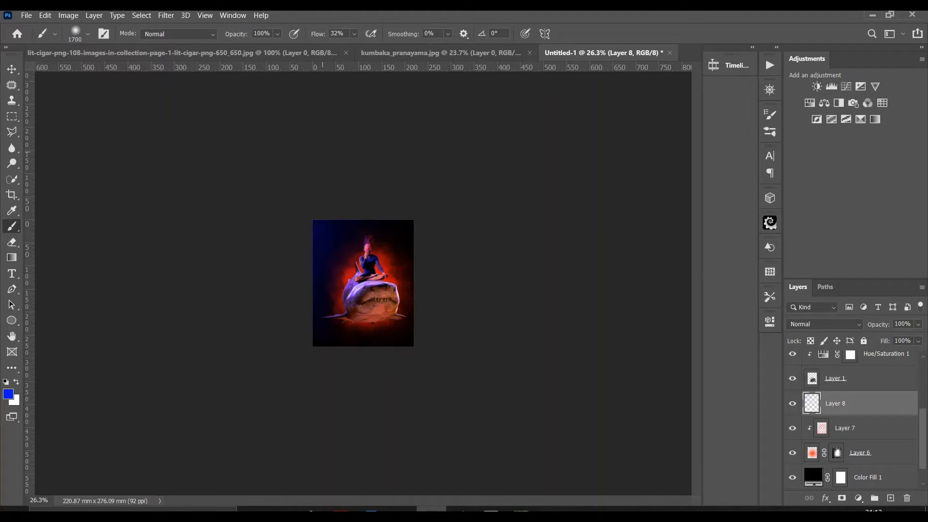
click(12, 69)
Zoom in and toggle the man's layer visibility to identify and select Layer 2.
alt+scroll(430, 331, up, 2)
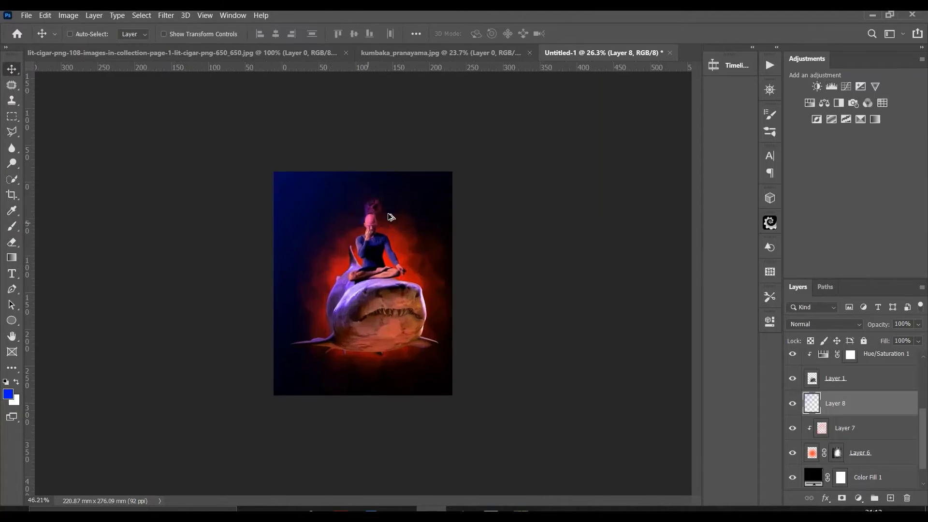
alt+scroll(425, 152, up, 3)
alt+scroll(679, 370, up, 2)
scroll(835, 398, up, 2)
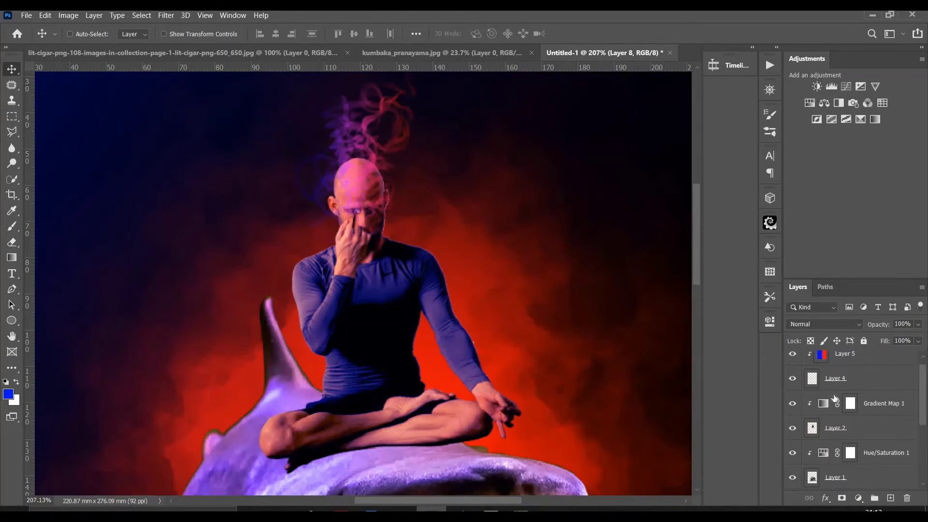
click(792, 428)
click(835, 435)
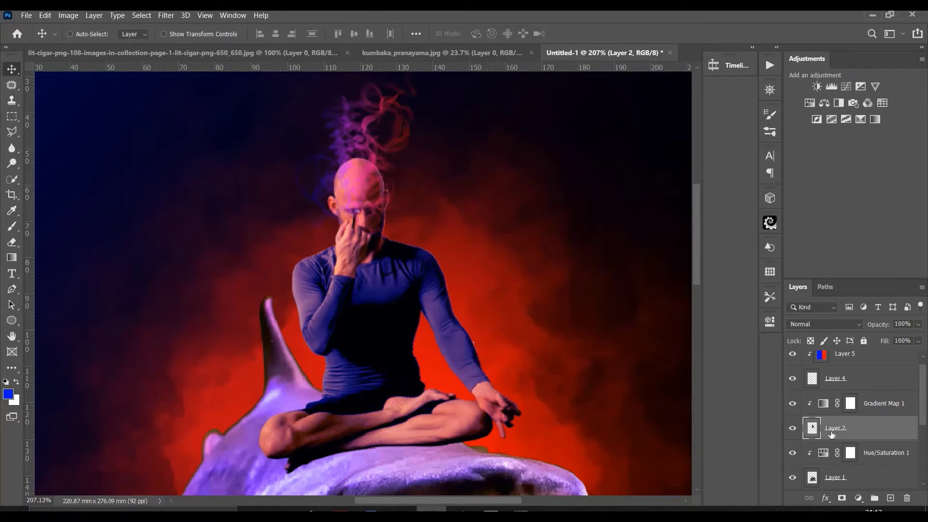
Clone Stamp skin texture onto the man's left sleeve.
click(12, 100)
alt+scroll(432, 219, up, 2)
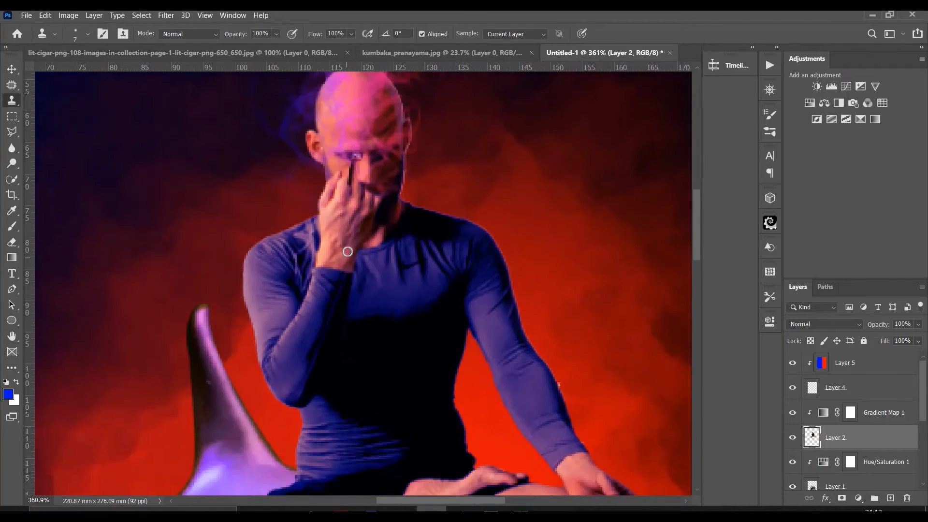
alt+scroll(425, 369, up, 2)
scroll(387, 167, up, 1)
scroll(378, 162, up, 1)
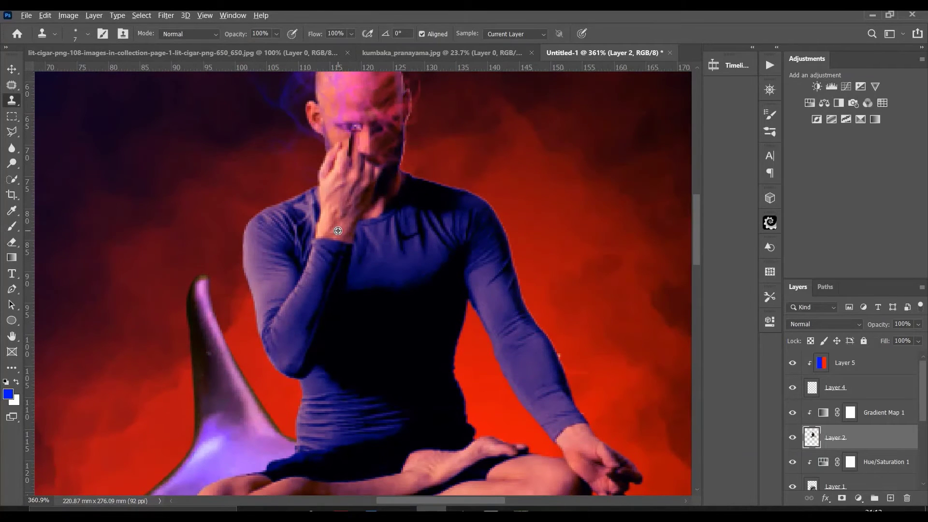
drag(256, 260, 270, 290)
mouse_move(274, 258)
mouse_down()
mouse_move(265, 298)
mouse_move(278, 290)
mouse_move(271, 261)
mouse_move(251, 266)
mouse_move(267, 322)
mouse_move(267, 292)
mouse_move(275, 296)
mouse_move(263, 304)
mouse_up()
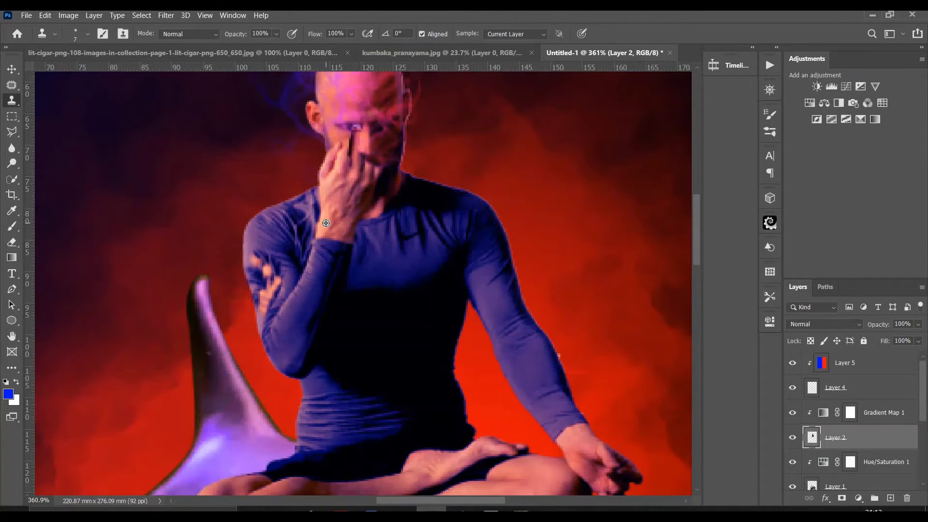
Enlarge the clone brush and clone a blurred skin-toned patch over the wrist and chest.
key(bracketright)
key(bracketright)
key(bracketright)
drag(325, 228, 334, 244)
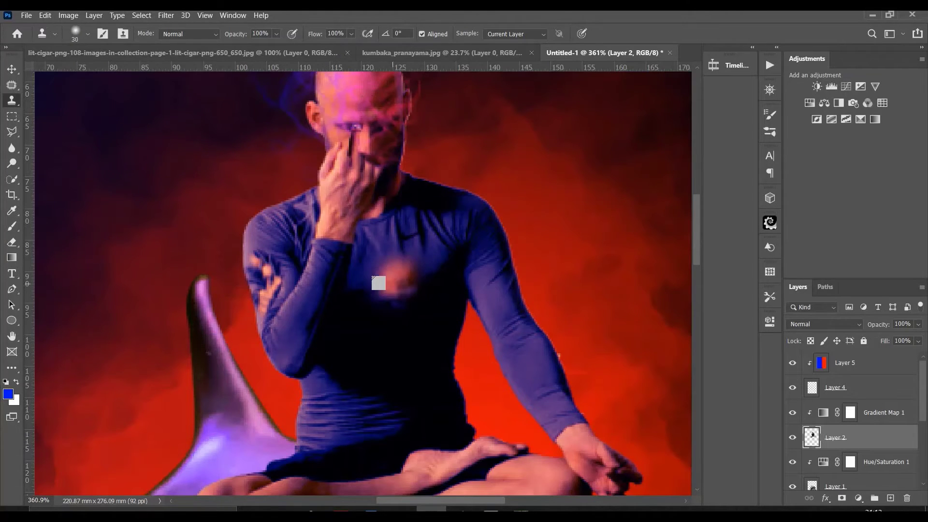
mouse_move(372, 277)
mouse_down()
mouse_move(407, 294)
mouse_move(402, 301)
mouse_up()
mouse_move(377, 255)
mouse_down()
mouse_move(404, 300)
mouse_move(363, 315)
mouse_up()
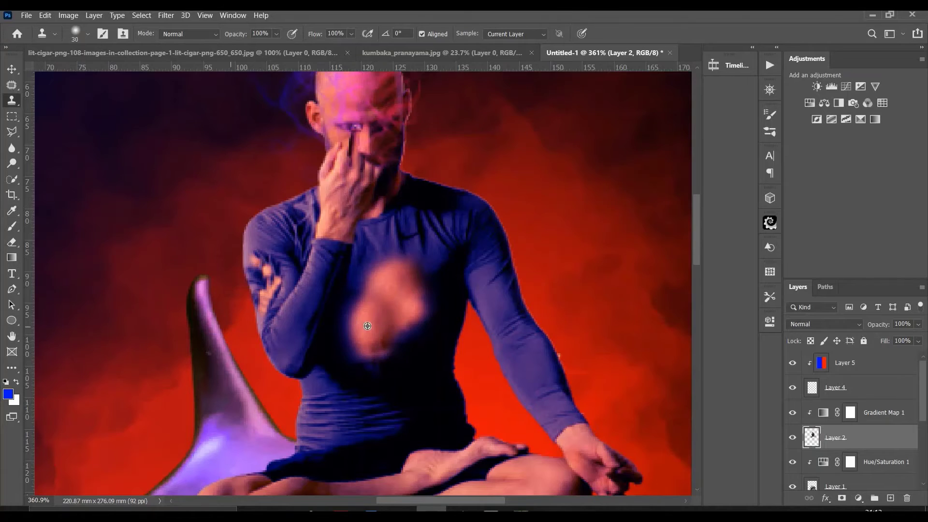
scroll(369, 321, down, 1)
mouse_move(368, 321)
mouse_down()
mouse_move(372, 304)
mouse_move(408, 327)
mouse_up()
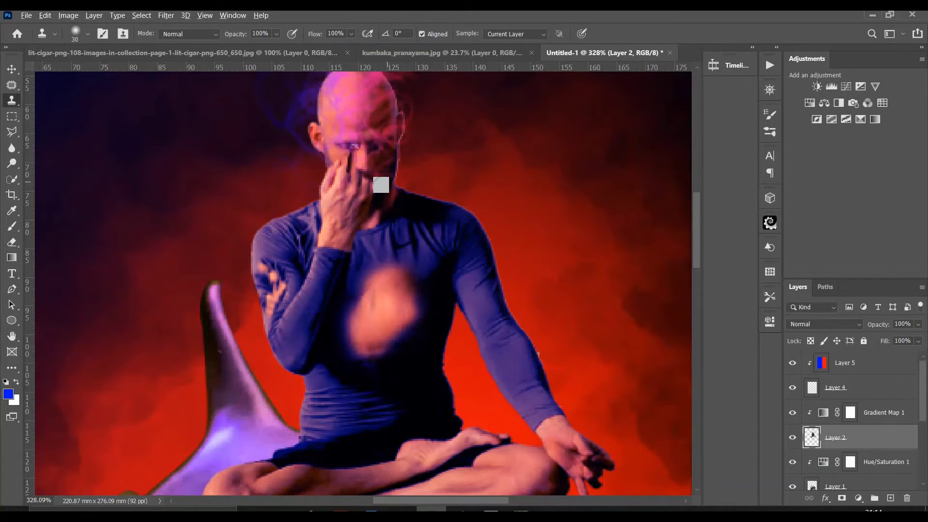
scroll(348, 160, up, 1)
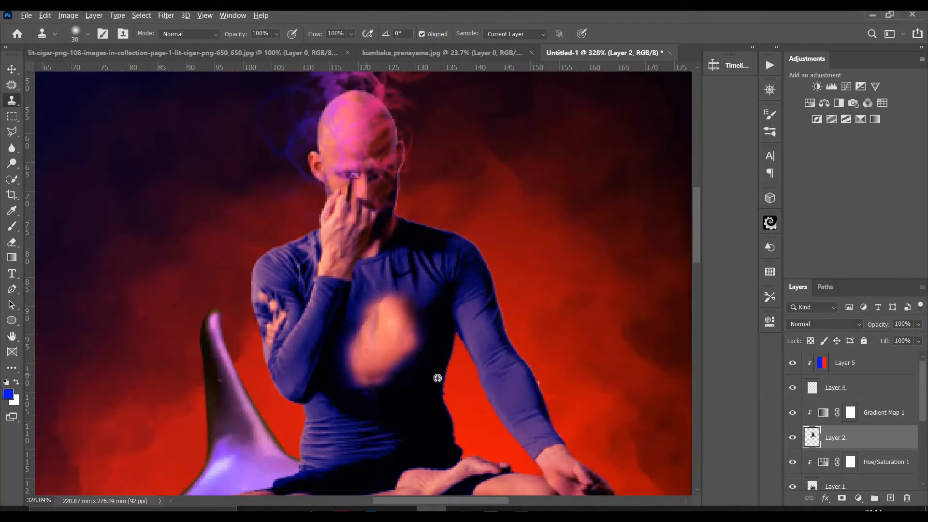
scroll(376, 332, down, 2)
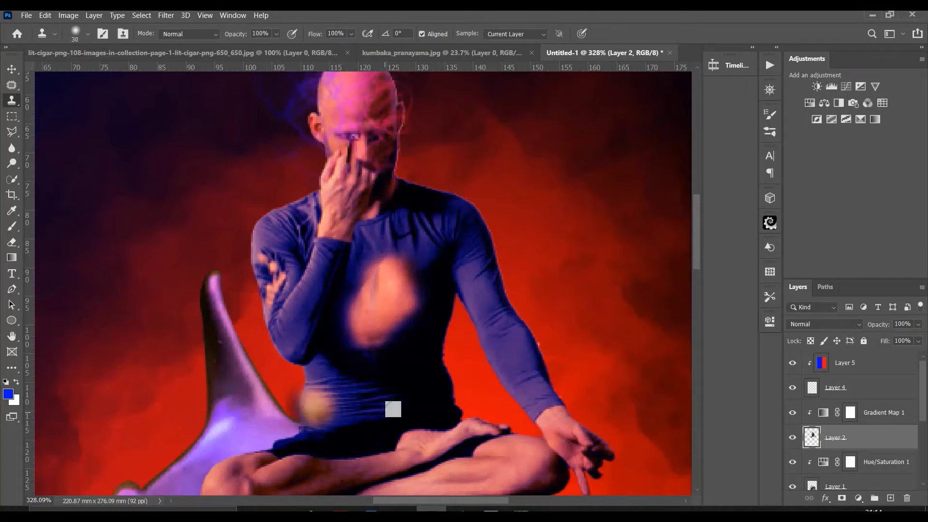
Load Layer 2's outline as a selection and clone skin patches onto the right arm and shoulder.
ctrl+click(813, 437)
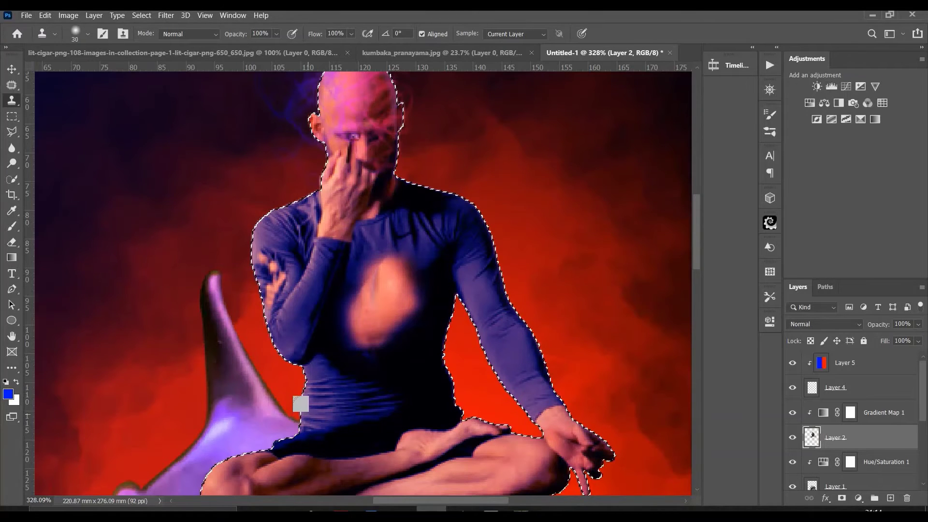
alt+click(389, 304)
drag(486, 286, 509, 333)
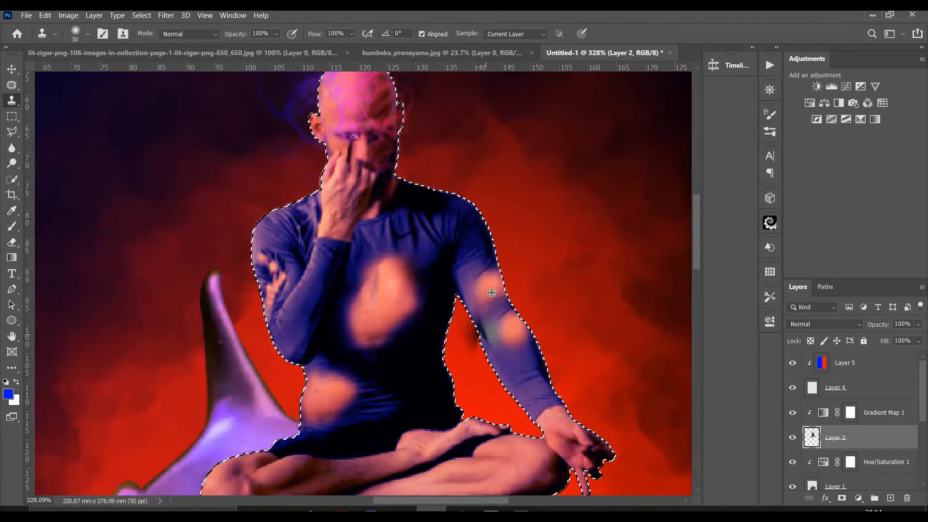
mouse_move(489, 290)
mouse_down()
mouse_move(486, 278)
mouse_move(488, 305)
mouse_move(517, 351)
mouse_up()
alt+click(380, 296)
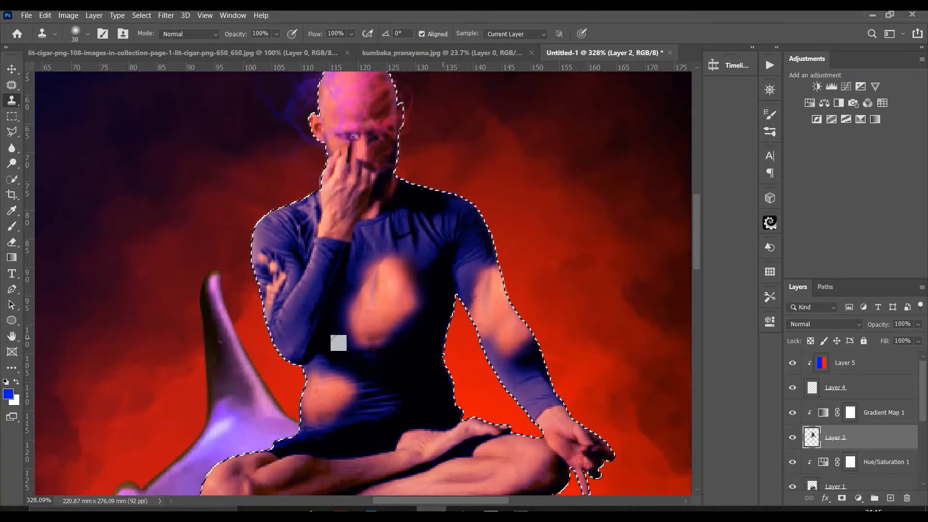
drag(481, 293, 514, 266)
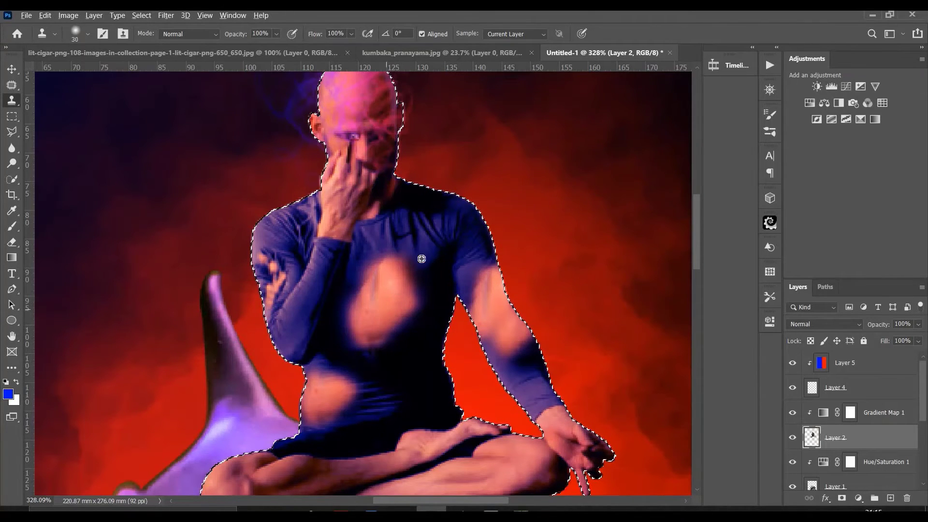
drag(442, 208, 461, 203)
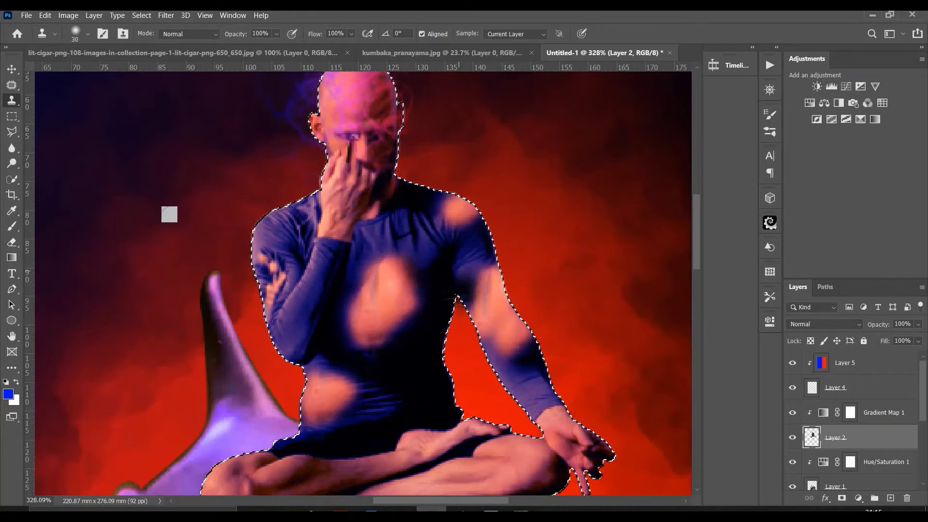
click(12, 226)
alt+scroll(434, 241, up, 2)
Shrink the brush and paint sampled navy and purple over the upper arm and forearm.
alt+click(435, 241)
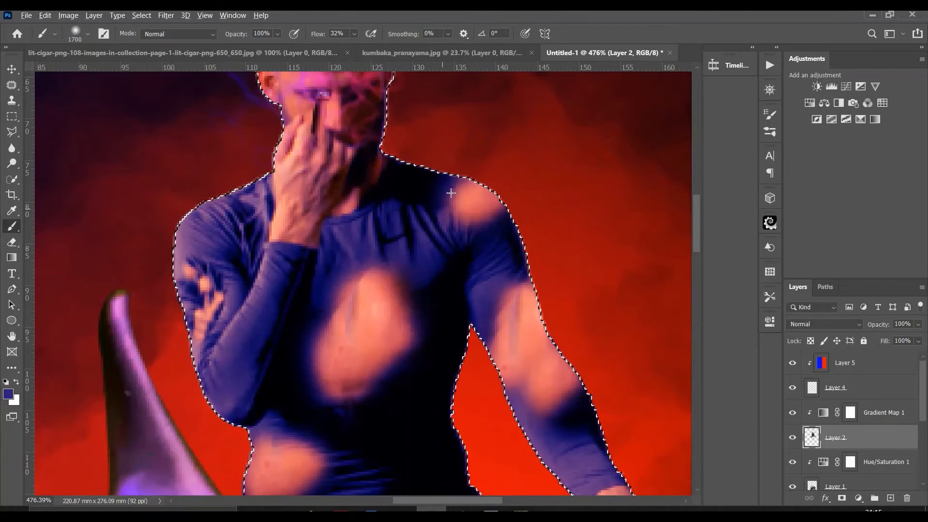
key(bracketleft)
key(bracketleft)
key(bracketleft)
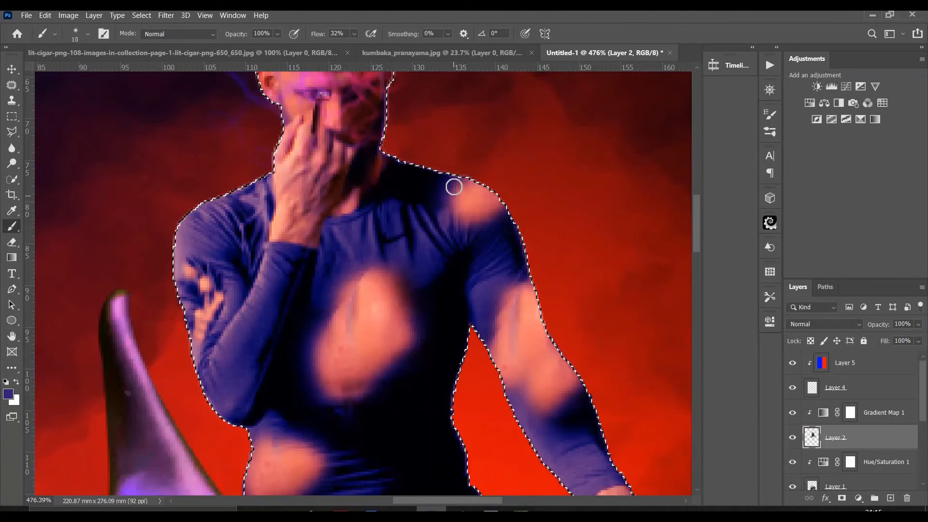
key(bracketleft)
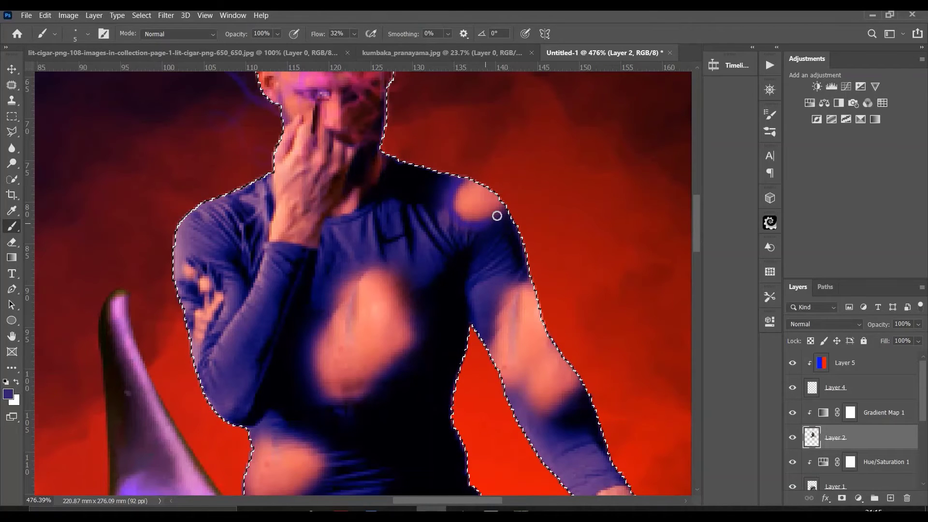
drag(530, 285, 502, 292)
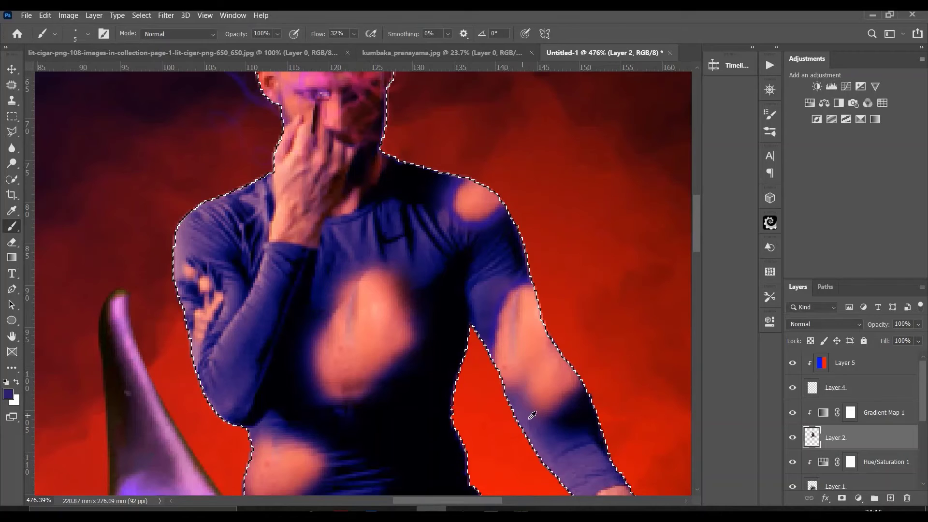
alt+click(522, 396)
drag(522, 396, 519, 397)
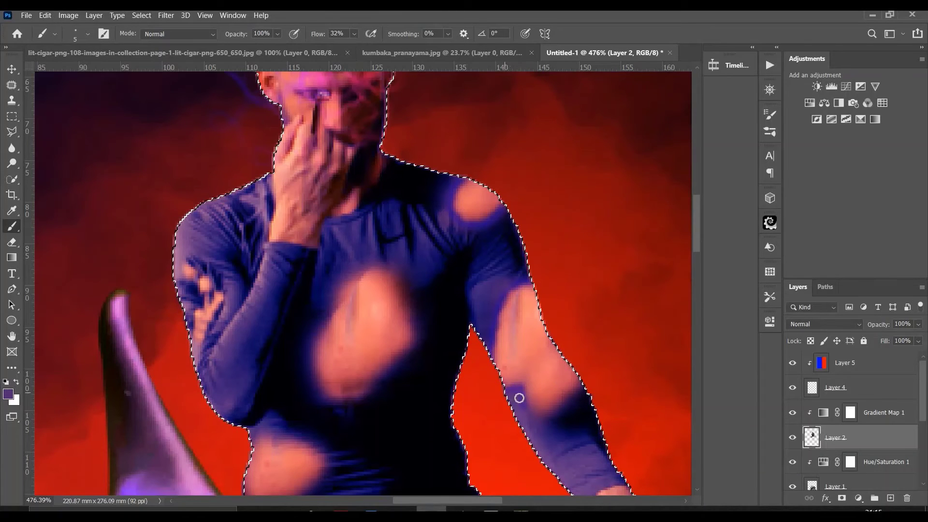
alt+click(581, 392)
mouse_move(582, 390)
mouse_down()
mouse_move(562, 417)
mouse_move(519, 410)
mouse_up()
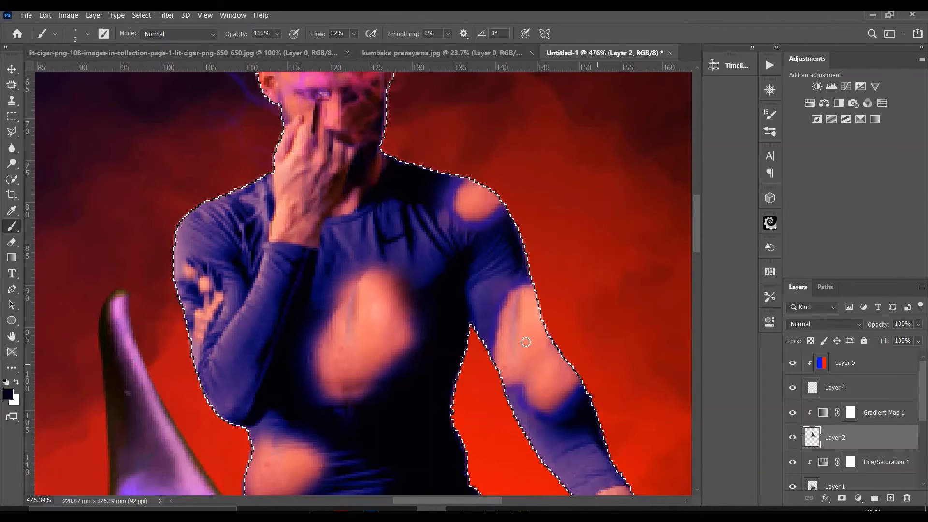
alt+click(532, 277)
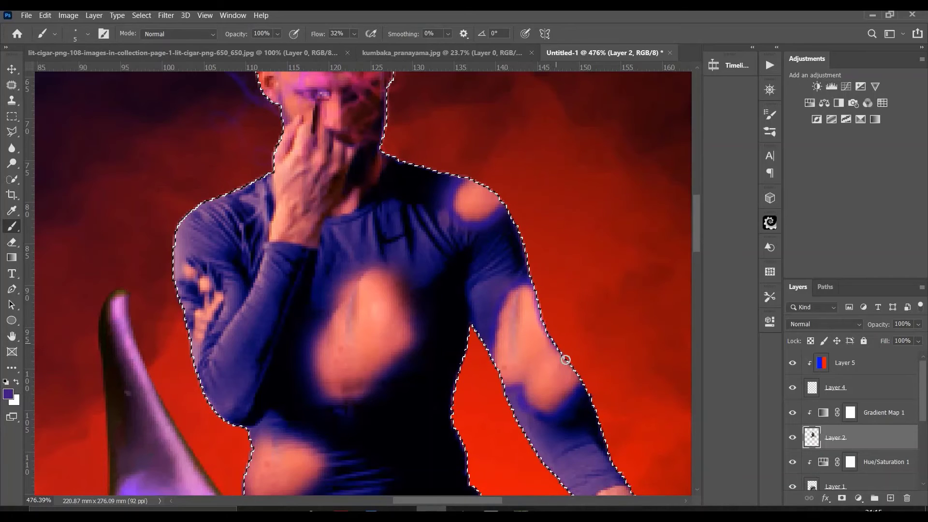
Raise brush flow to full and paint sampled navy over the top of the chest patch.
scroll(568, 403, down, 3)
scroll(361, 309, up, 3)
alt+click(363, 302)
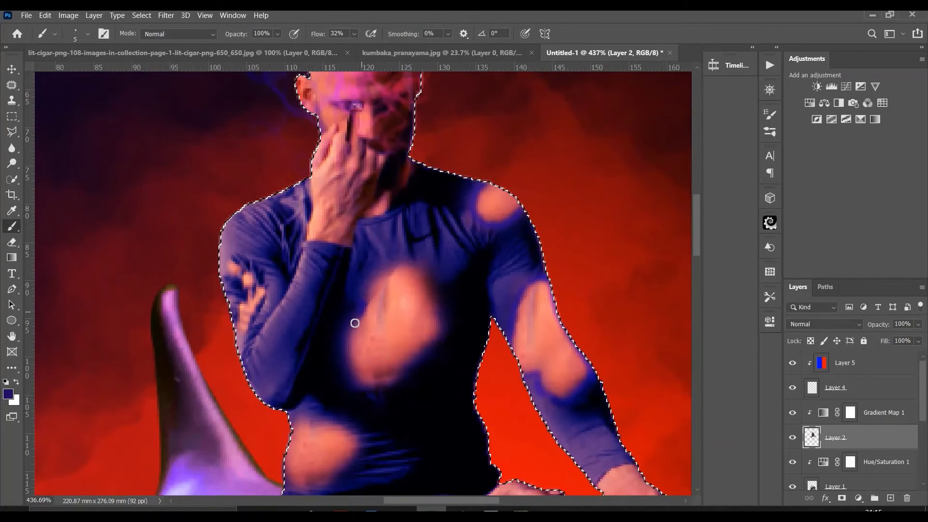
alt+click(436, 354)
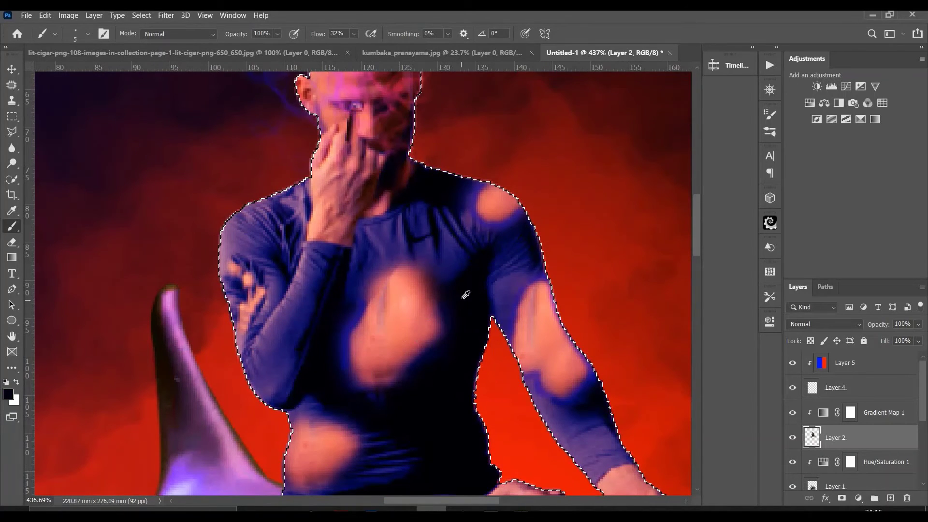
key(shift+0)
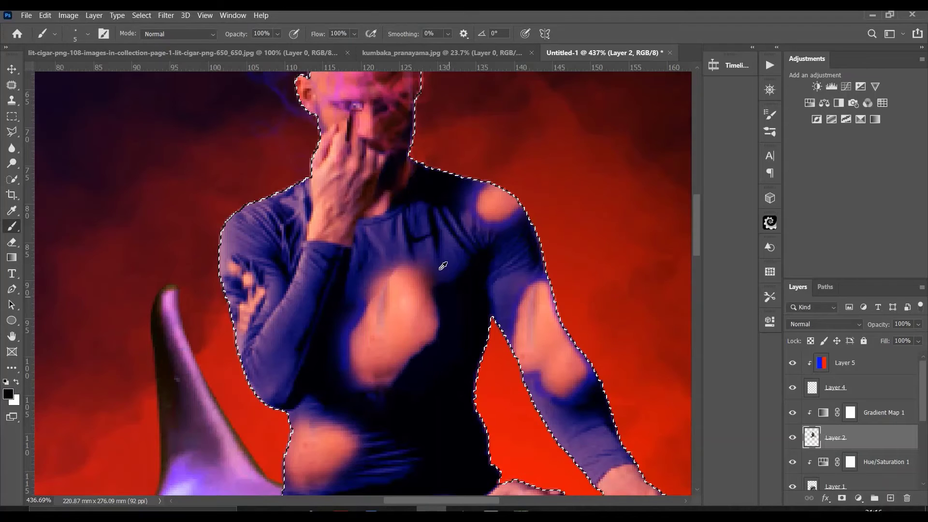
alt+click(436, 285)
mouse_move(399, 269)
mouse_down()
mouse_move(362, 303)
mouse_move(382, 317)
mouse_up()
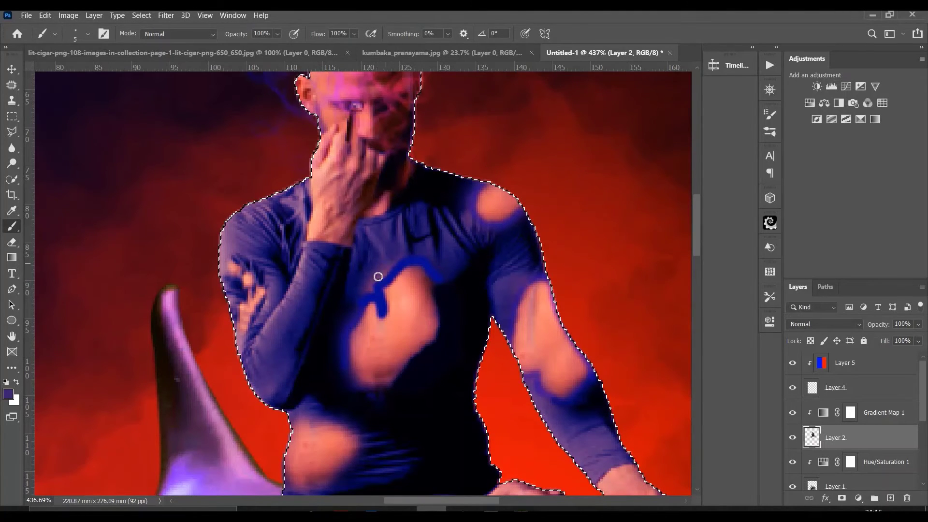
Paint navy over the bare belly skin and its left edge, then toggle Gradient Map 1.
scroll(382, 356, down, 2)
scroll(358, 364, down, 1)
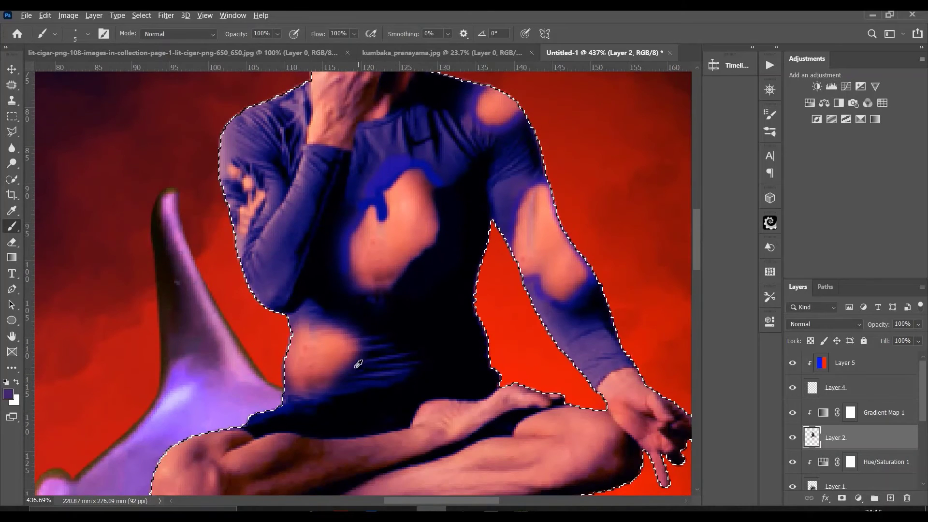
alt+click(358, 364)
mouse_move(358, 364)
mouse_down()
mouse_move(338, 371)
mouse_move(349, 344)
mouse_up()
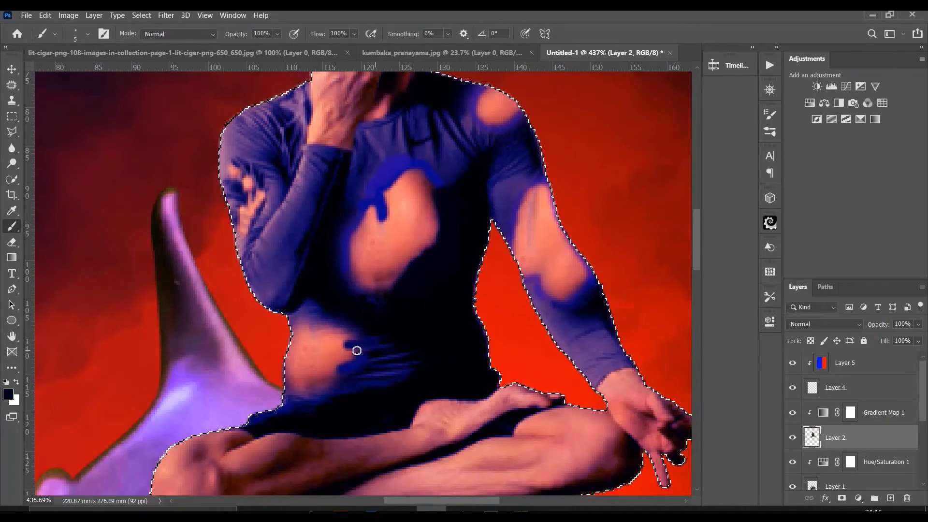
alt+click(345, 386)
alt+click(369, 324)
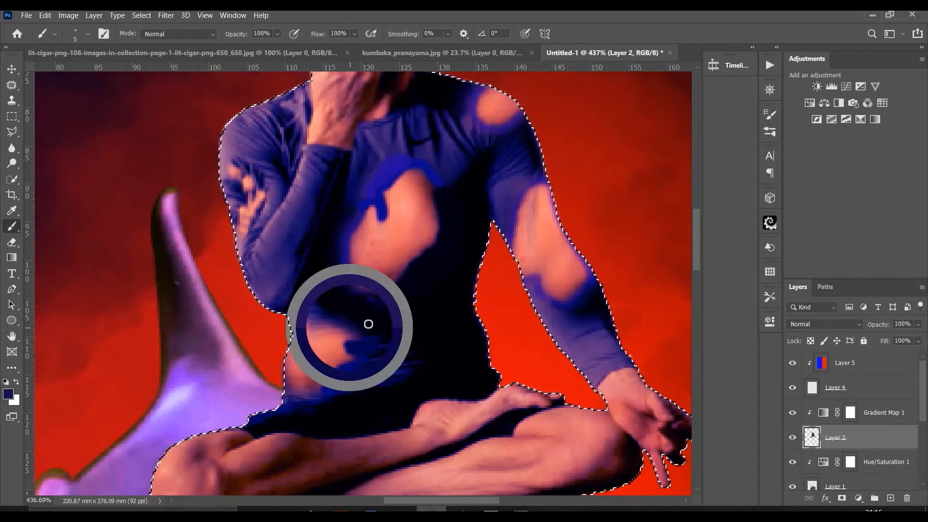
mouse_move(368, 324)
mouse_down()
mouse_move(325, 327)
mouse_move(336, 319)
mouse_up()
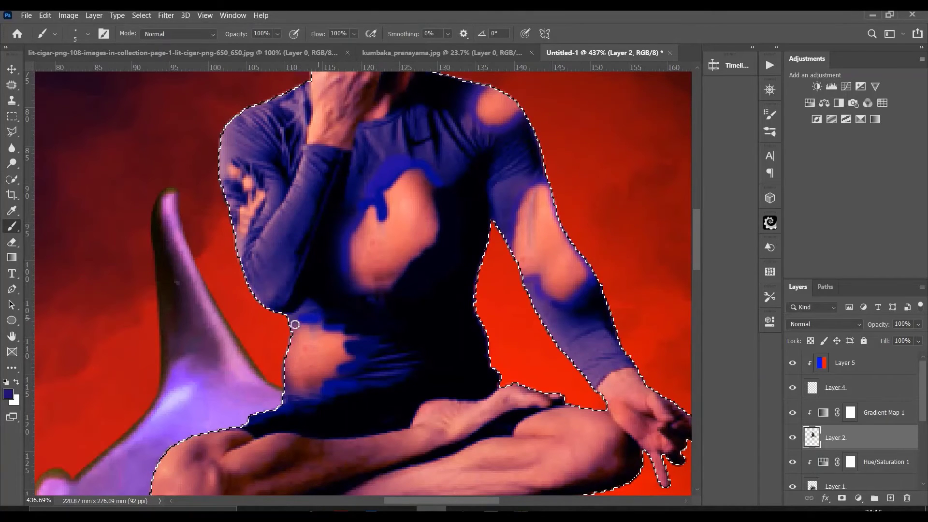
drag(310, 318, 290, 332)
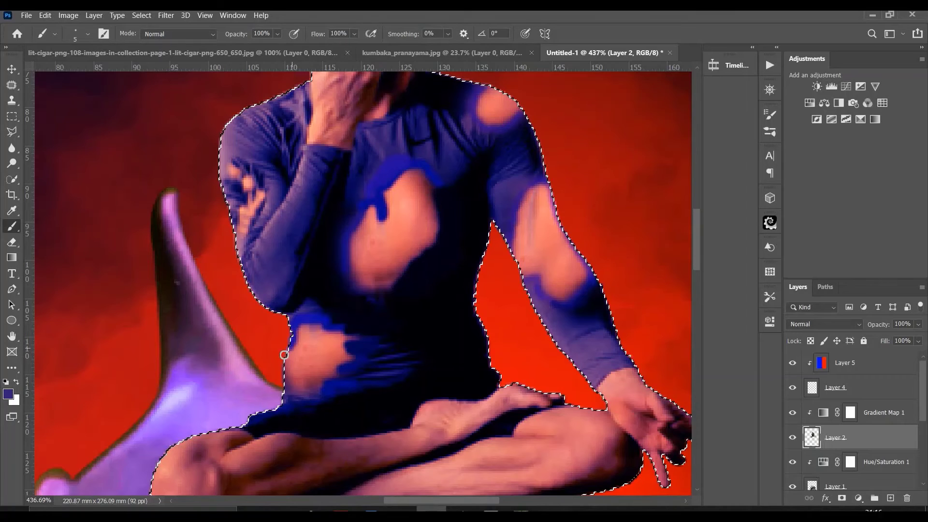
alt+scroll(347, 378, down, 3)
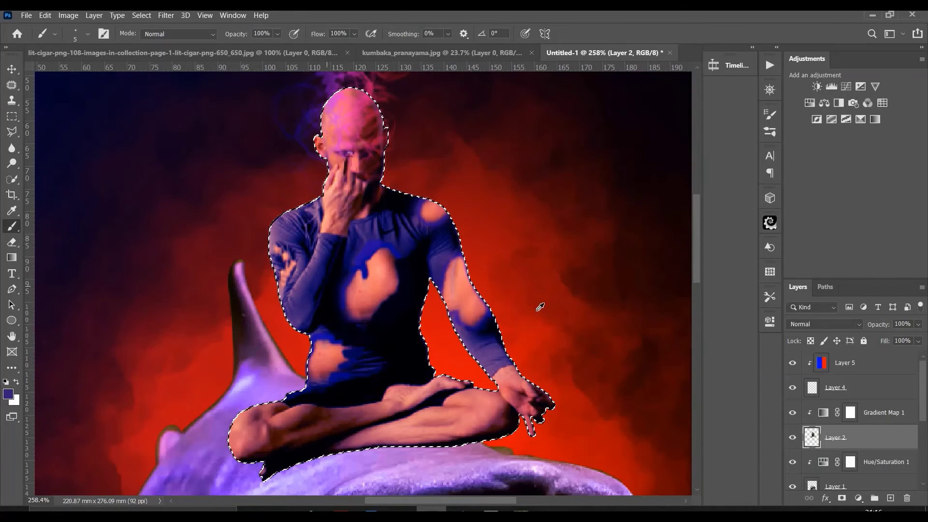
click(793, 412)
click(793, 412)
click(793, 412)
click(823, 413)
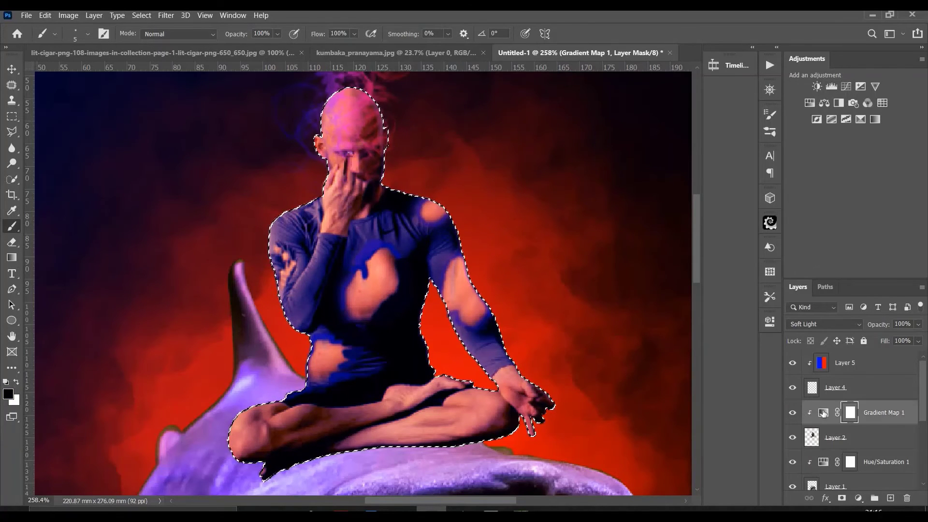
double_click(824, 413)
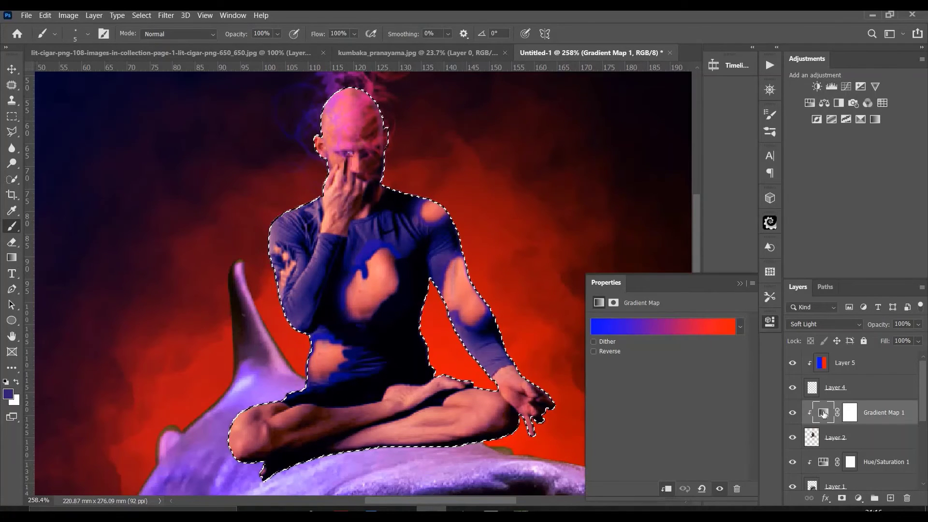
click(594, 352)
click(594, 352)
click(739, 284)
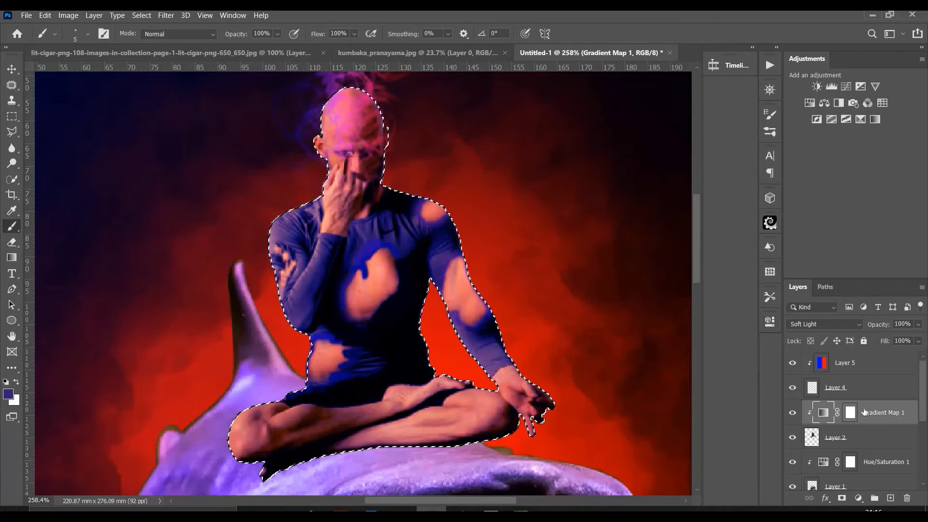
key(v)
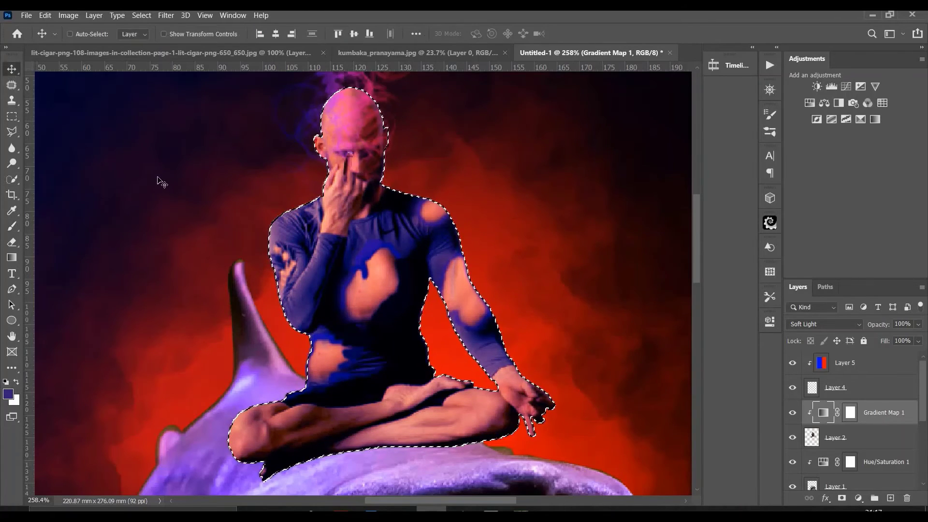
scroll(218, 208, down, 3)
scroll(328, 229, up, 3)
key(b)
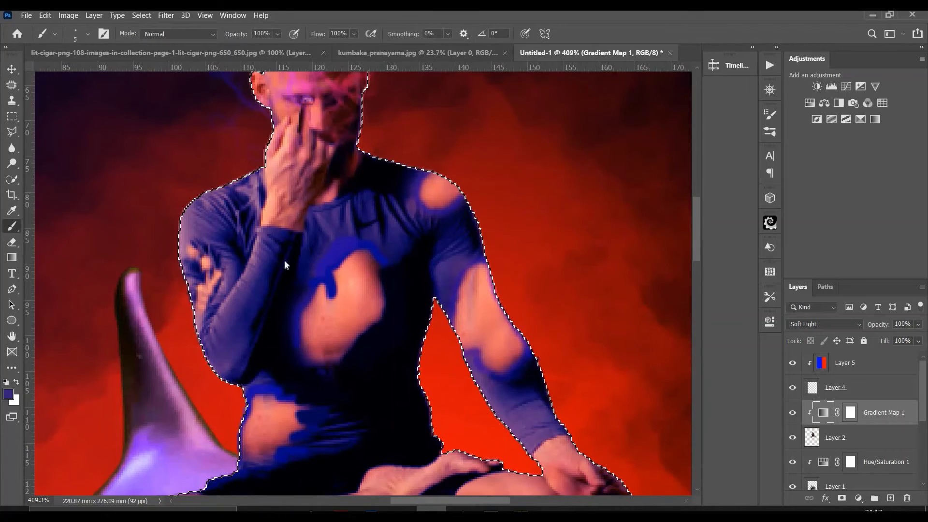
On Layer 2, smear sampled shirt blue over the upper chest and the forearm near the elbow.
key(alt+bracketleft)
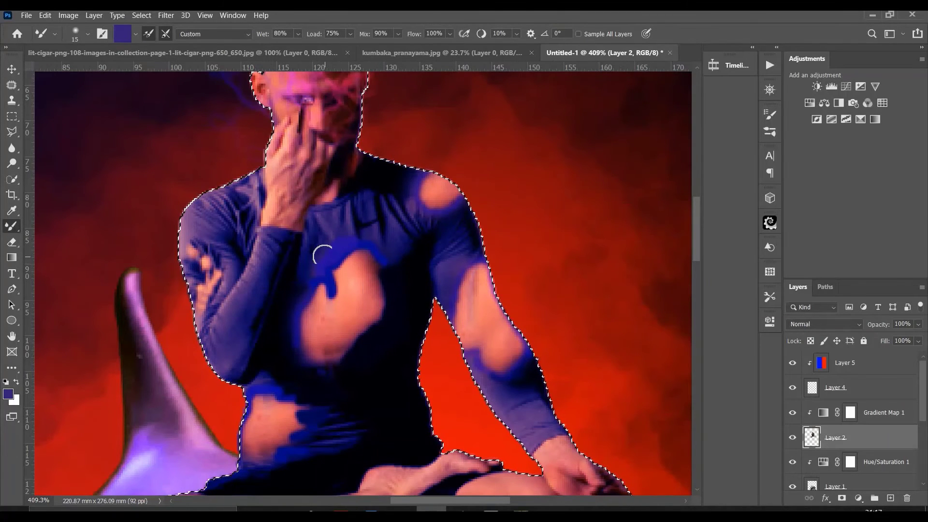
alt+click(327, 247)
mouse_move(327, 247)
mouse_down()
mouse_move(375, 242)
mouse_move(298, 305)
mouse_move(276, 342)
mouse_up()
alt+click(275, 342)
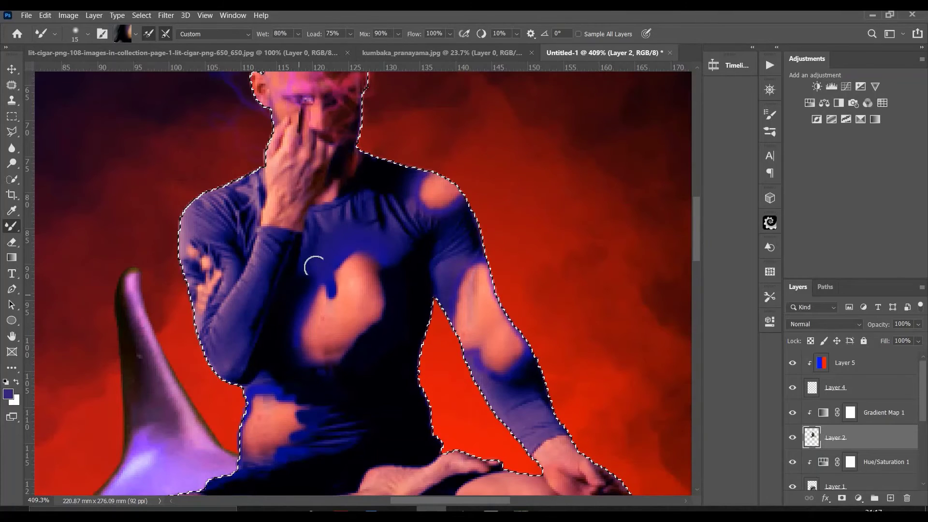
alt+click(402, 332)
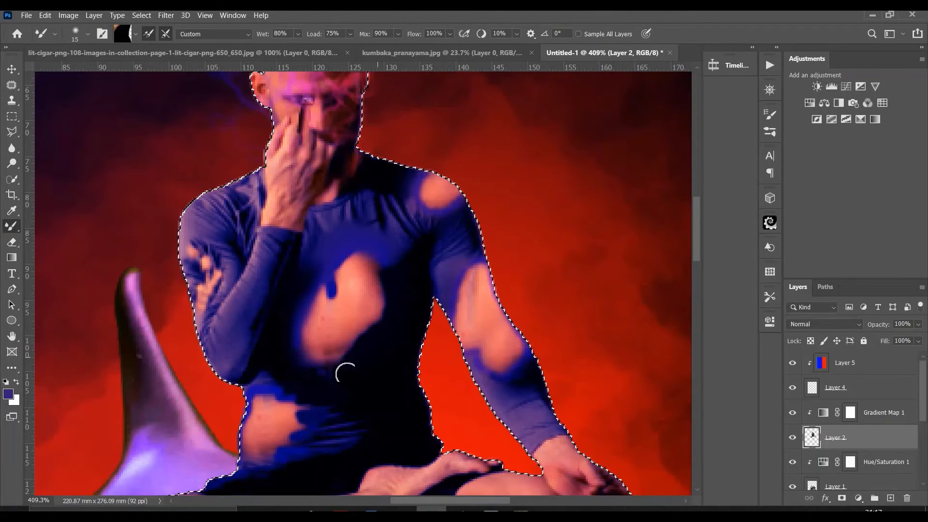
alt+click(532, 389)
mouse_move(505, 401)
mouse_down()
mouse_move(490, 368)
mouse_move(468, 363)
mouse_up()
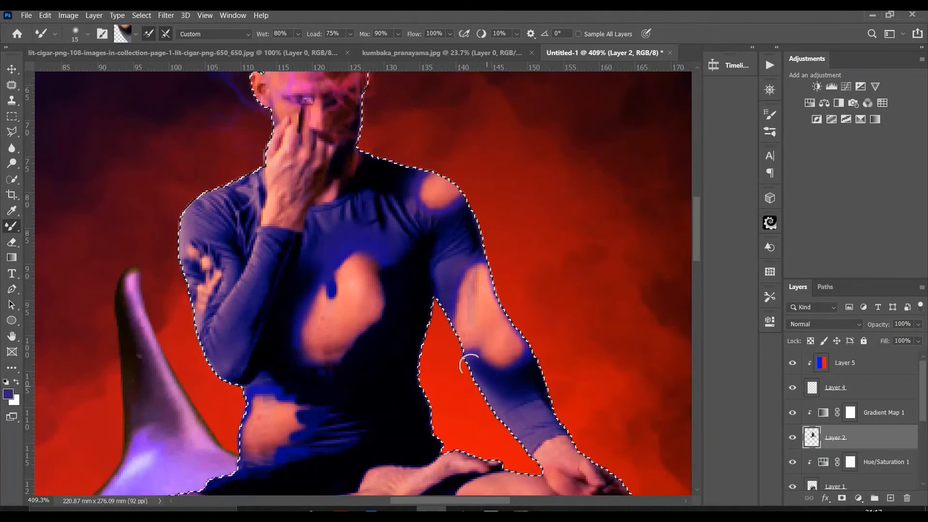
Sample shirt and skin colours and blend the chest skin patch's edges with the Mixer Brush.
alt+click(461, 252)
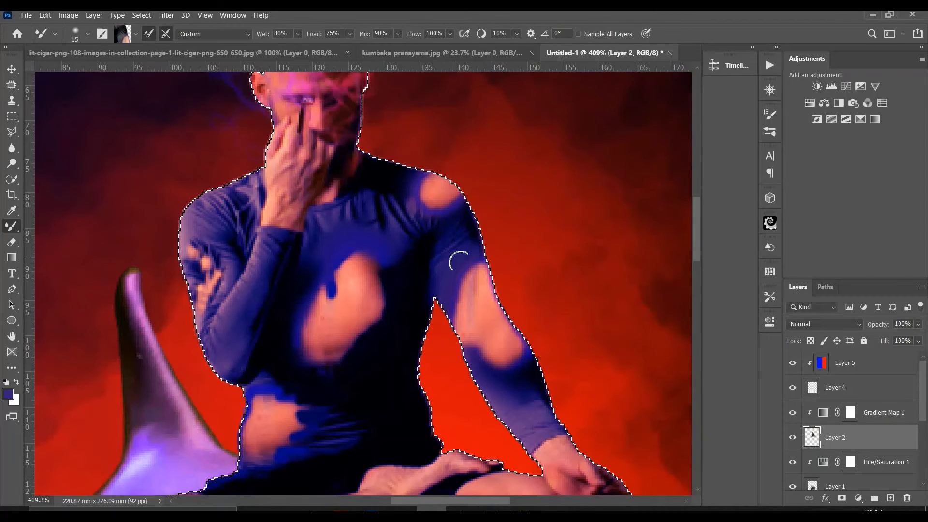
alt+click(422, 263)
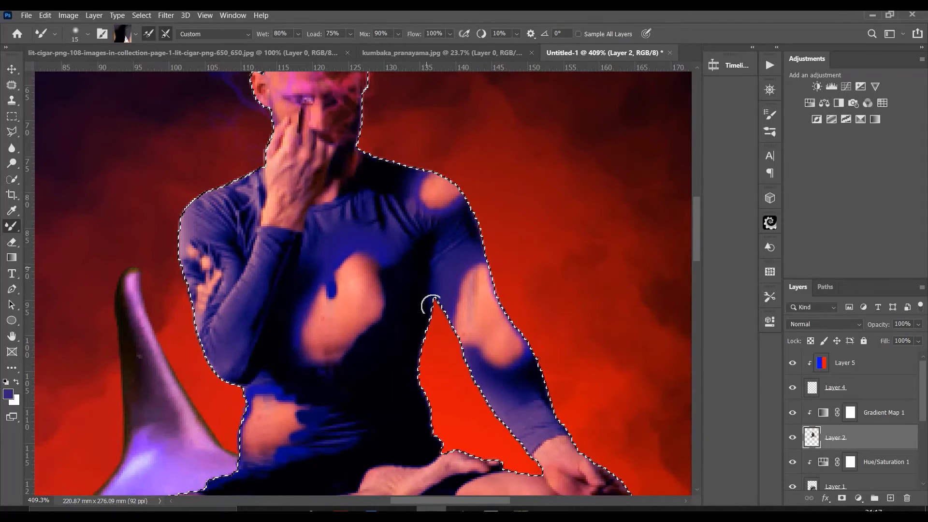
alt+click(434, 209)
alt+click(429, 222)
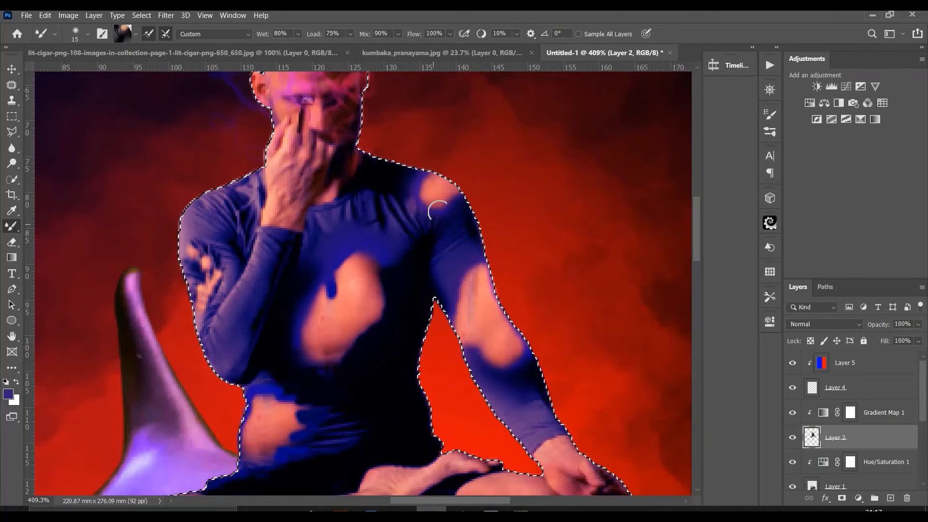
alt+click(419, 185)
drag(320, 259, 332, 304)
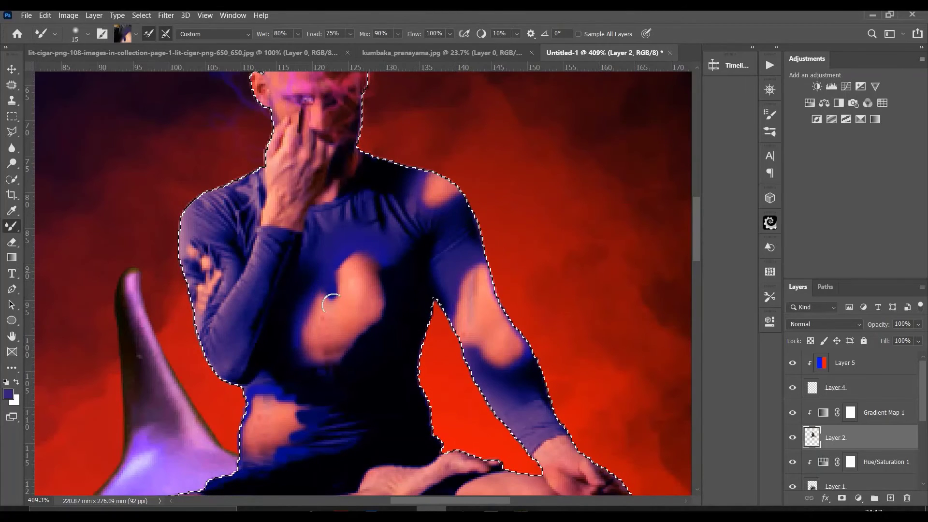
mouse_move(389, 275)
mouse_down()
mouse_move(384, 263)
mouse_move(321, 332)
mouse_move(400, 303)
mouse_move(404, 318)
mouse_up()
drag(393, 353, 318, 289)
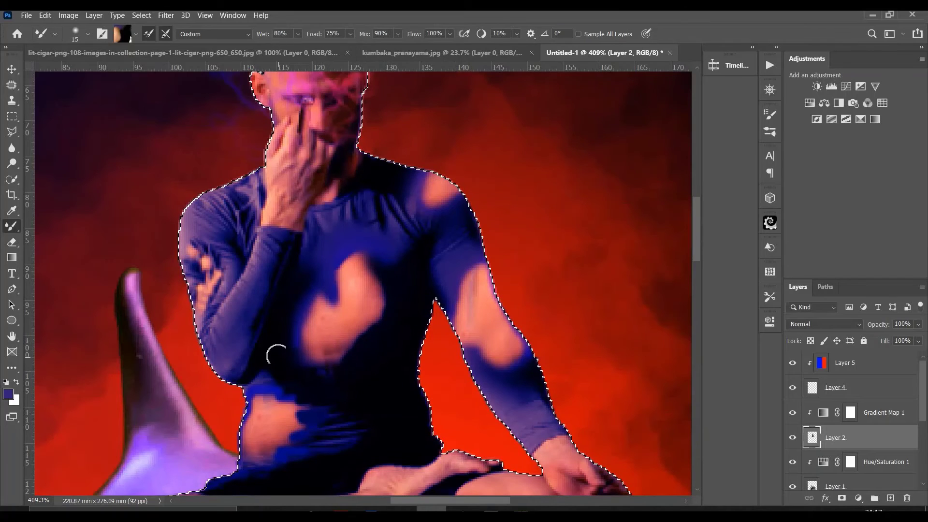
drag(288, 326, 285, 358)
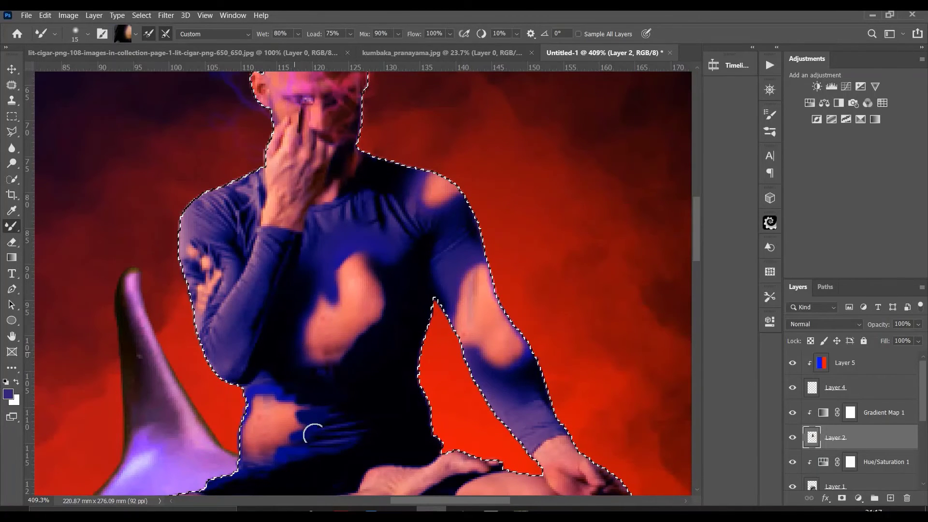
Smear dark shirt blue over the waist patch's edge.
alt+click(334, 421)
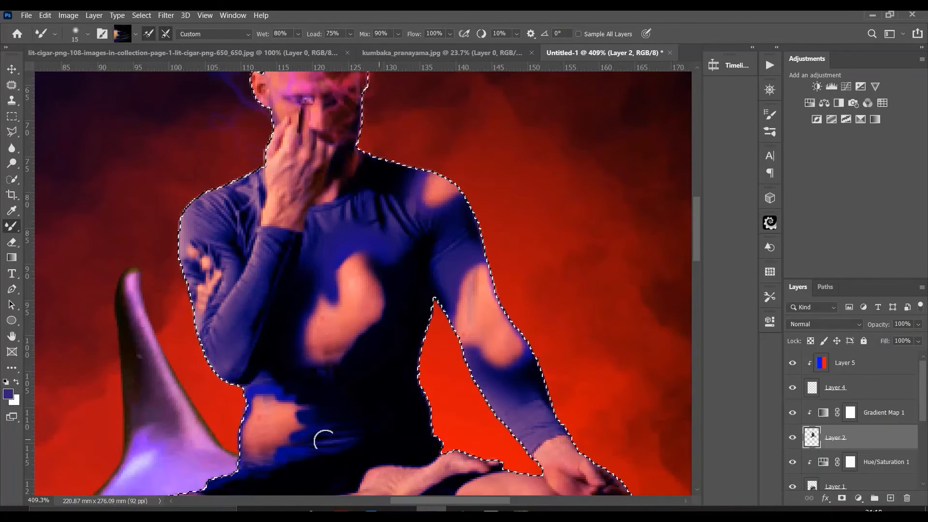
drag(308, 429, 287, 456)
alt+click(262, 385)
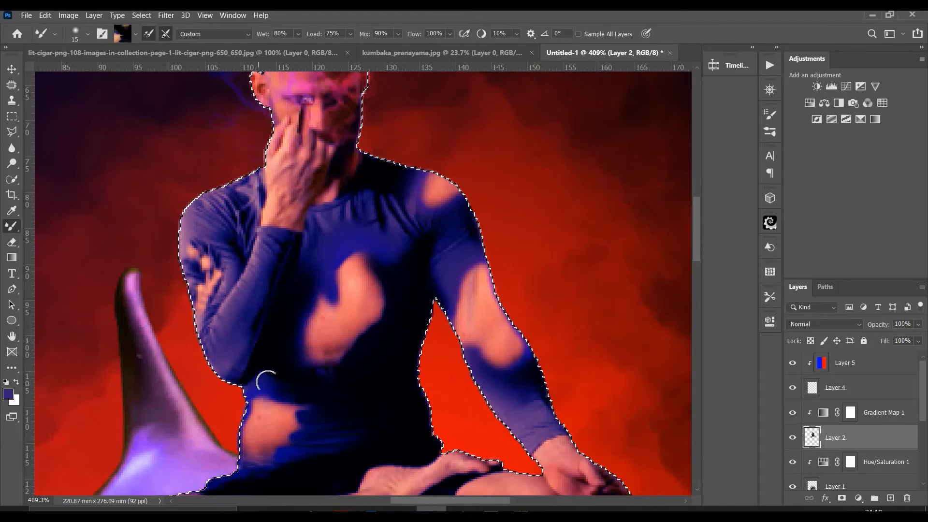
alt+click(218, 292)
scroll(186, 323, down, 5)
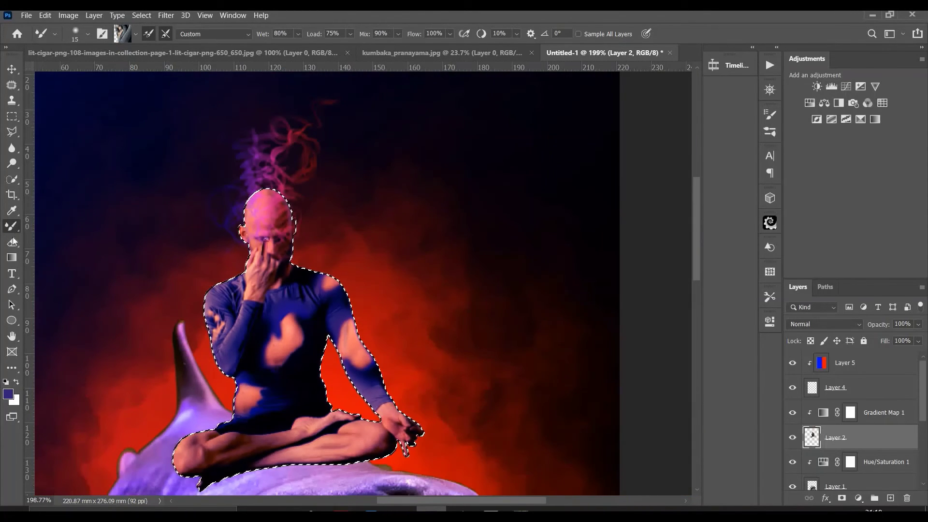
Add Layer 9, paint black over the crossed legs and lap, and set it to Soft Light.
right_click(12, 226)
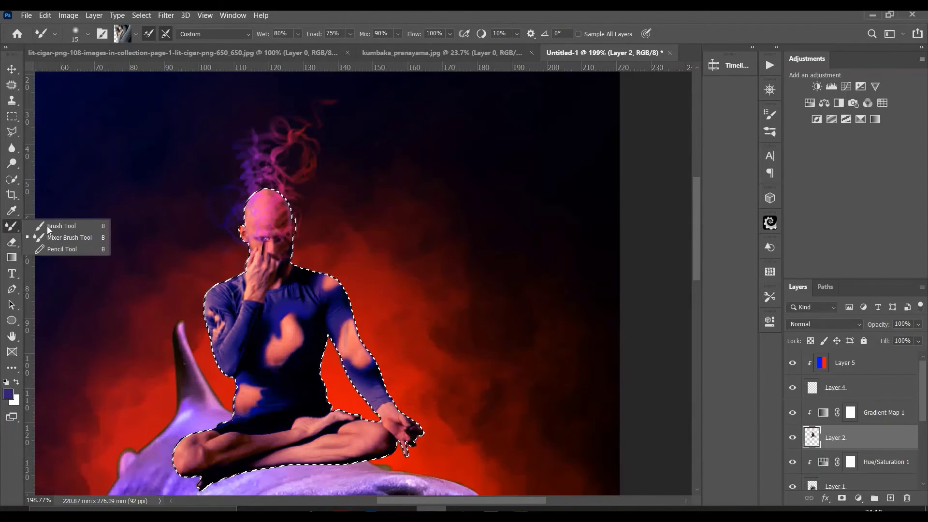
click(48, 227)
key(ctrl+shift+alt+n)
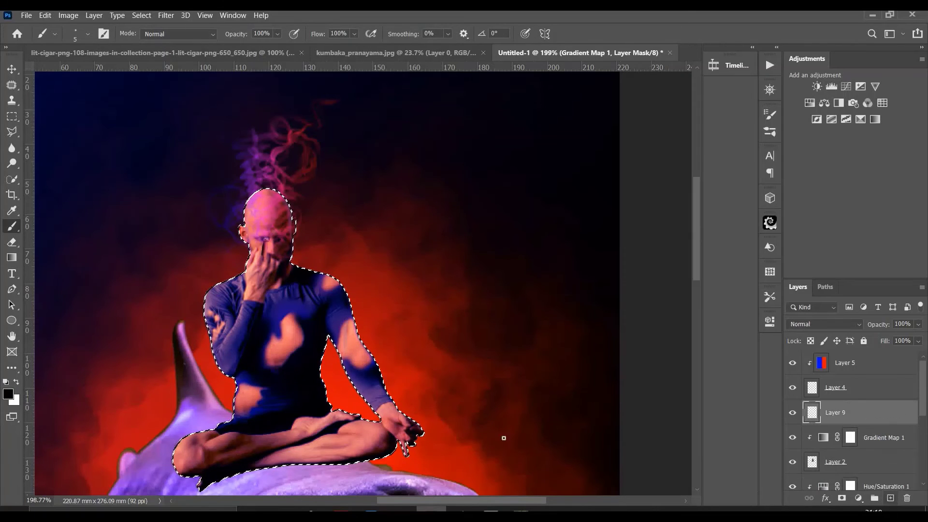
mouse_move(279, 323)
mouse_down()
mouse_move(324, 345)
mouse_move(291, 242)
mouse_move(232, 208)
mouse_move(203, 307)
mouse_move(265, 350)
mouse_move(251, 380)
mouse_up()
key(ctrl+z)
mouse_move(187, 424)
mouse_down()
mouse_move(343, 424)
mouse_move(344, 454)
mouse_move(382, 425)
mouse_up()
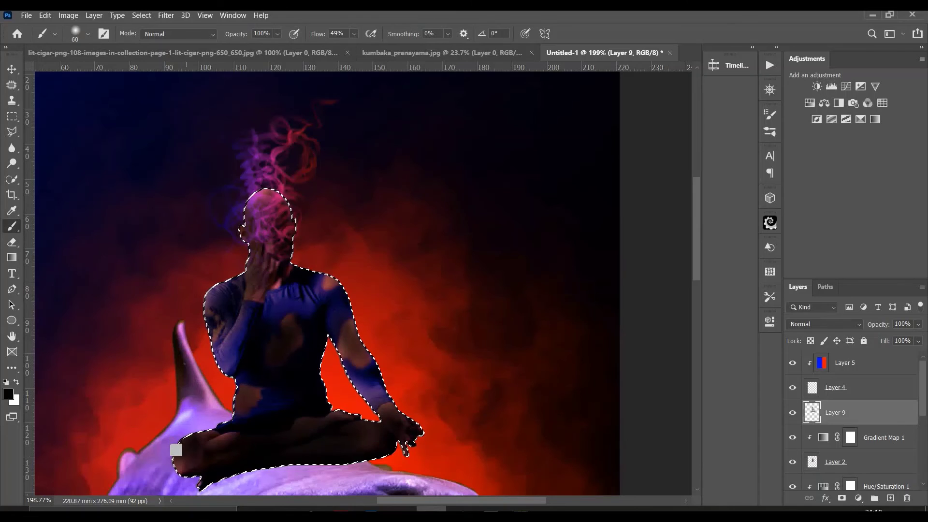
click(806, 325)
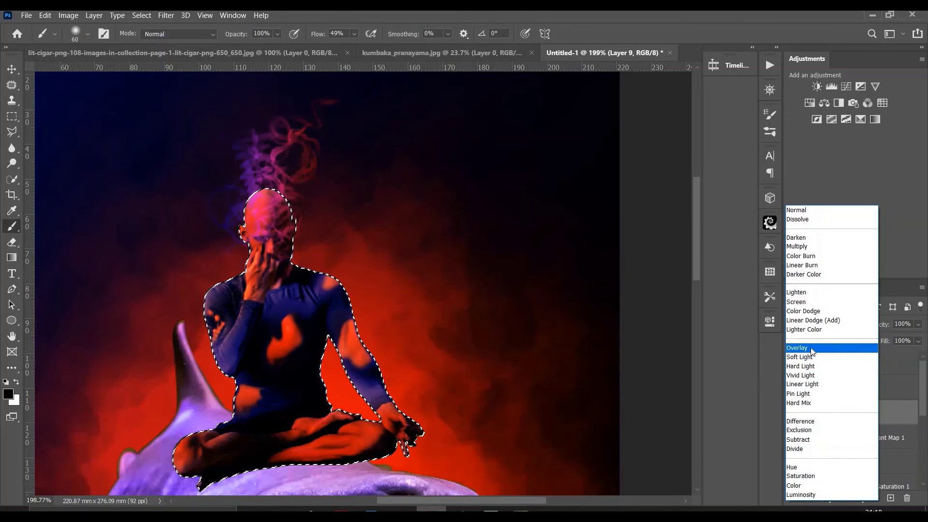
click(817, 358)
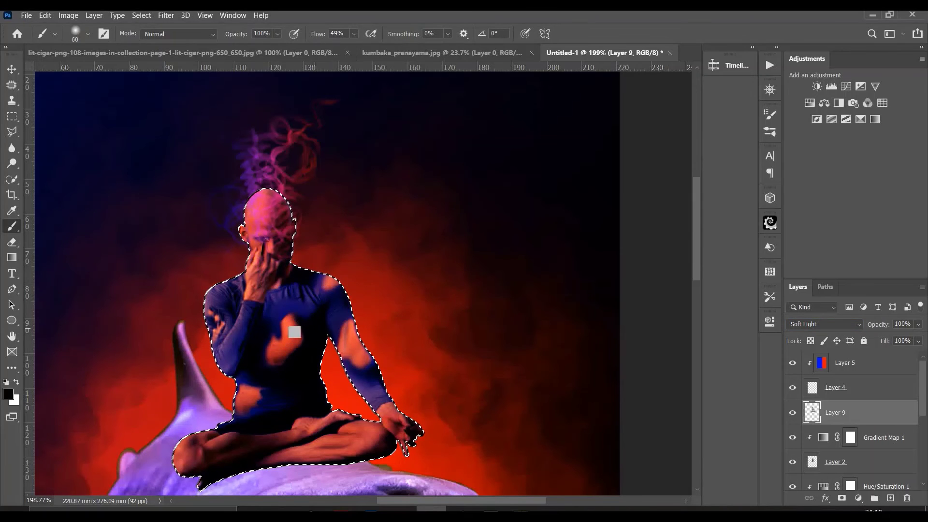
scroll(225, 390, down, 3)
Deselect the man and add a new shadow layer beneath Layer 2.
key(v)
key(ctrl+d)
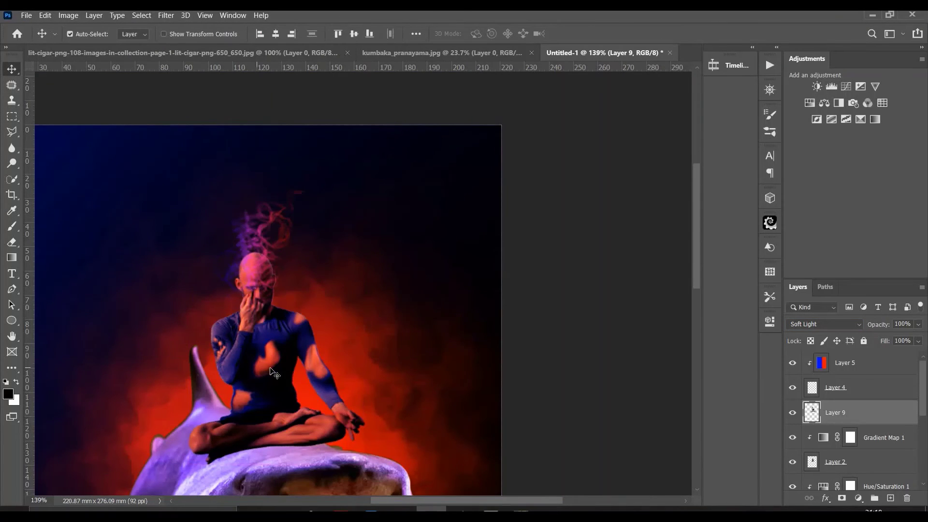
scroll(289, 389, down, 3)
scroll(358, 254, down, 2)
scroll(367, 247, up, 2)
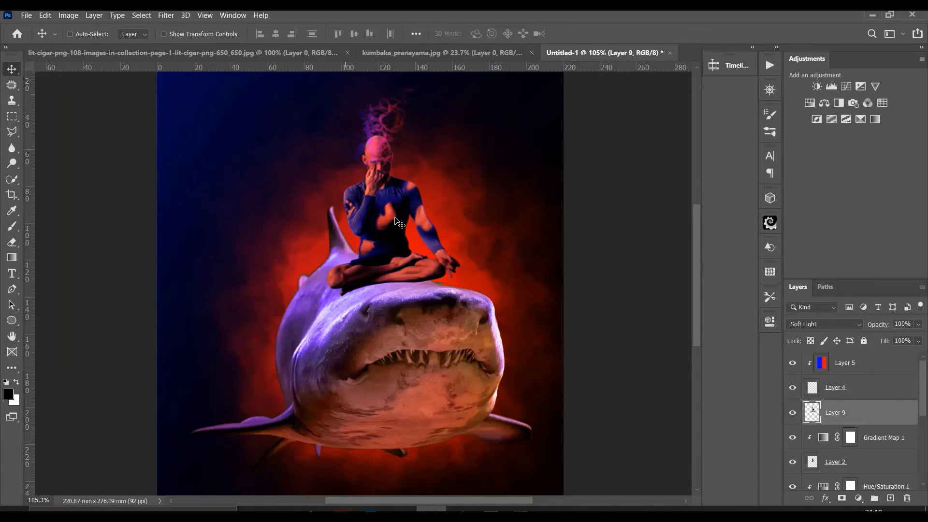
scroll(398, 222, down, 2)
scroll(398, 222, up, 4)
scroll(842, 428, down, 2)
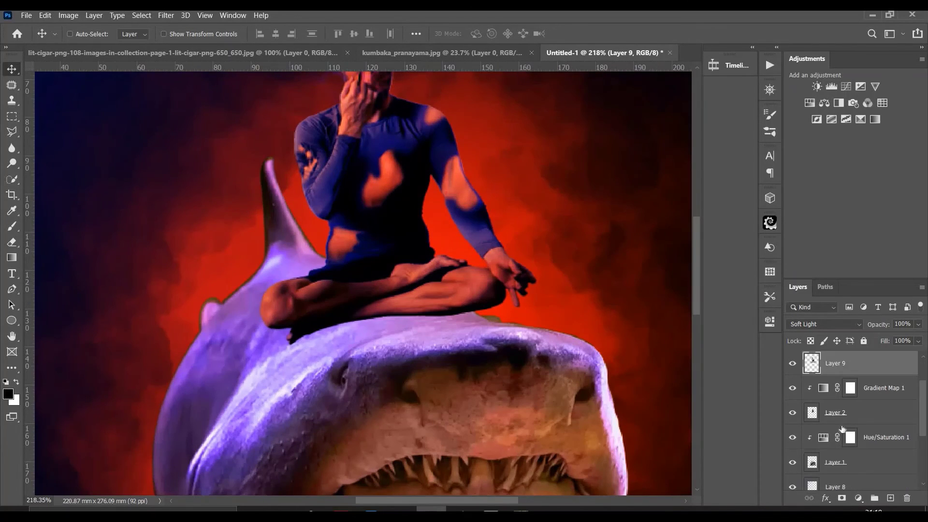
click(843, 411)
ctrl+click(891, 498)
Brush a dark shadow on the shark under the man's legs, knee and hand.
key(b)
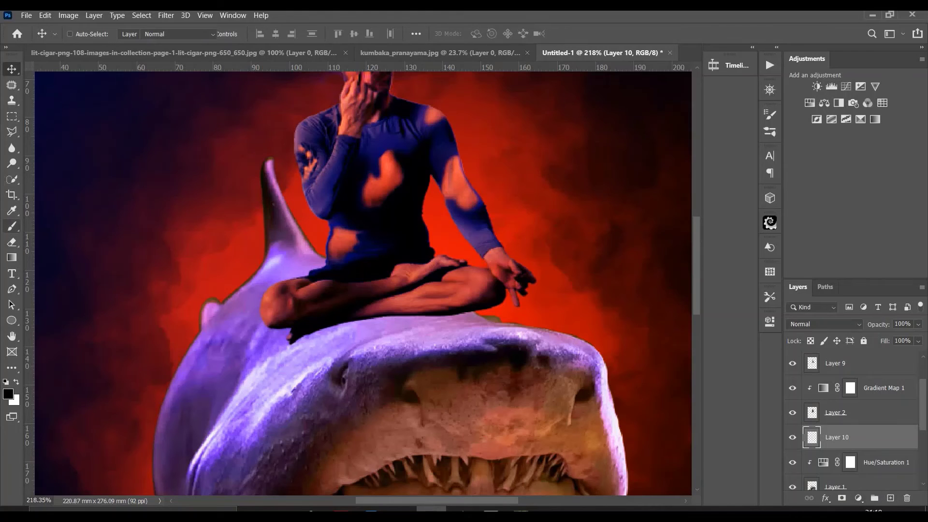
scroll(359, 314, up, 1)
mouse_move(411, 334)
mouse_down()
mouse_move(271, 346)
mouse_move(503, 328)
mouse_move(280, 345)
mouse_up()
mouse_move(290, 343)
mouse_down()
mouse_move(464, 341)
mouse_move(373, 352)
mouse_up()
drag(474, 338, 522, 314)
alt+scroll(604, 338, down, 1)
alt+scroll(614, 271, up, 2)
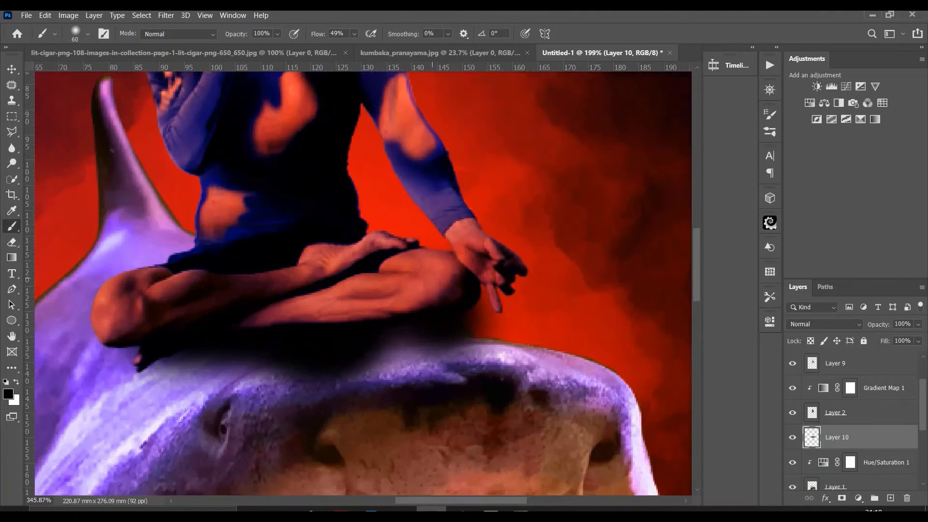
Erase the stray shadow right of the knee and set Layer 10 to Multiply.
key(e)
drag(498, 304, 469, 348)
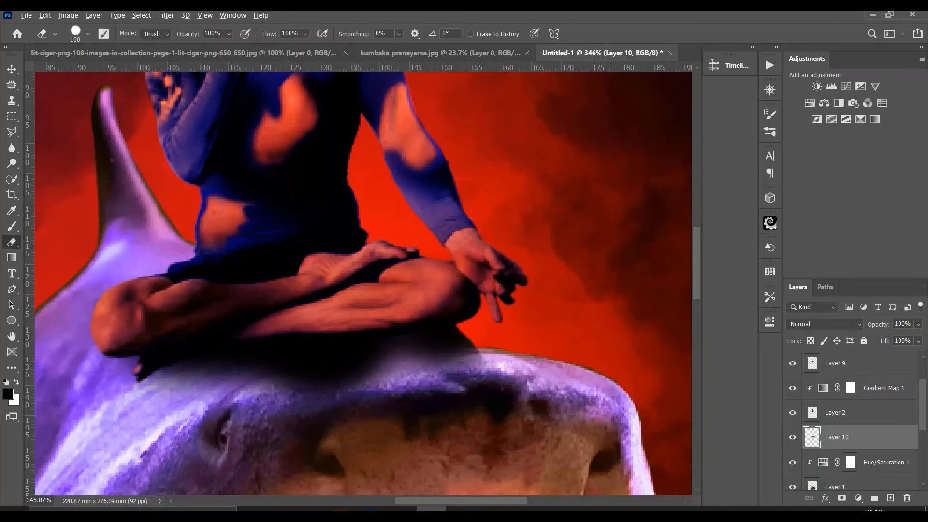
alt+scroll(628, 336, down, 2)
click(825, 324)
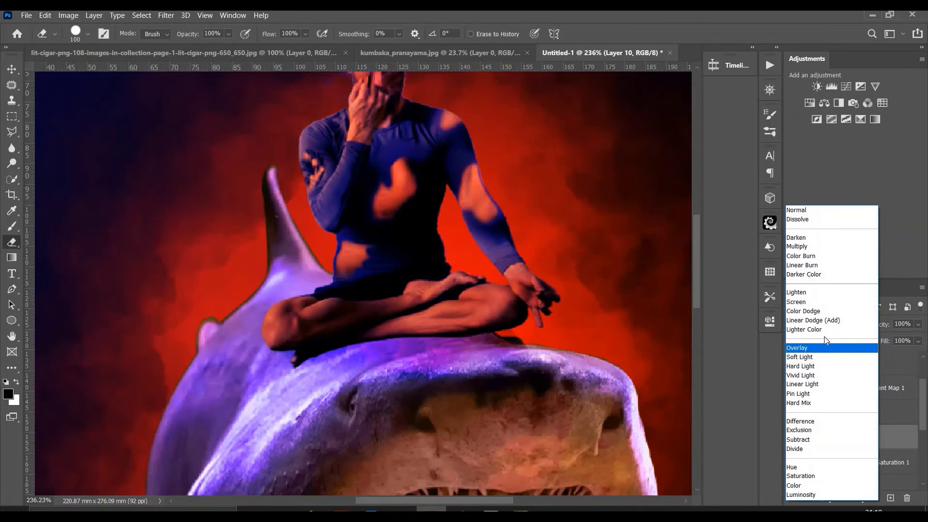
click(810, 246)
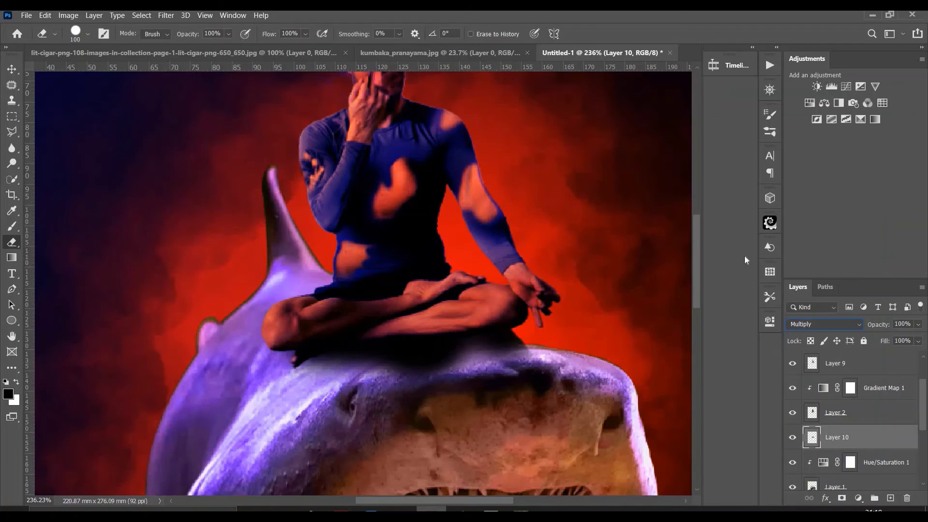
Soften the shadow with a Gaussian Blur of about 8 px.
click(166, 15)
mouse_move(172, 144)
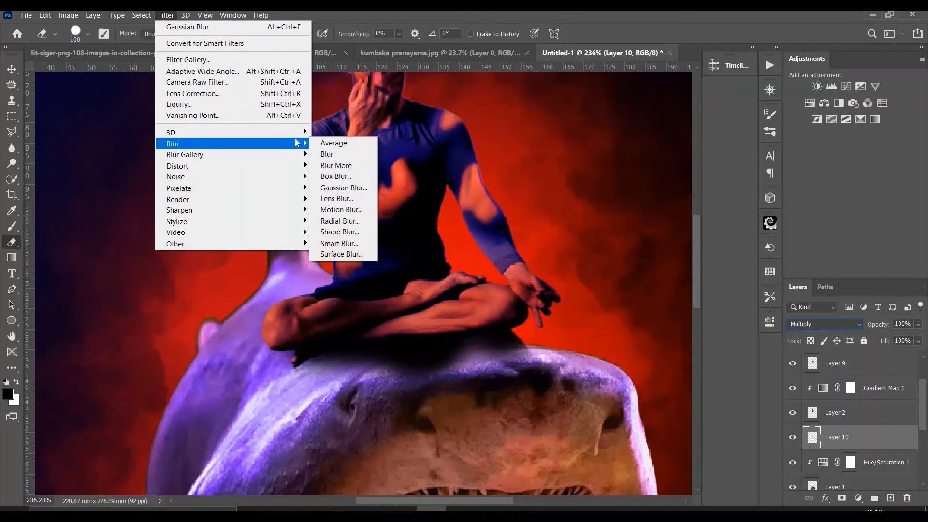
click(338, 189)
drag(473, 252, 663, 181)
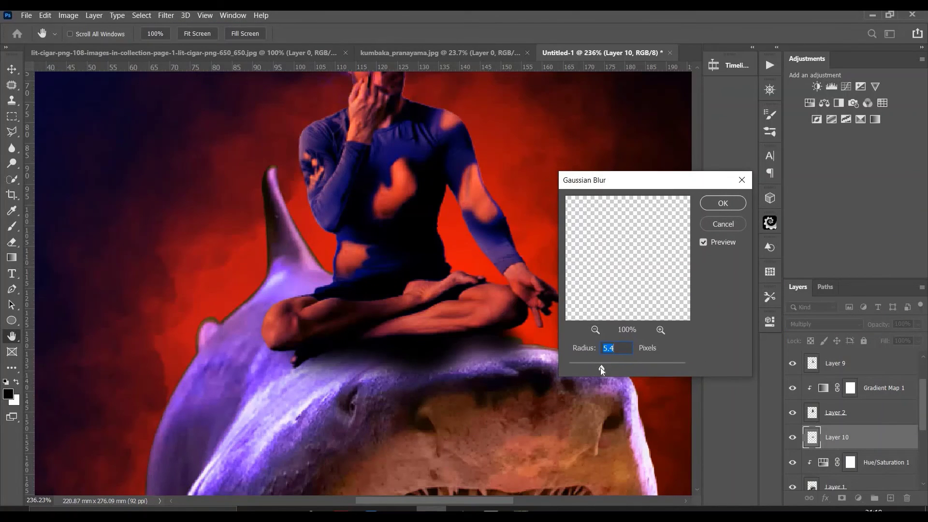
drag(601, 367, 610, 367)
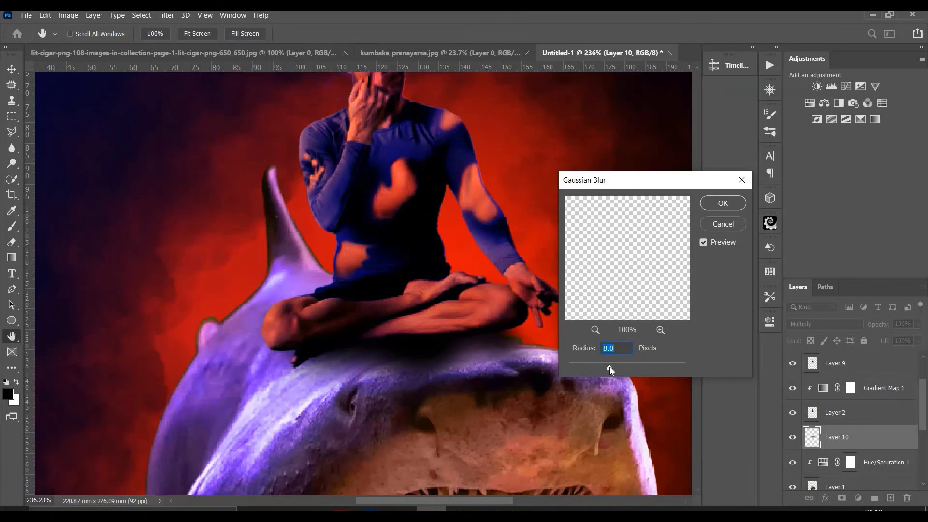
click(721, 208)
key(e)
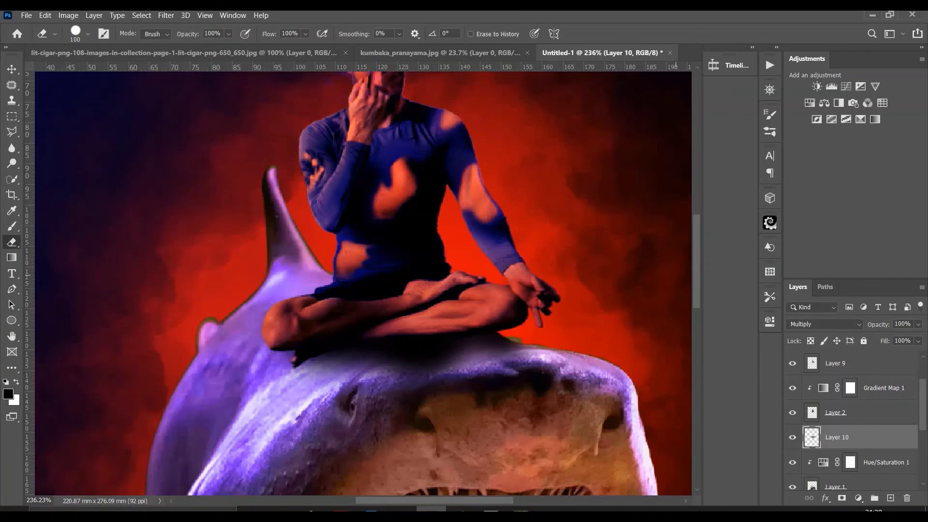
scroll(369, 245, down, 3)
scroll(369, 246, down, 3)
Lower the Fill of Layer 5, the colour clipped to the smoke, to about 66%.
key(v)
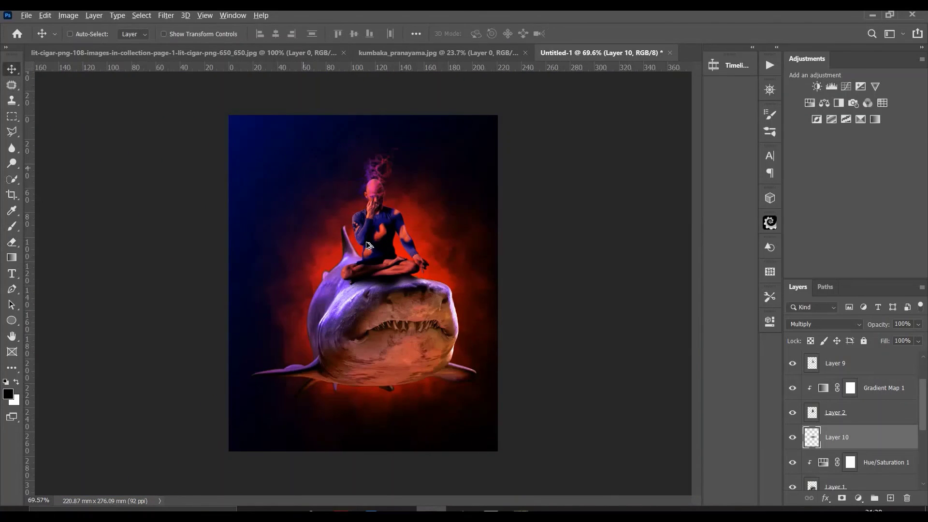
scroll(369, 246, up, 2)
scroll(369, 241, down, 1)
scroll(370, 237, down, 3)
scroll(371, 227, up, 3)
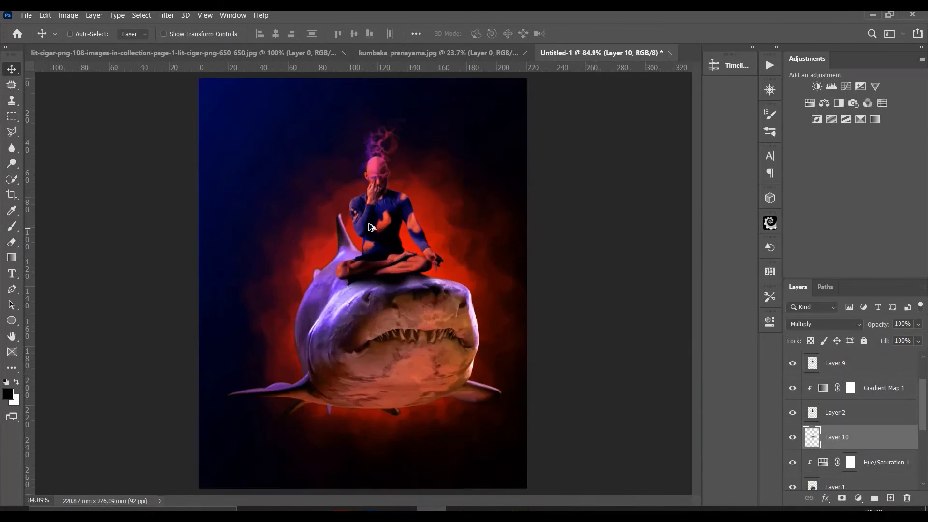
scroll(371, 227, up, 2)
scroll(370, 227, up, 2)
scroll(861, 411, up, 2)
click(866, 387)
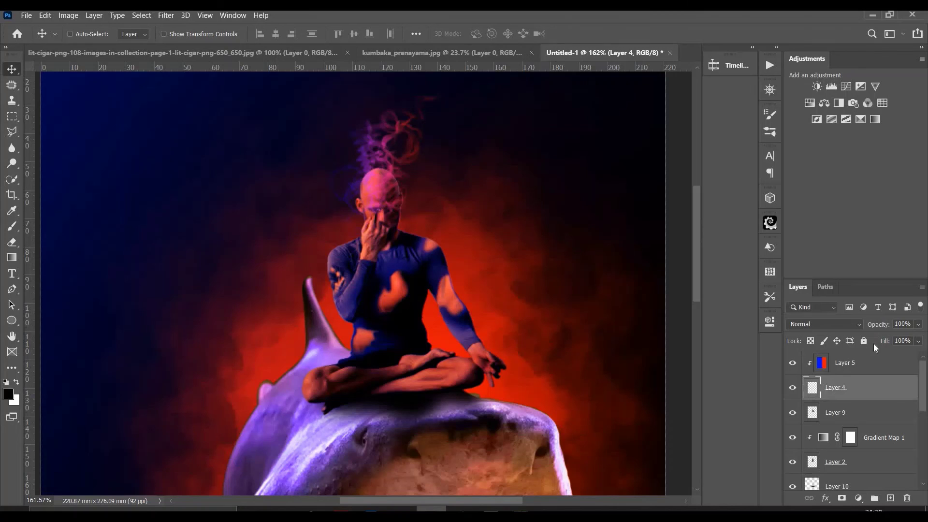
click(875, 362)
drag(885, 341, 858, 342)
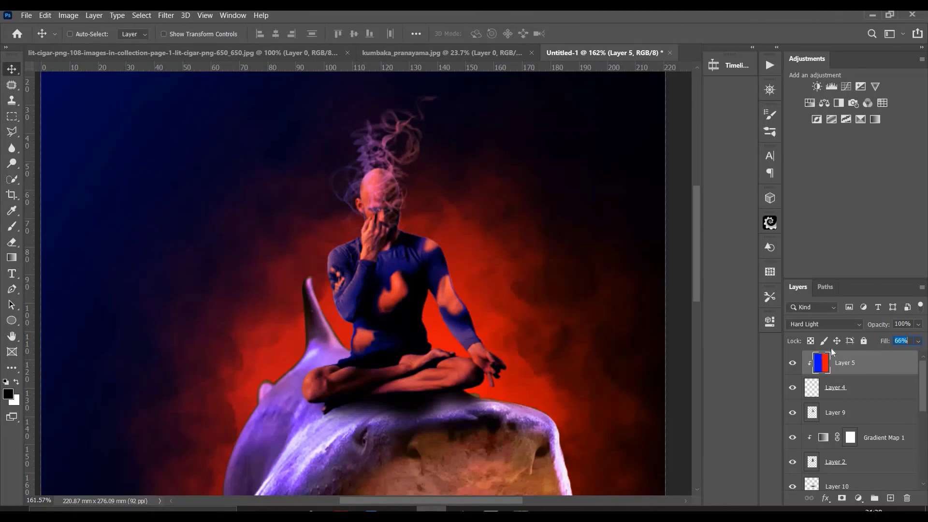
Apply a slight Gaussian Blur of about 2.8 px to the Layer 4 smoke.
scroll(566, 352, down, 2)
scroll(566, 352, down, 1)
scroll(226, 224, down, 1)
scroll(226, 224, down, 1)
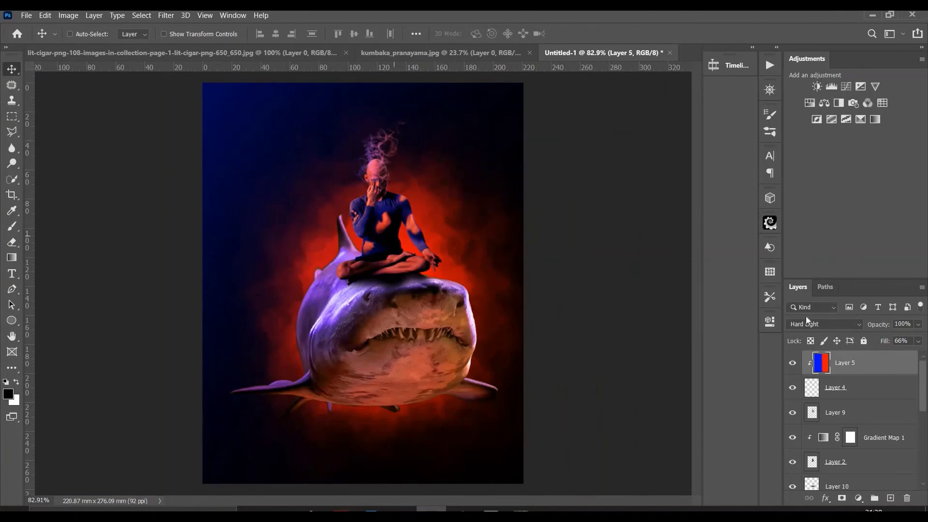
click(844, 388)
click(166, 15)
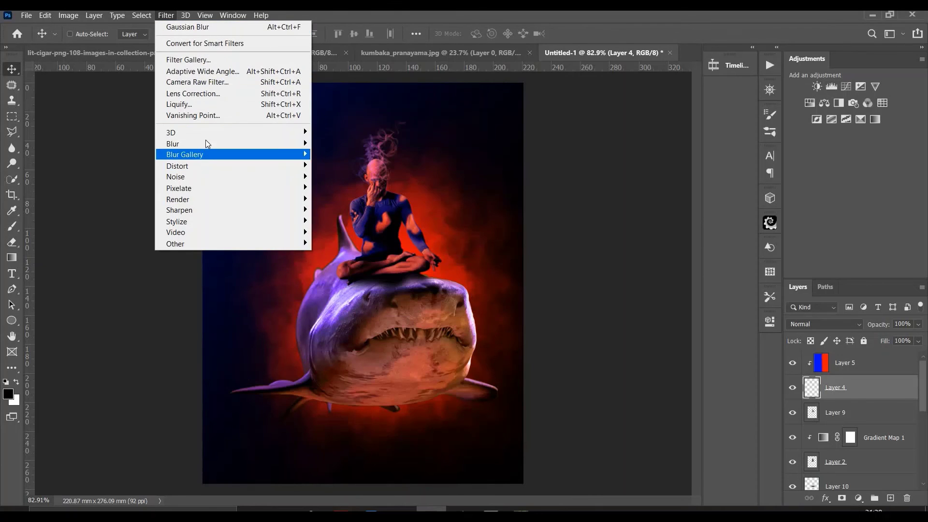
click(334, 188)
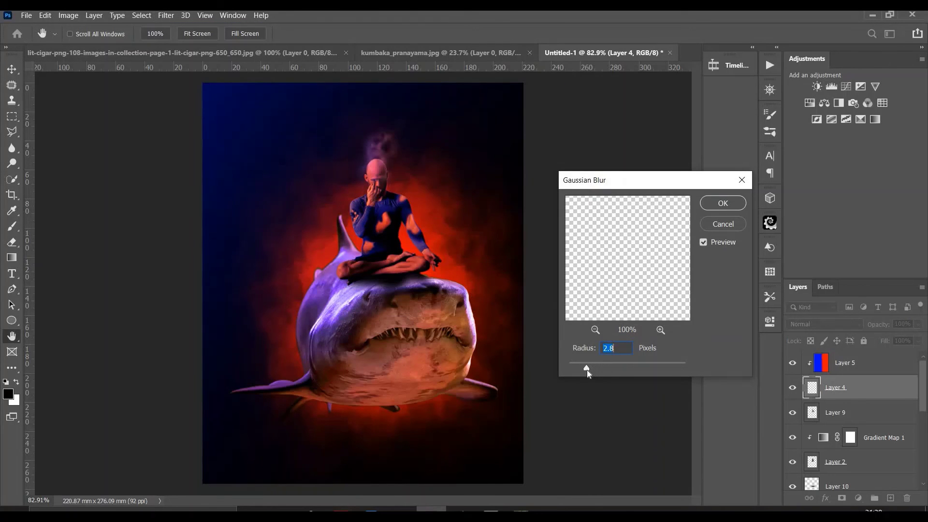
click(722, 203)
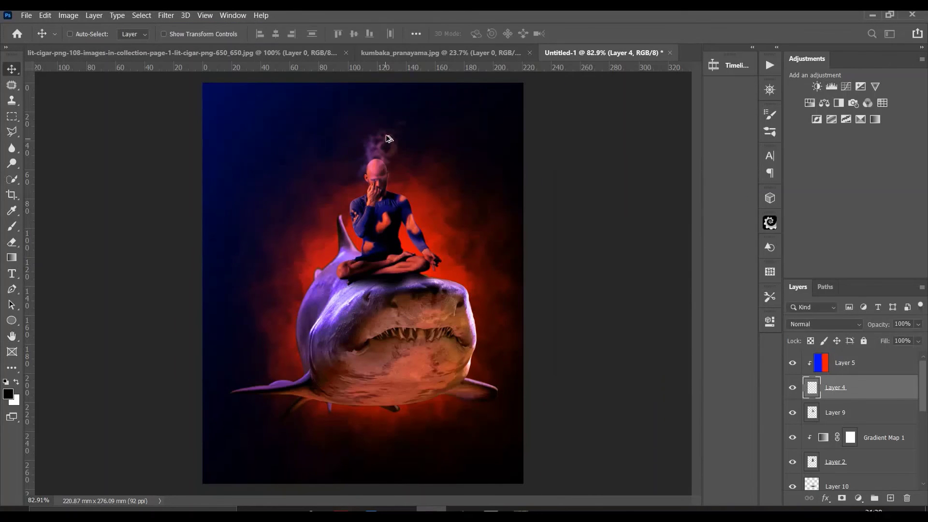
scroll(389, 138, up, 5)
scroll(375, 155, down, 2)
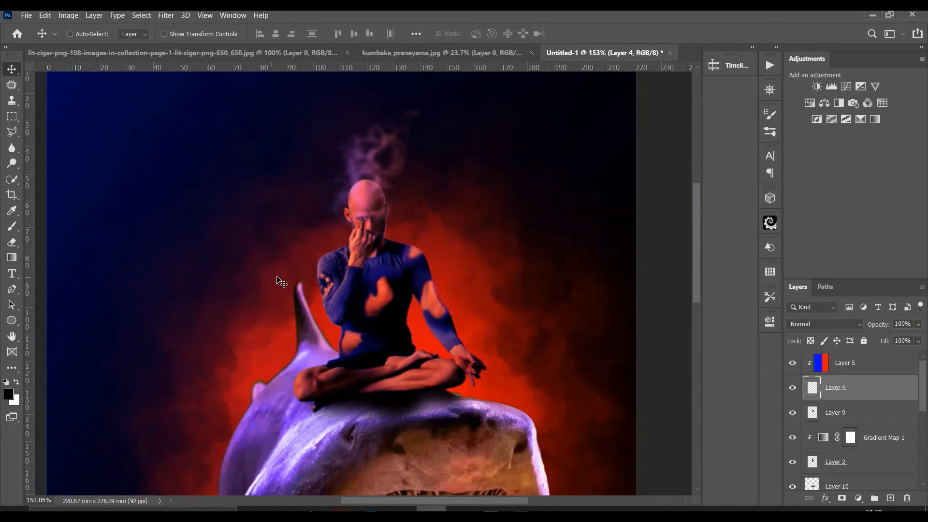
Soften the man's edges around his hand on Layer 2 with the Blur tool.
click(12, 148)
scroll(305, 198, down, 5)
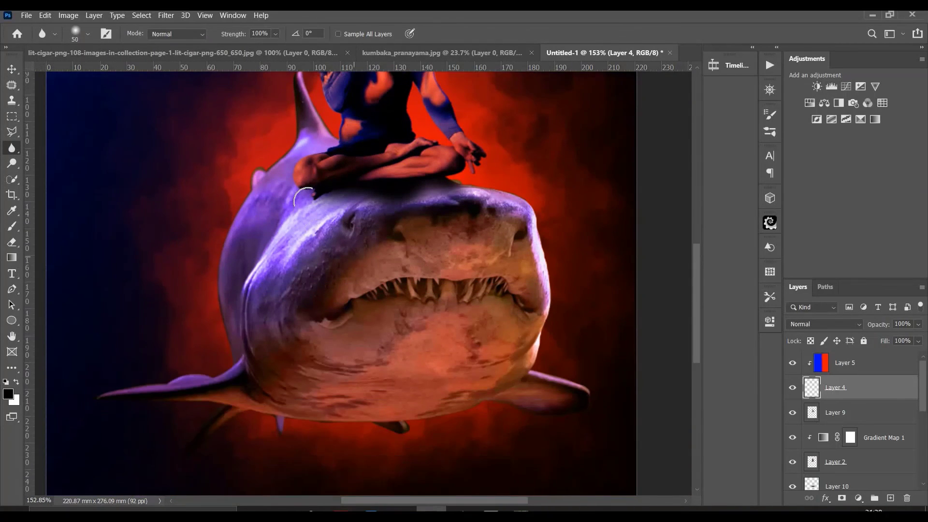
scroll(304, 198, up, 2)
key(alt+bracketleft)
key(alt+bracketleft)
key(alt+bracketleft)
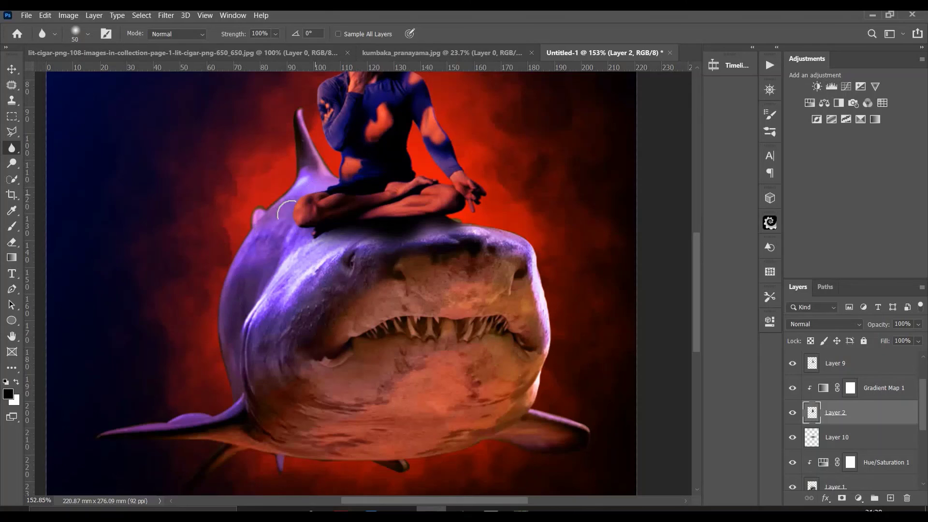
drag(486, 195, 466, 205)
scroll(466, 215, up, 2)
scroll(402, 194, up, 2)
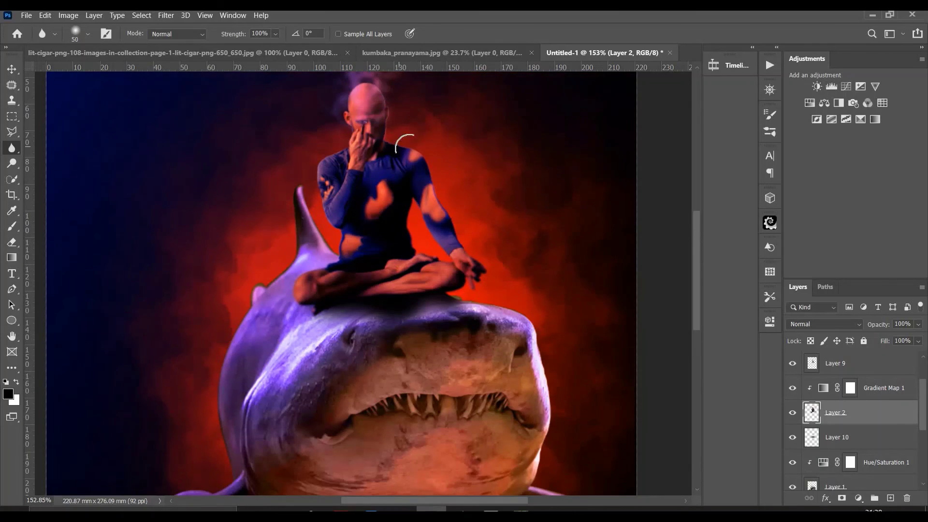
scroll(319, 157, up, 2)
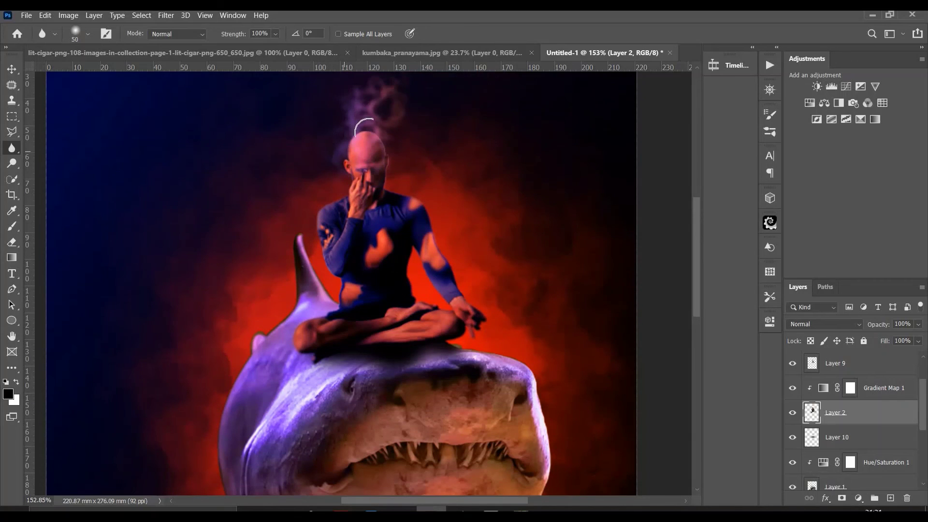
scroll(320, 199, down, 2)
scroll(321, 199, down, 3)
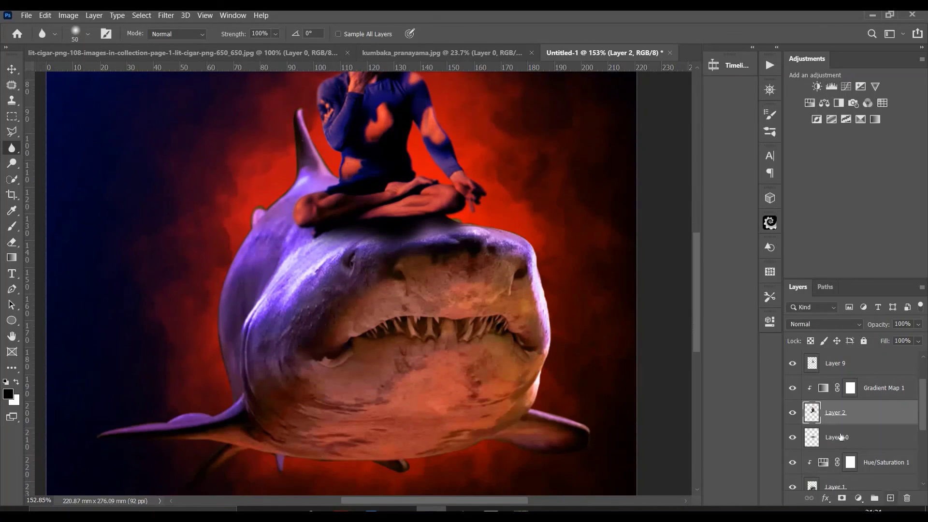
Blur the shark's lower, right and left edges on Layer 1.
key(alt+bracketleft)
key(alt+bracketleft)
key(alt+bracketleft)
mouse_move(355, 457)
mouse_down()
mouse_move(499, 444)
mouse_move(543, 411)
mouse_move(528, 254)
mouse_up()
drag(184, 340, 213, 345)
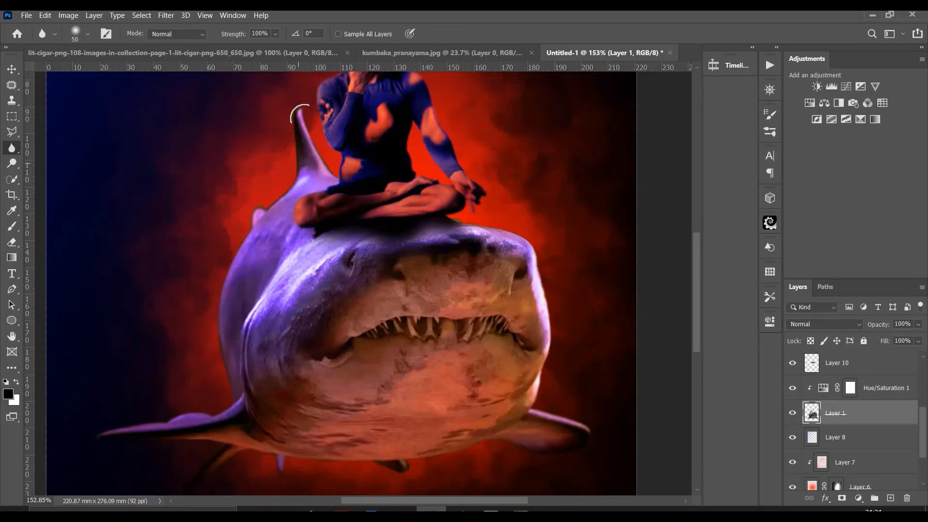
scroll(266, 383, down, 2)
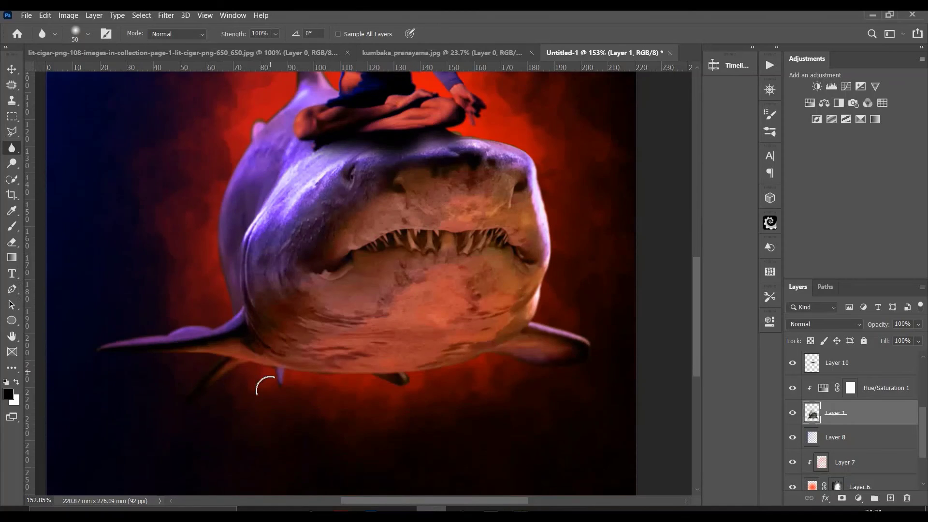
scroll(271, 385, down, 2)
scroll(271, 386, down, 2)
key(v)
scroll(375, 235, down, 2)
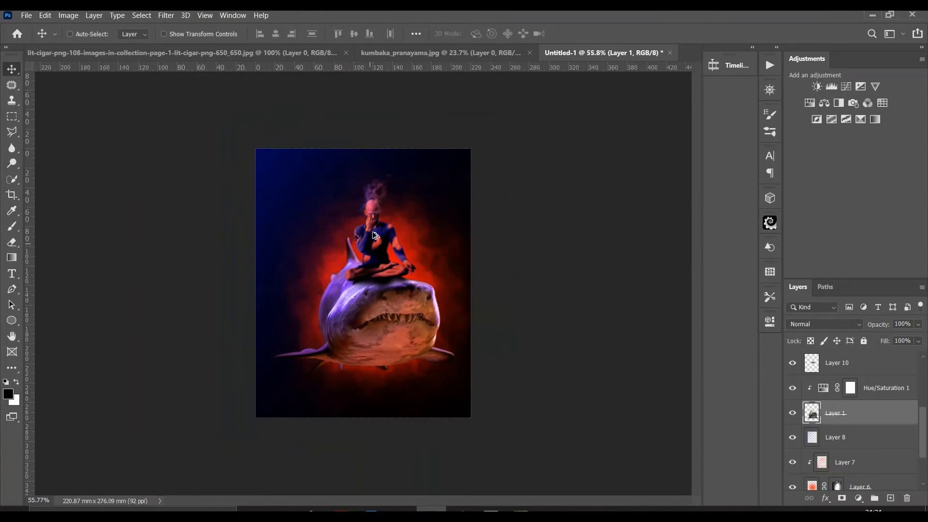
scroll(378, 242, up, 3)
scroll(378, 237, down, 2)
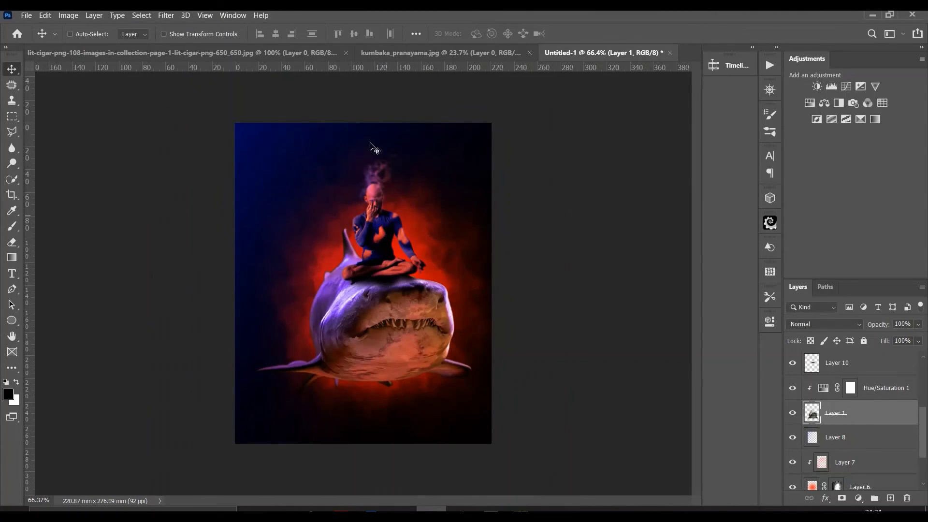